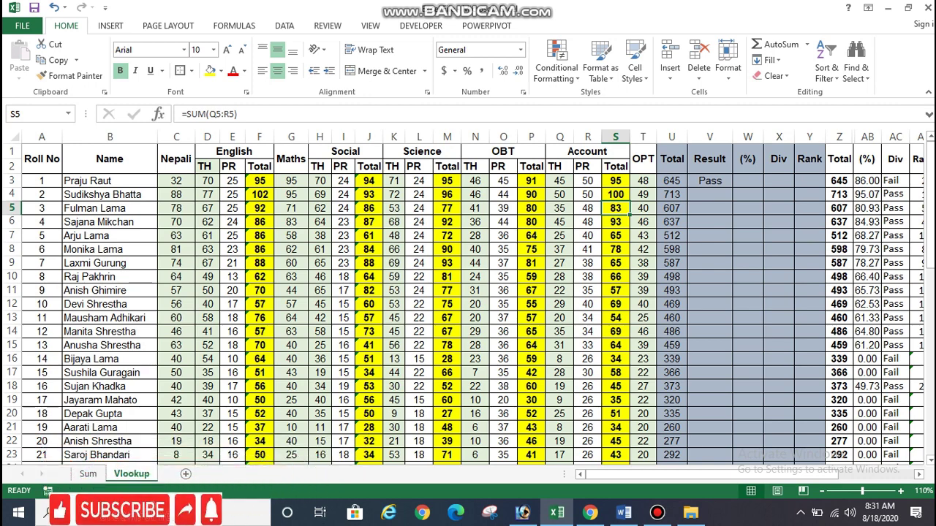
- Fill the Vlookup, if and iferror title cells in AF2:AF4 red
scroll(473, 305, "right", 3)
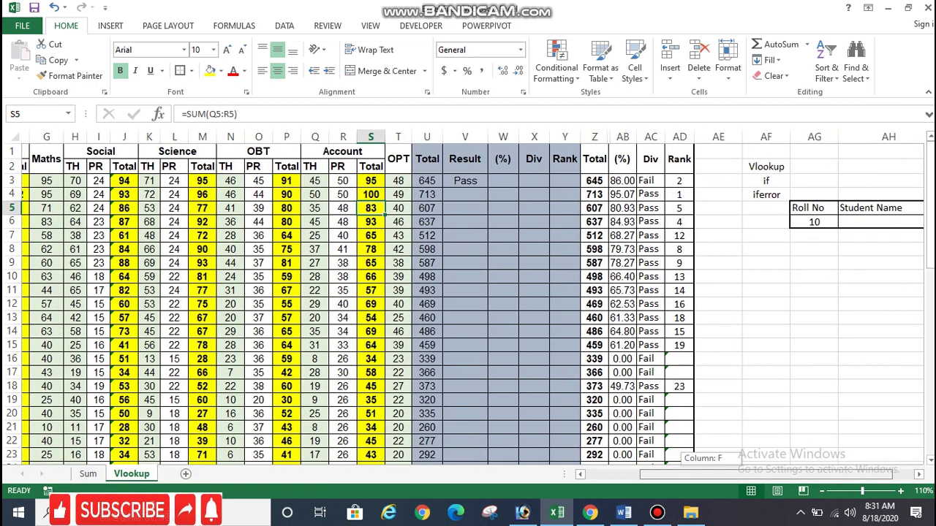
scroll(473, 305, "right", 1)
left_click(847, 304)
left_click(724, 166)
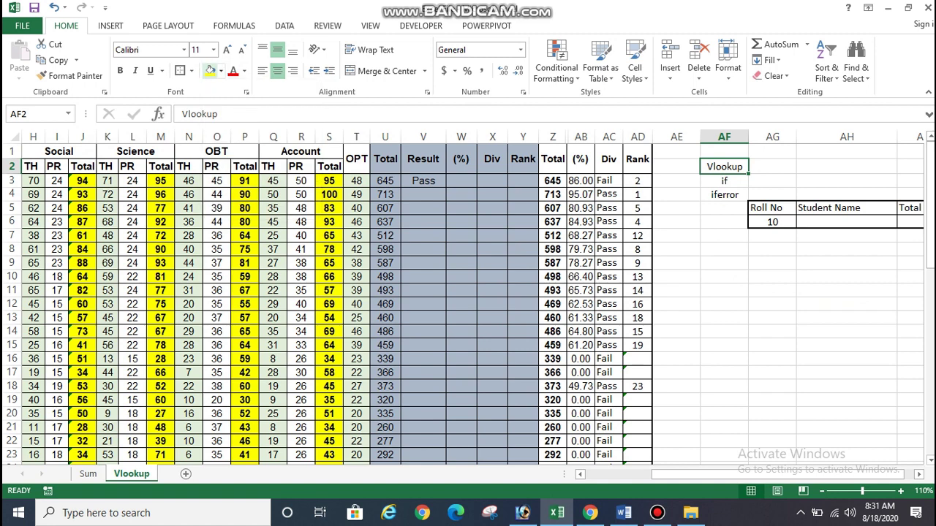
left_click(221, 71)
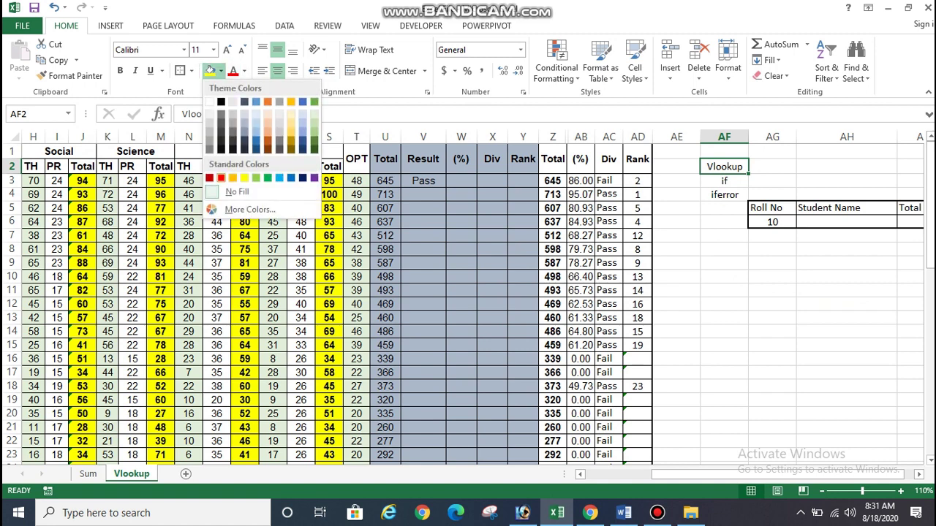
key("Escape")
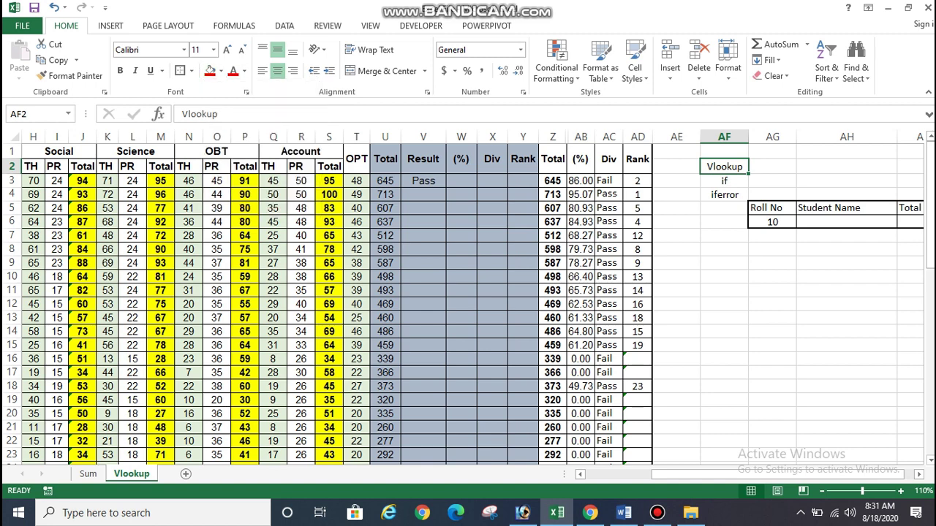
left_click(210, 71)
key("Return")
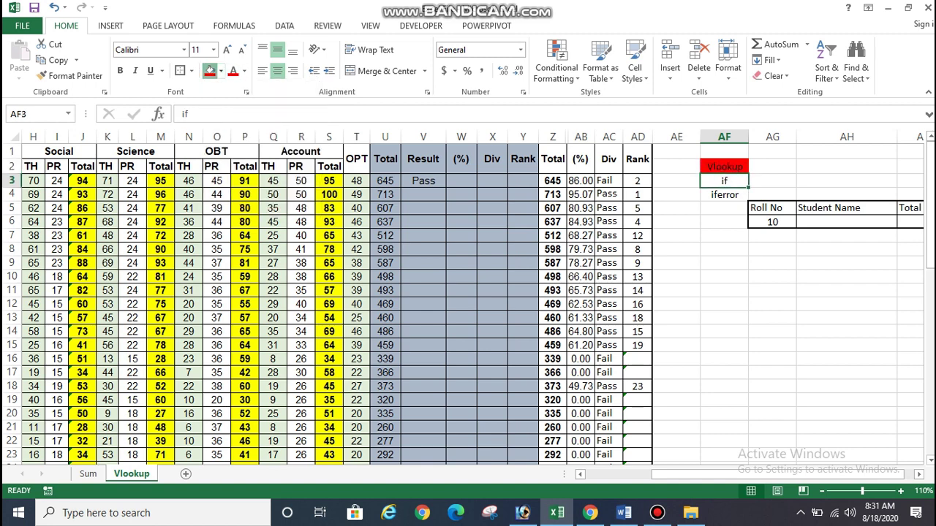
left_click(210, 71)
key("Return")
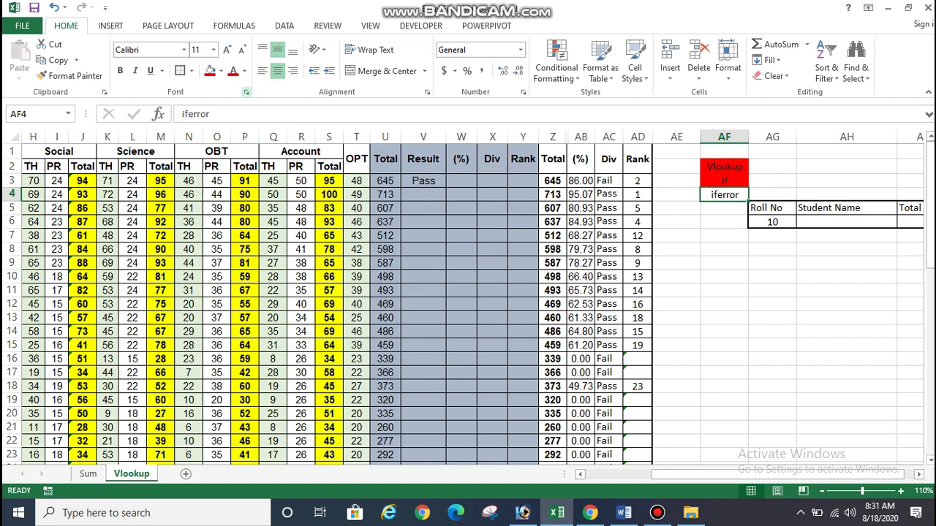
left_click(210, 71)
key("Return")
- Select the three red title cells to check them, then return to the marks table
left_click(844, 262)
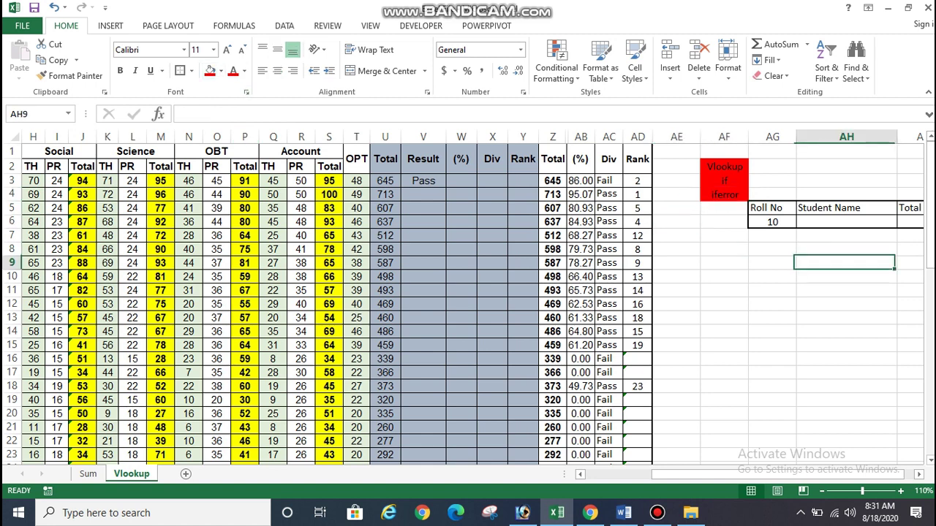
left_click_drag(724, 167, 724, 194)
left_click(724, 293)
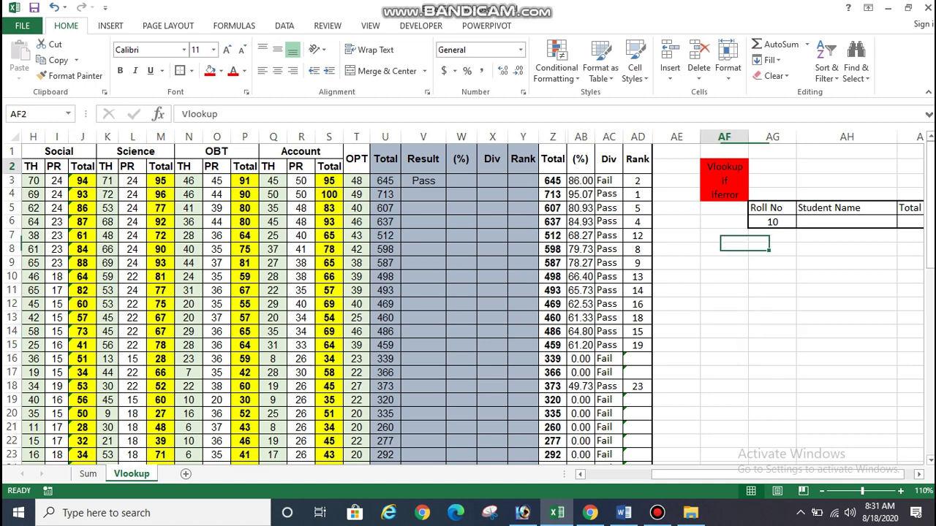
left_click_drag(724, 167, 724, 194)
left_click(771, 302)
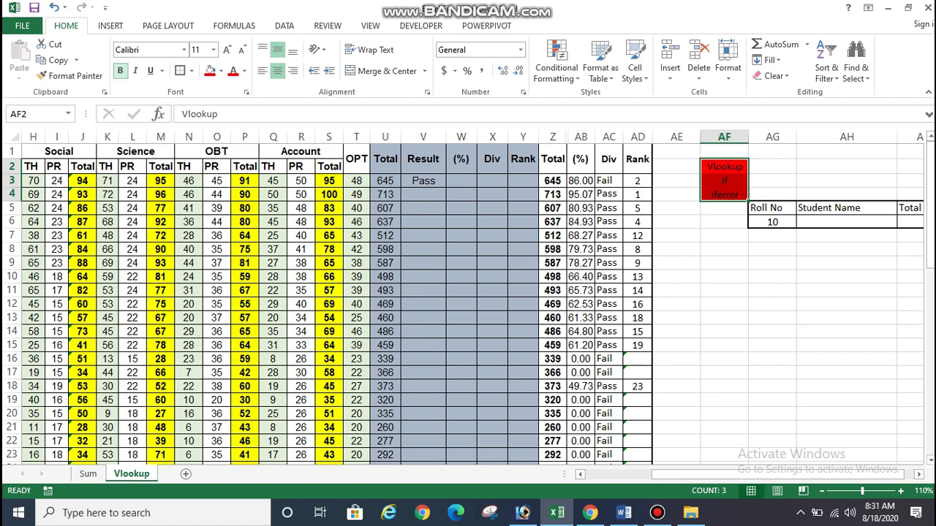
left_click(706, 268)
left_click(492, 386)
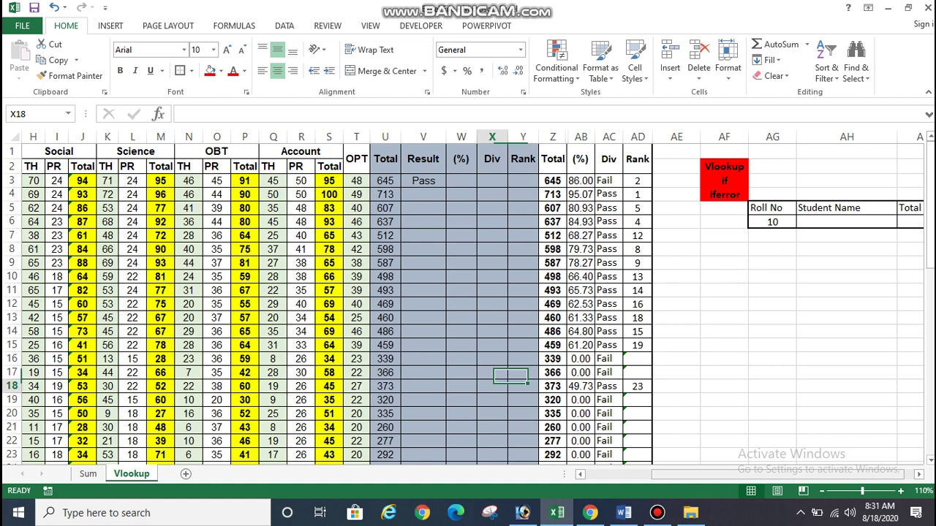
scroll(468, 293, "left", 5)
left_click(249, 236)
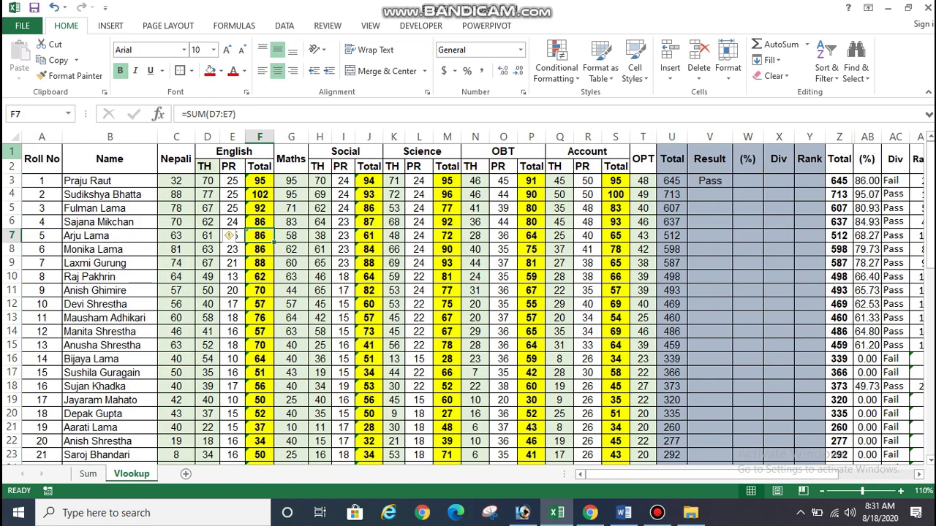
left_click_drag(11, 181, 12, 317)
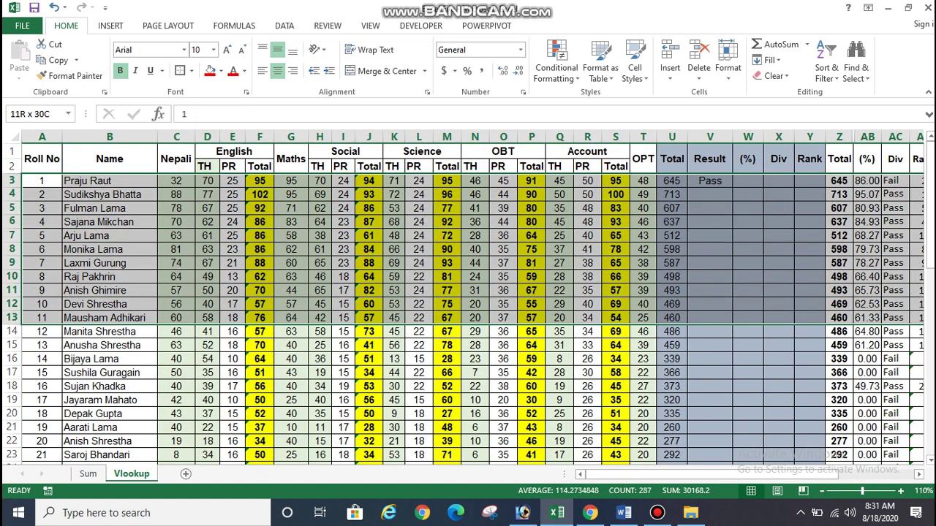
left_click(123, 208)
left_click_drag(783, 474, 760, 473)
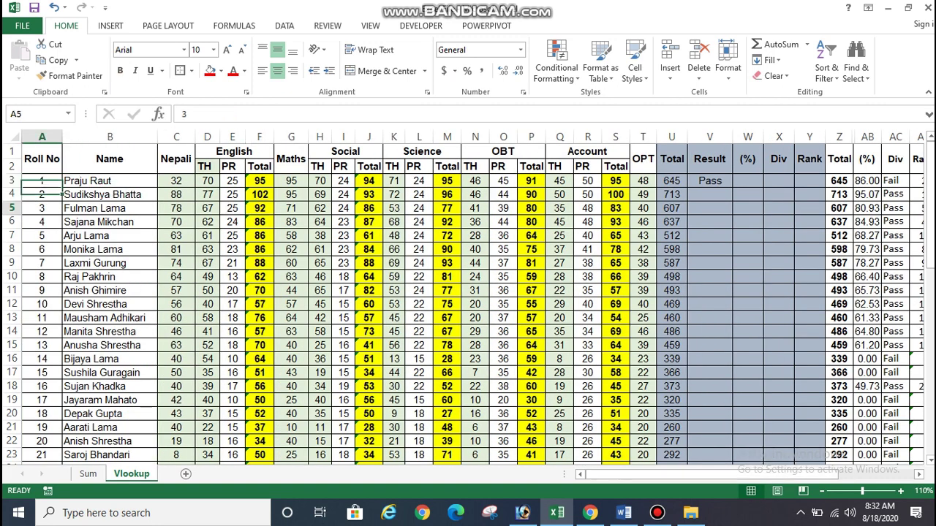
key("Down")
key("Down")
left_click(320, 195)
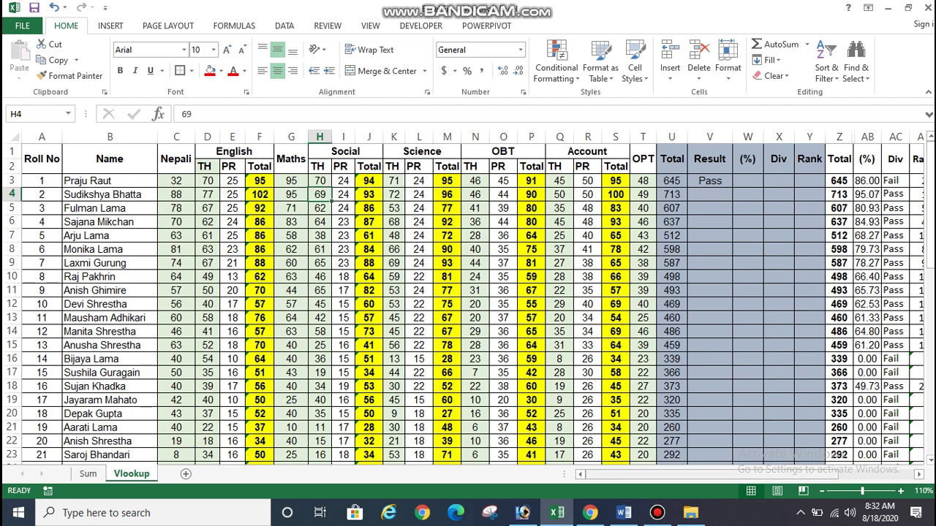
left_click(328, 318)
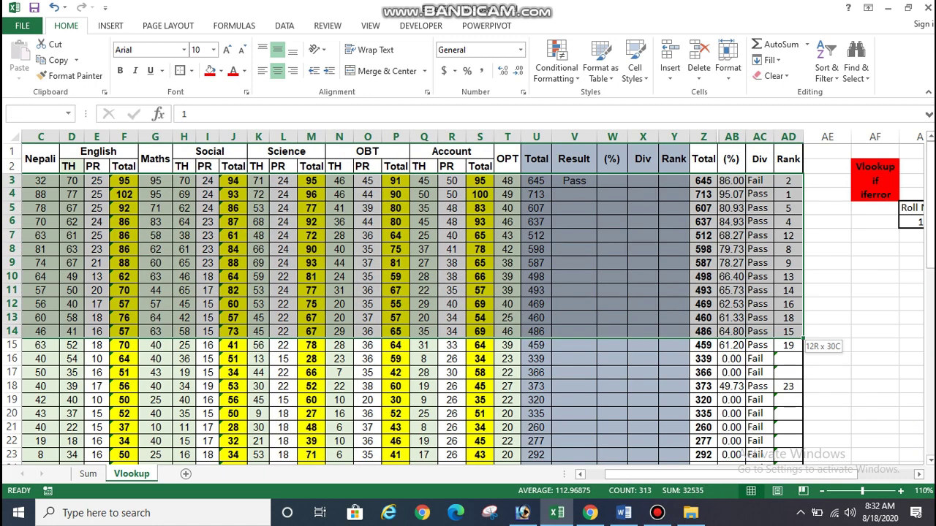
left_click_drag(328, 317, 600, 241)
left_click(574, 236)
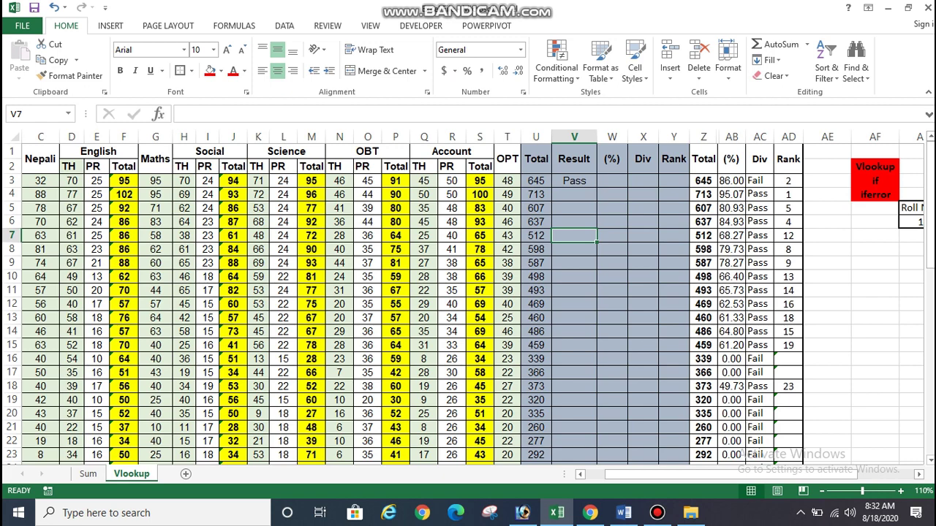
scroll(574, 235, "left", 2)
left_click(259, 276)
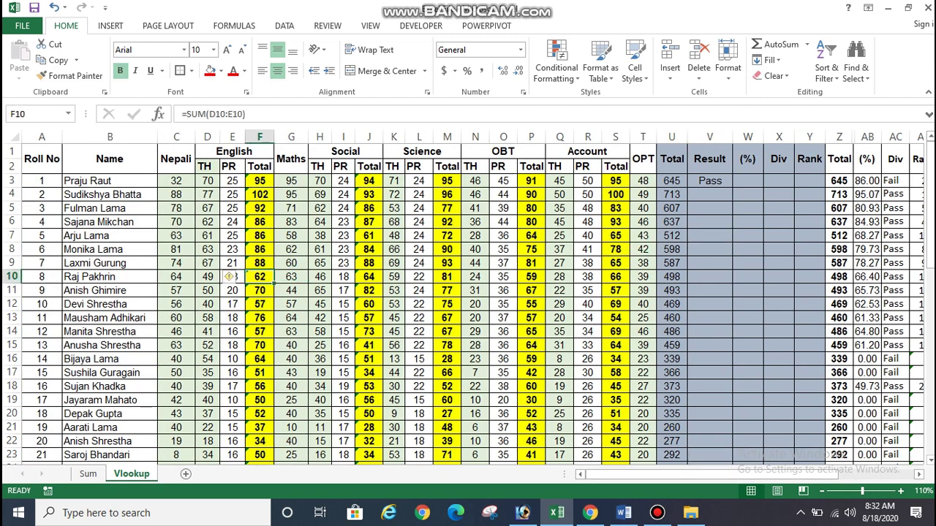
left_click_drag(42, 180, 41, 263)
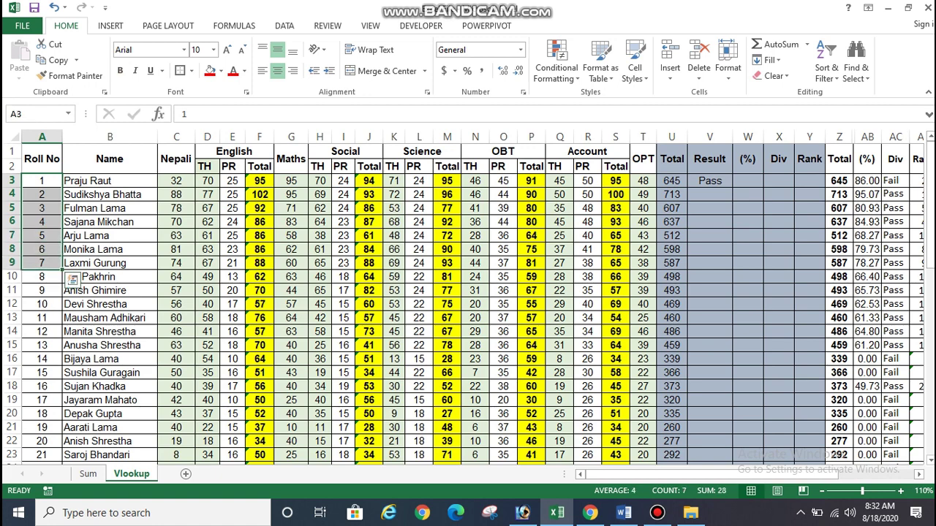
left_click(42, 194)
left_click(41, 400)
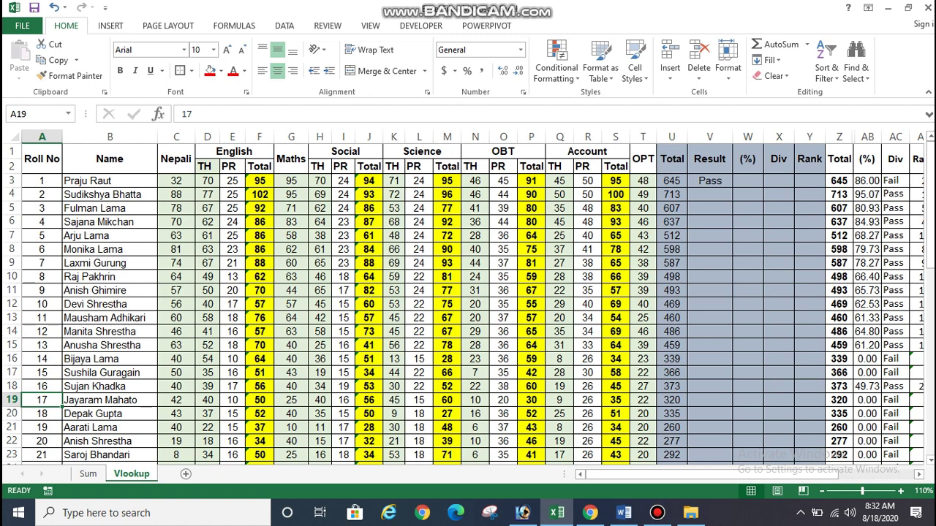
left_click(110, 413)
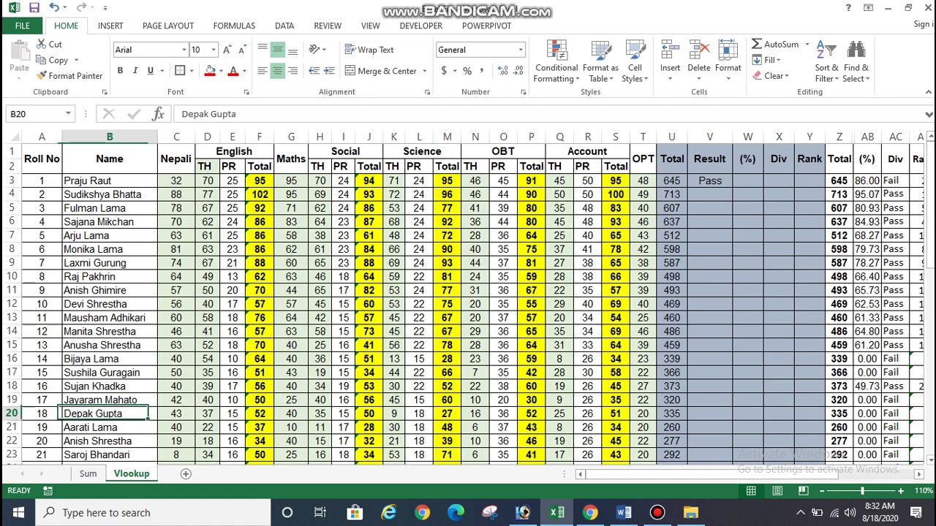
mouse_move(110, 400)
left_mouse_down()
mouse_move(838, 400)
mouse_move(710, 400)
left_mouse_up()
left_click(839, 400)
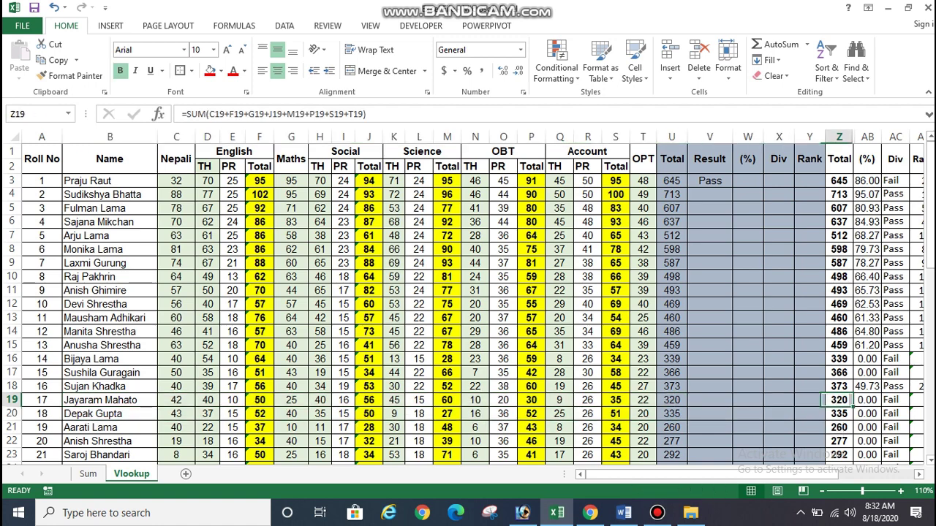
left_click(894, 400)
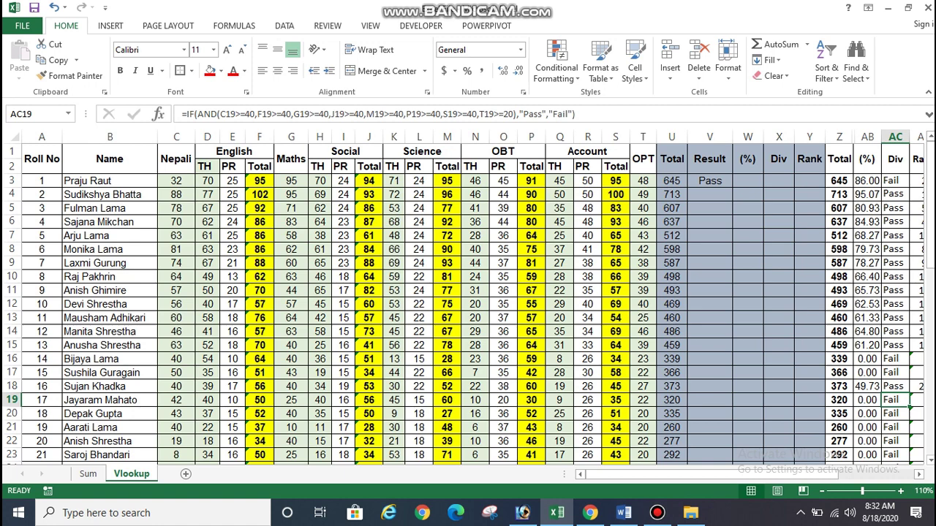
left_click(42, 414)
left_click_drag(41, 194, 42, 372)
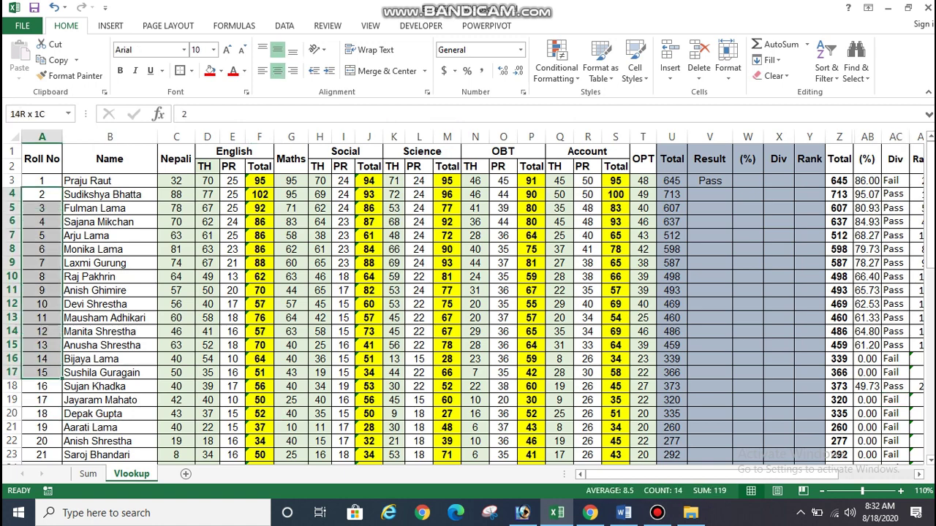
left_click(260, 277)
- Add a Div header after Total in the lookup table's header row
scroll(472, 305, "right", 3)
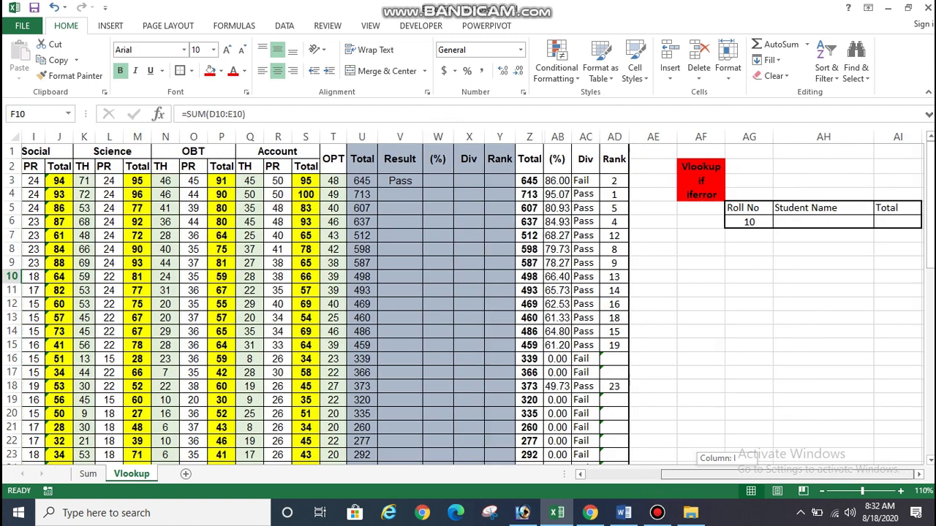
left_click(822, 358)
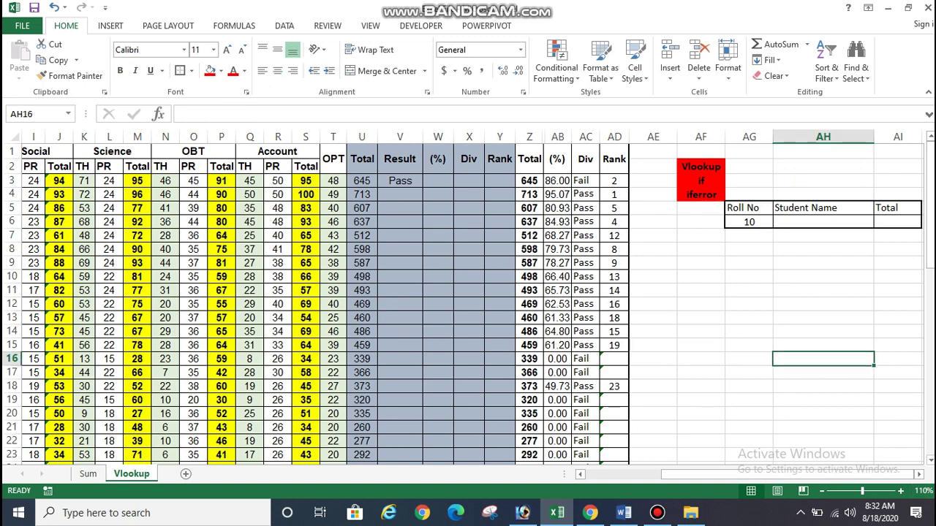
scroll(473, 304, "right", 3)
left_click(675, 221)
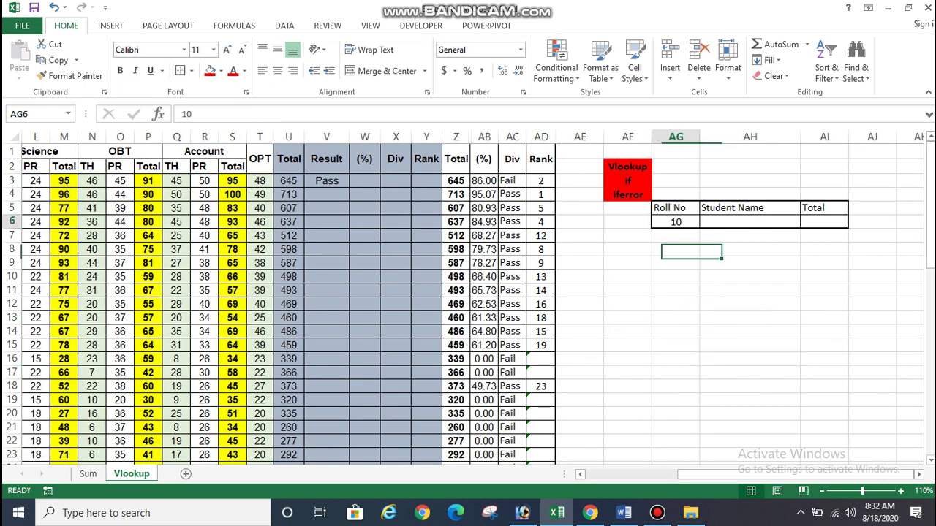
left_click(750, 207)
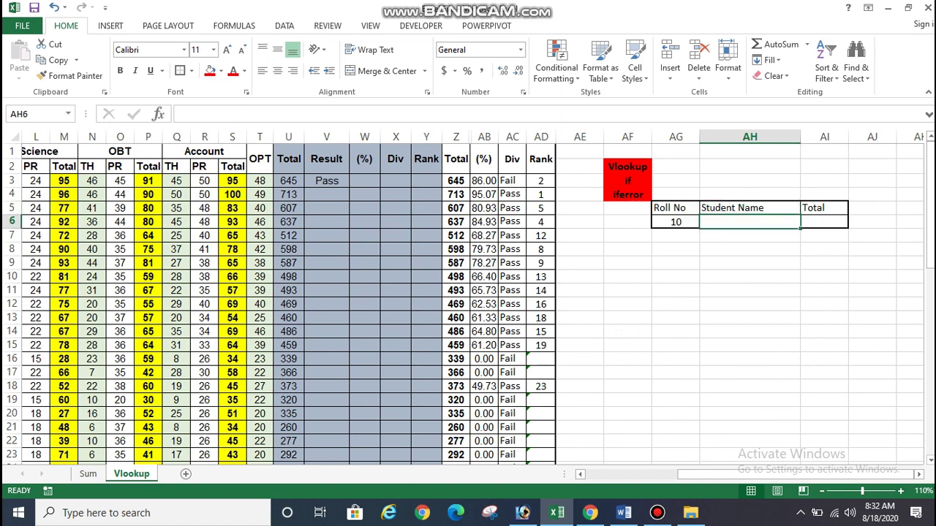
key("Right")
key("Right")
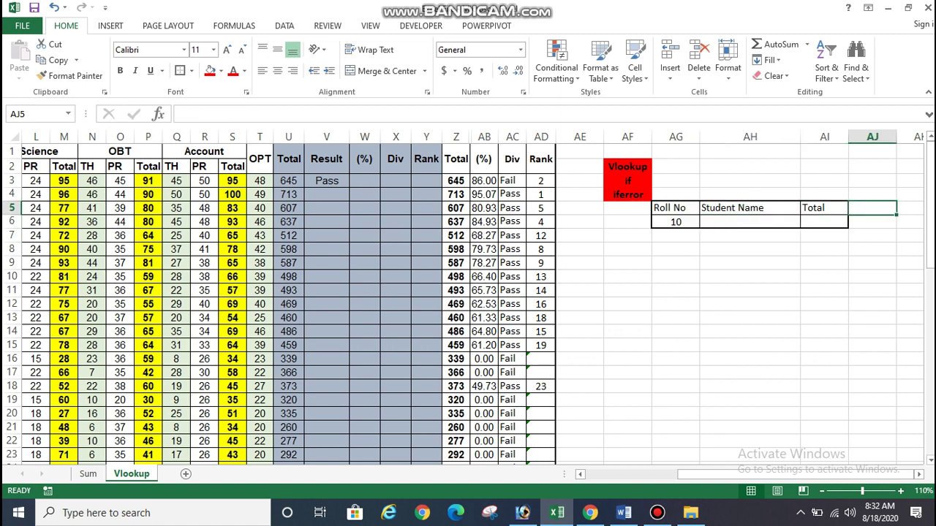
key("BackSpace")
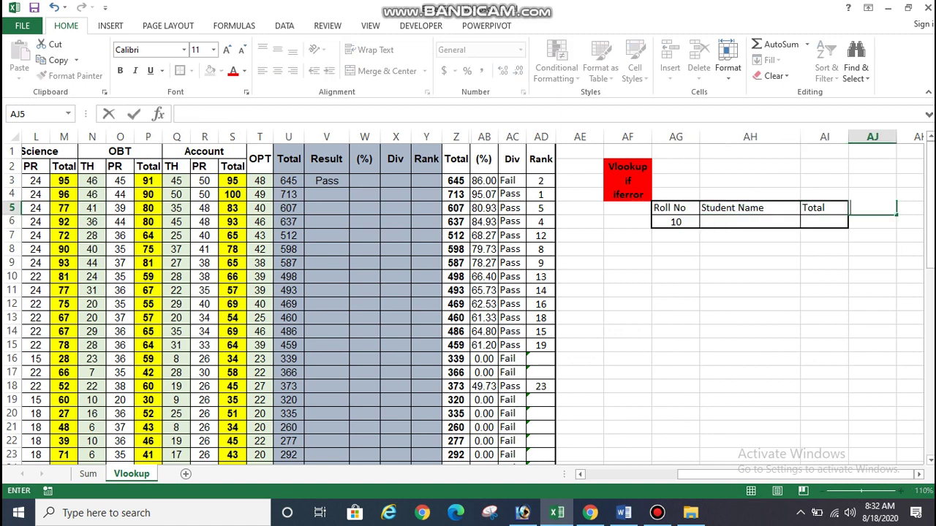
type("Div")
key("Return")
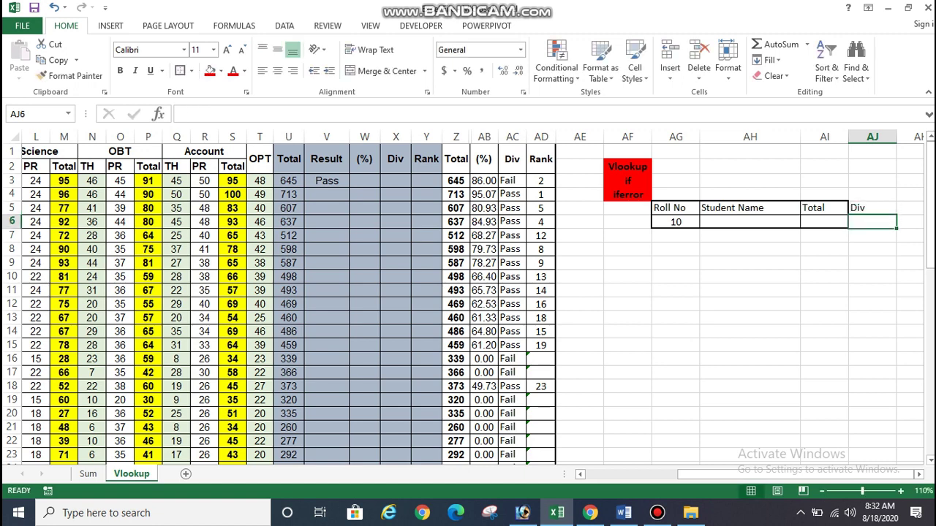
- Give the lookup table AG5:AJ6 a thick box border and all borders
left_click_drag(669, 208, 872, 222)
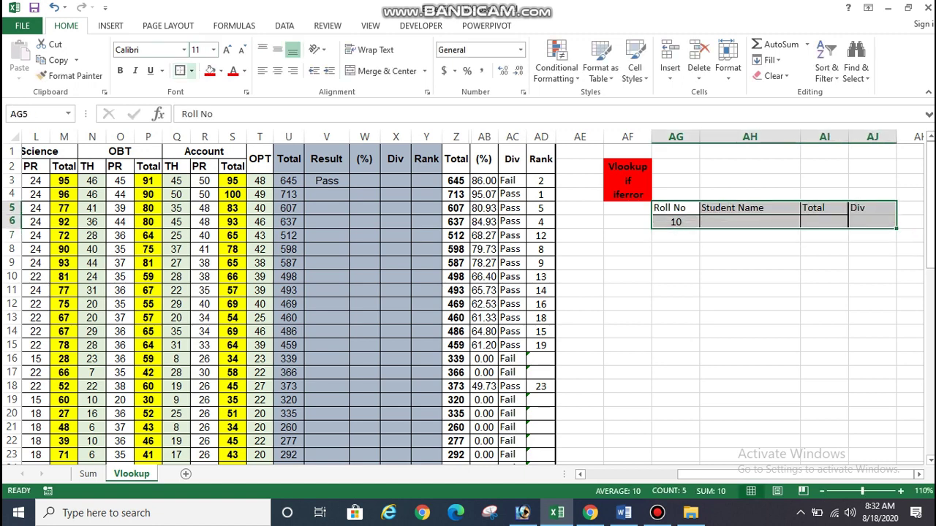
left_click(191, 71)
left_click(219, 220)
left_click(191, 71)
left_click(214, 188)
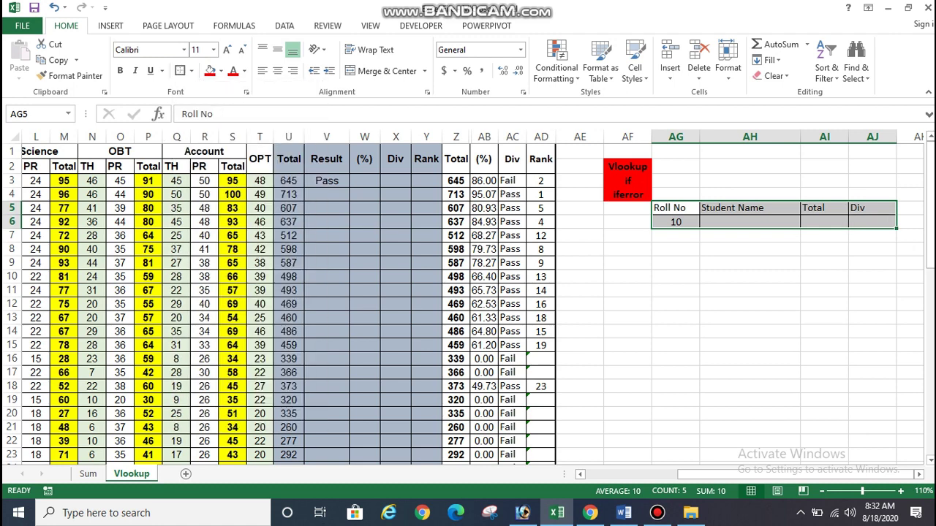
left_click(750, 249)
- Fill the Vlookup label cell AF2 yellow
left_click(627, 167)
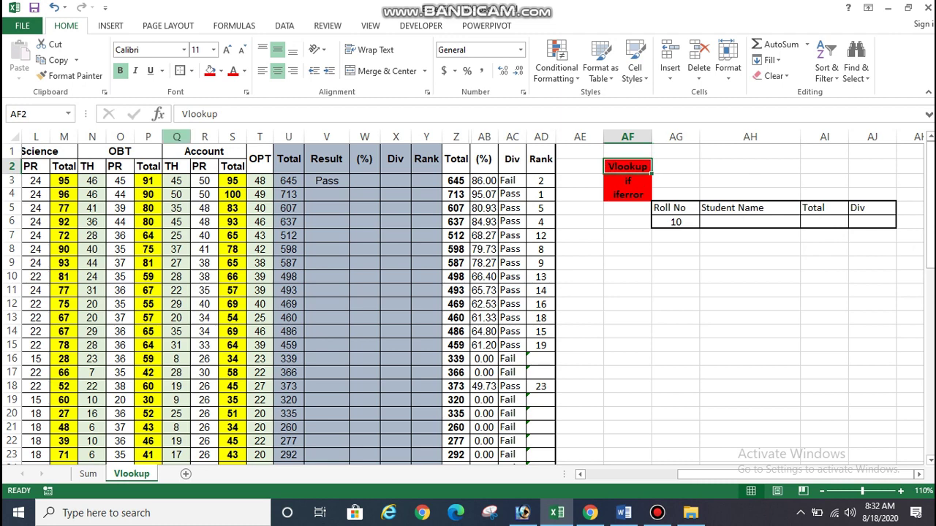
left_click(221, 71)
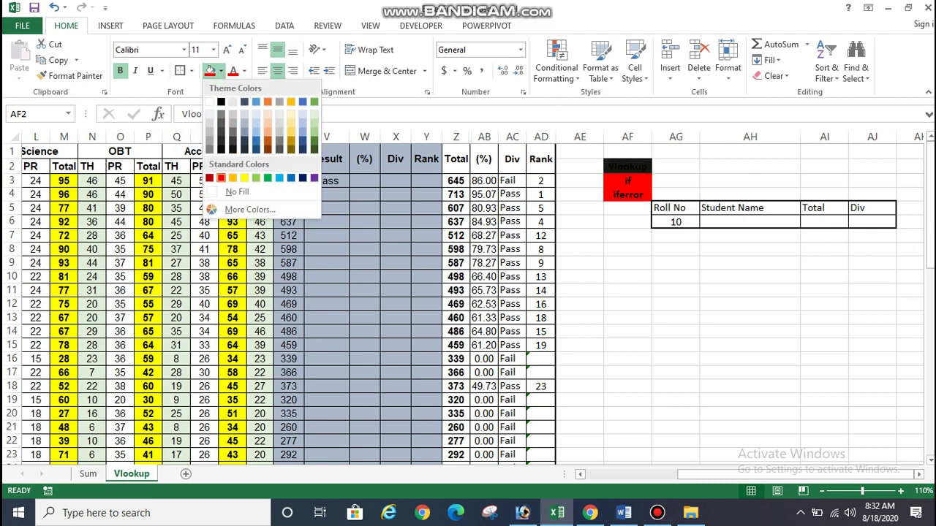
left_click(245, 177)
left_click(627, 238)
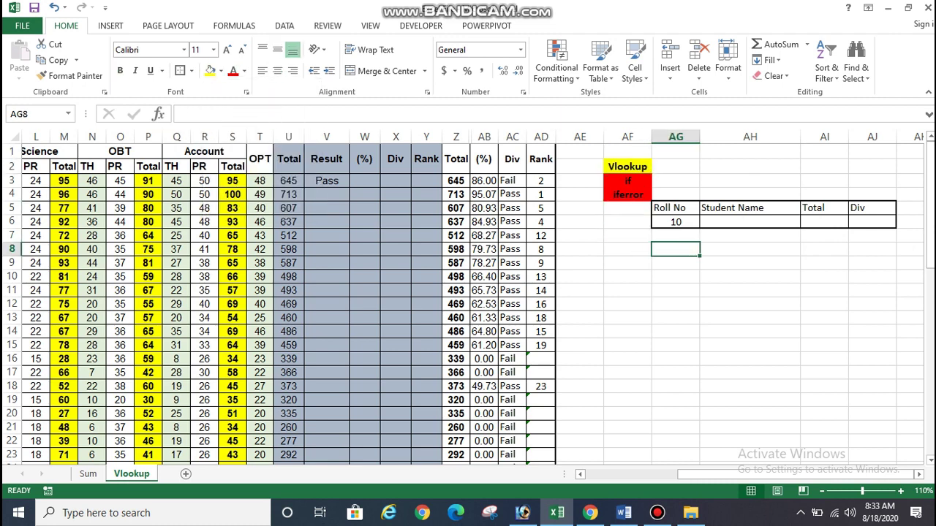
- Change the lookup roll number in AG6 to 9
left_click(749, 222)
left_click(688, 291)
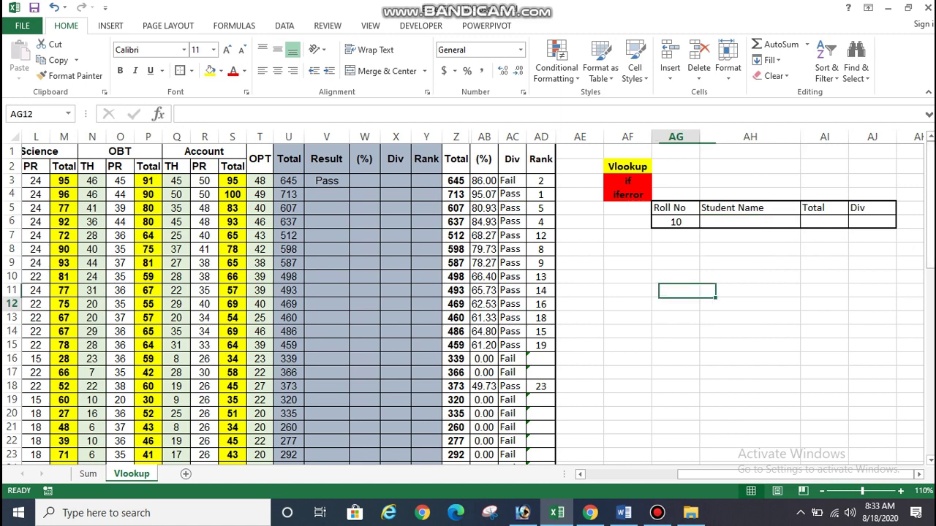
key("Up")
key("Up")
key("Up")
key("Up")
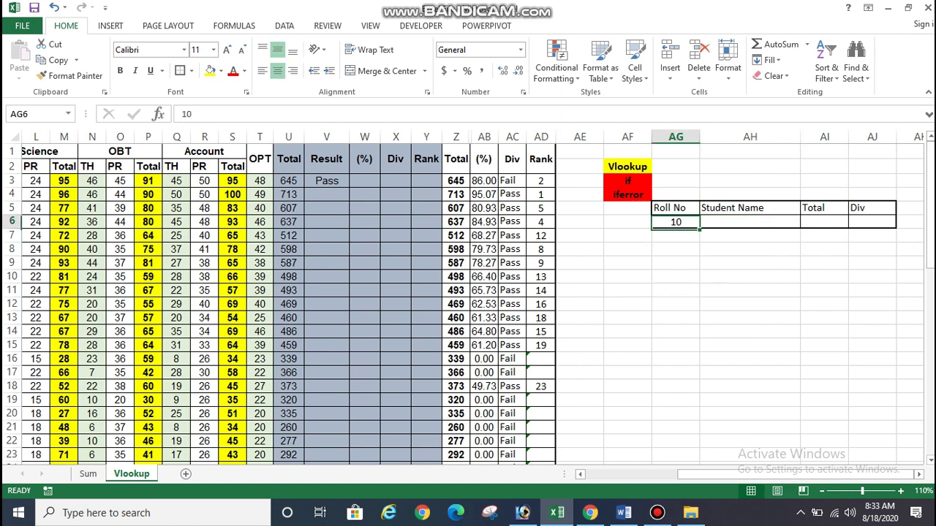
type("9")
left_click(675, 262)
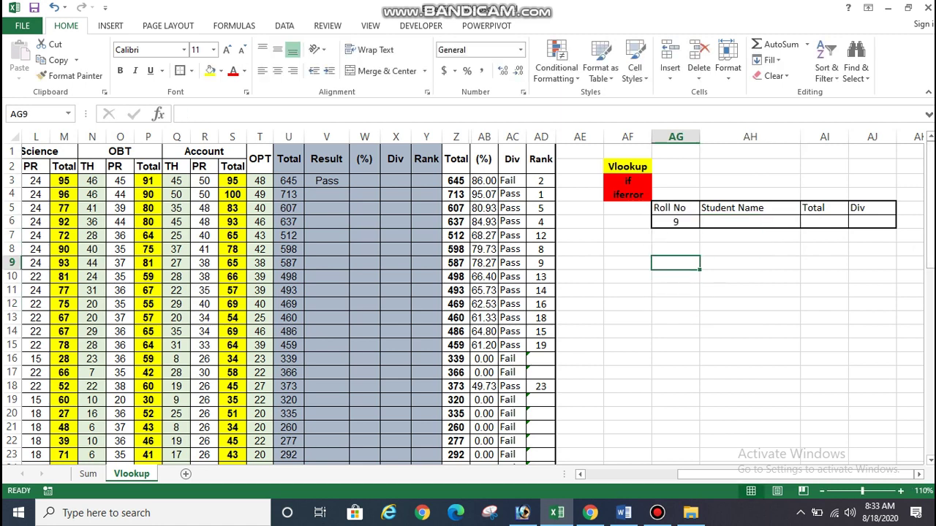
- Centre the Div header in AJ5 horizontally and vertically
left_click(675, 303)
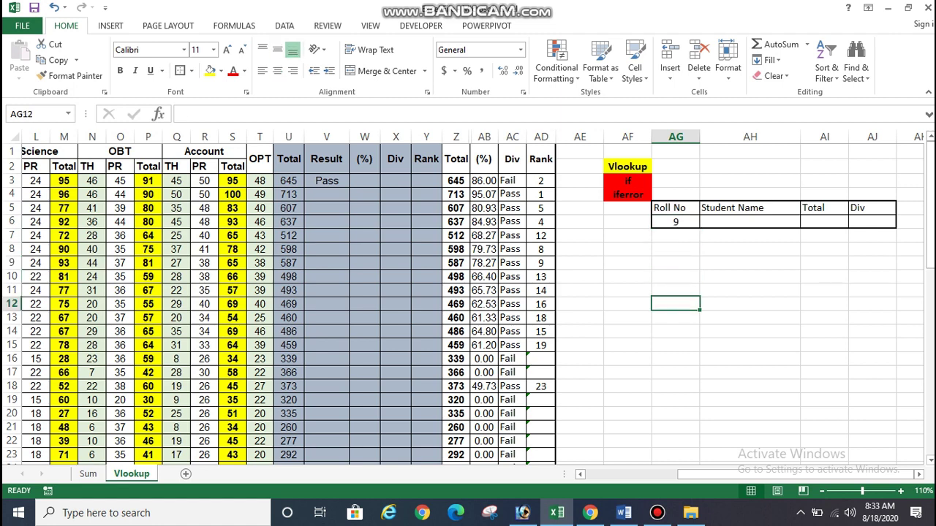
left_click(749, 222)
left_click(824, 221)
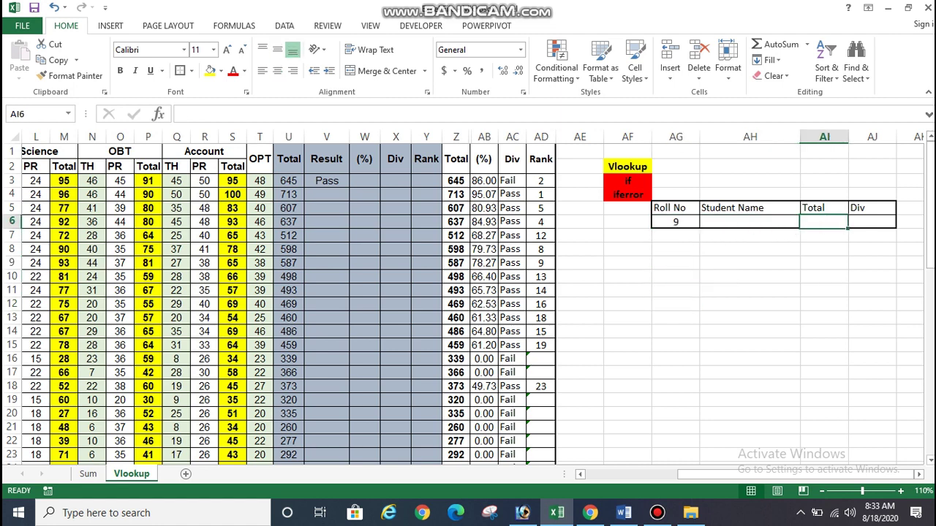
left_click(872, 222)
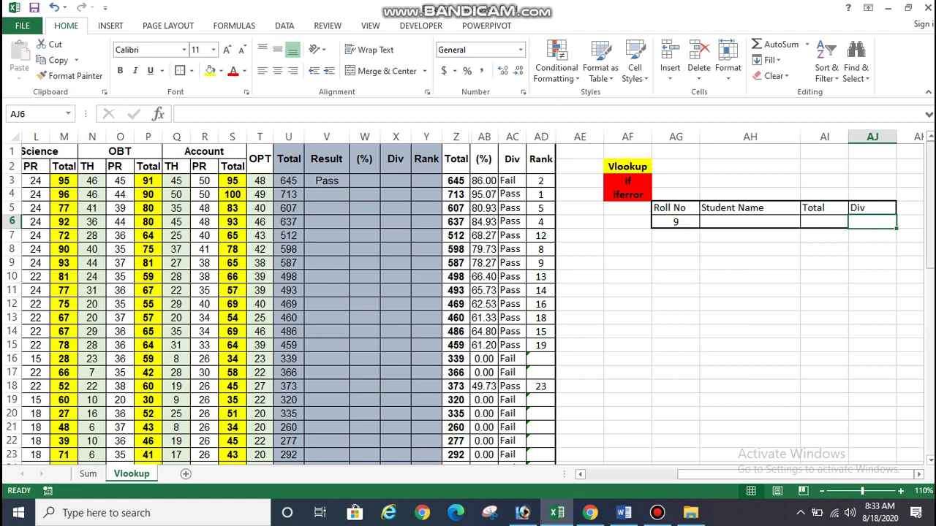
left_click(872, 208)
left_click(278, 70)
left_click(278, 49)
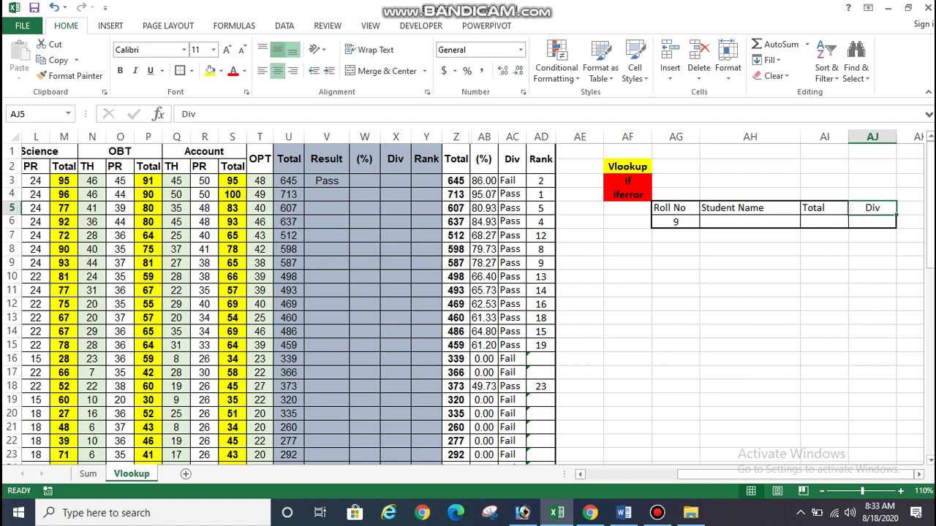
left_click(753, 222)
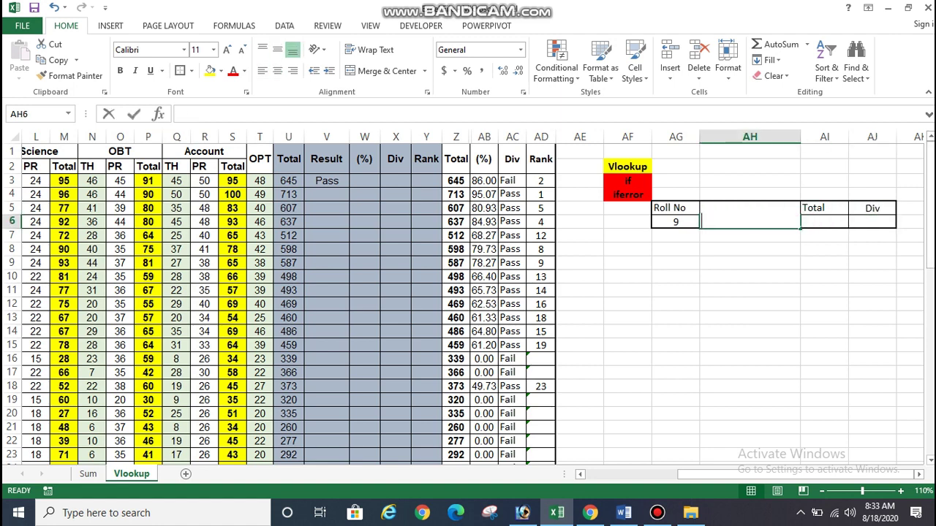
- Start =VLOOKUP( in AH6 with $AG$6 as lookup value, then select the marks table from A3
type("=vloo")
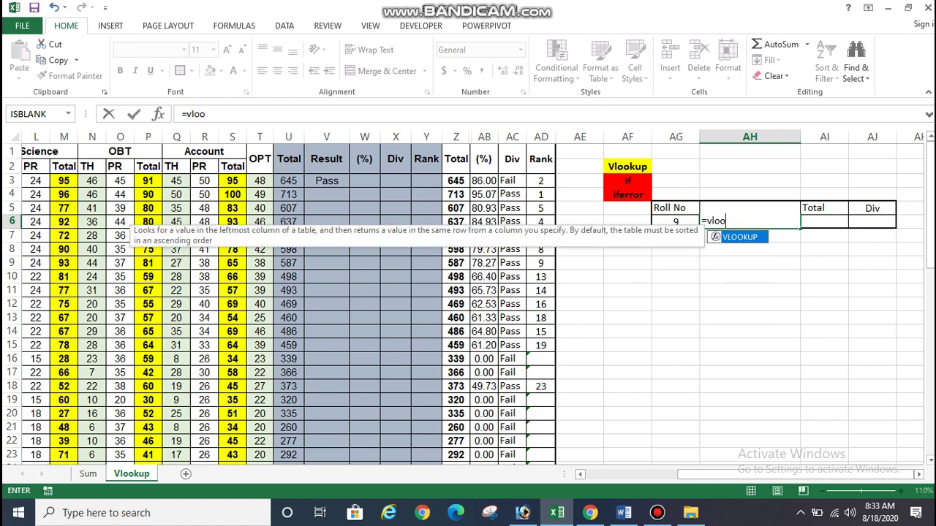
type("kup")
type("(")
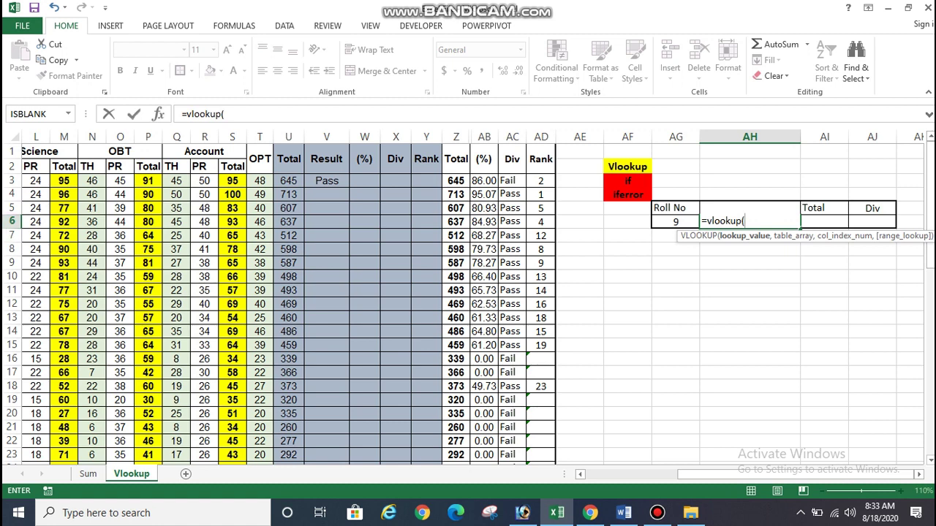
left_click(676, 221)
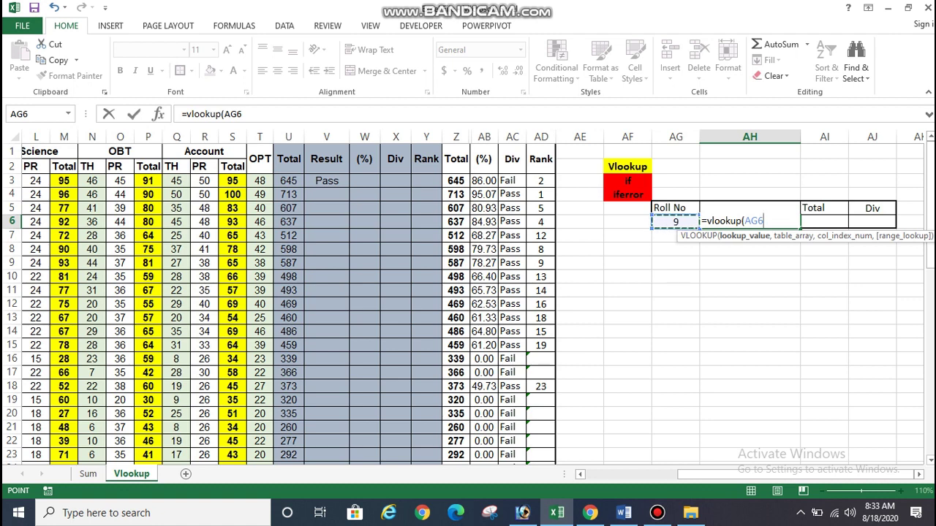
key("F4")
type("$AG$6,")
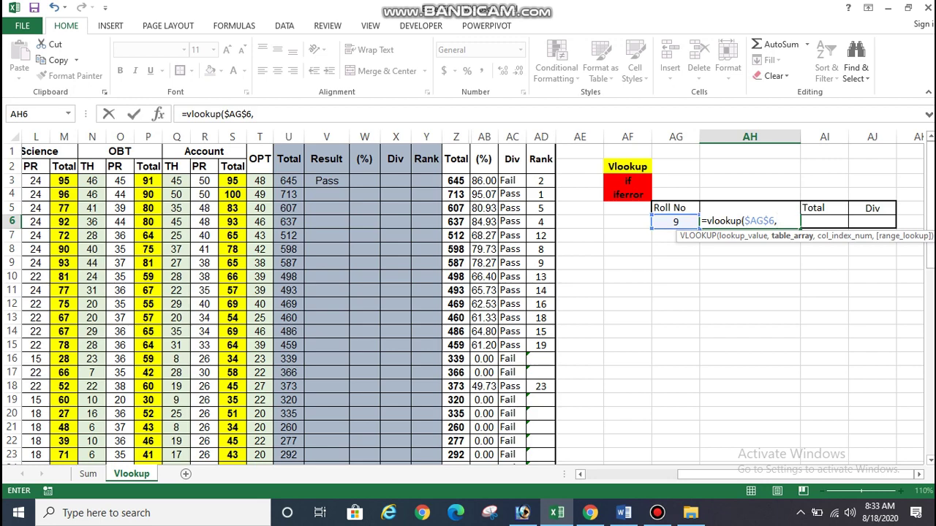
scroll(468, 300, "left", 5)
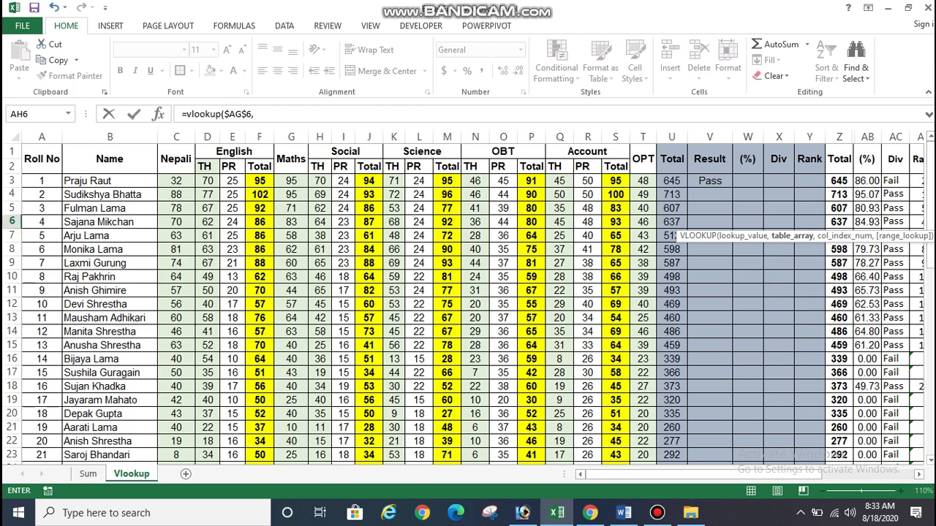
mouse_move(33, 181)
left_mouse_down()
mouse_move(447, 191)
mouse_move(774, 223)
mouse_move(802, 253)
left_mouse_up()
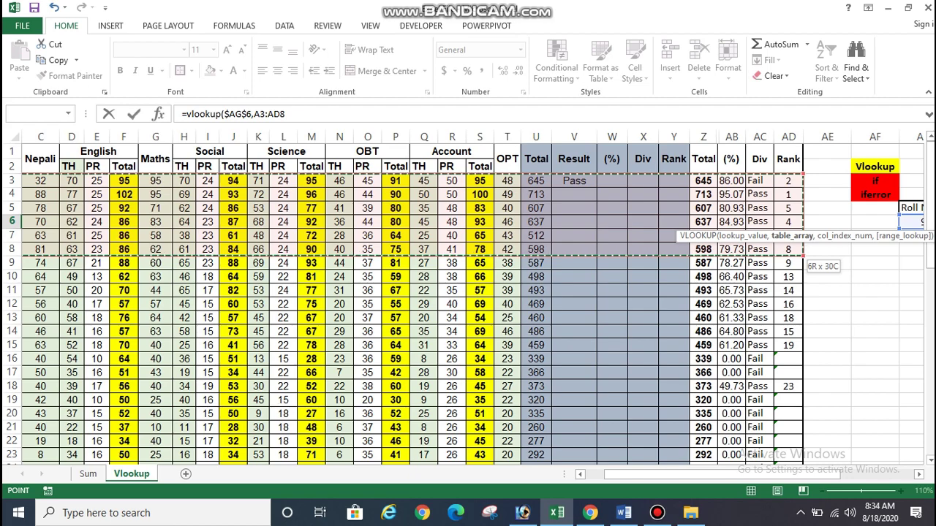
- Extend the table range to AD41 and make it the absolute reference $A$3:$AD$41
mouse_move(802, 252)
left_mouse_down()
mouse_move(805, 459)
mouse_move(803, 432)
left_mouse_up()
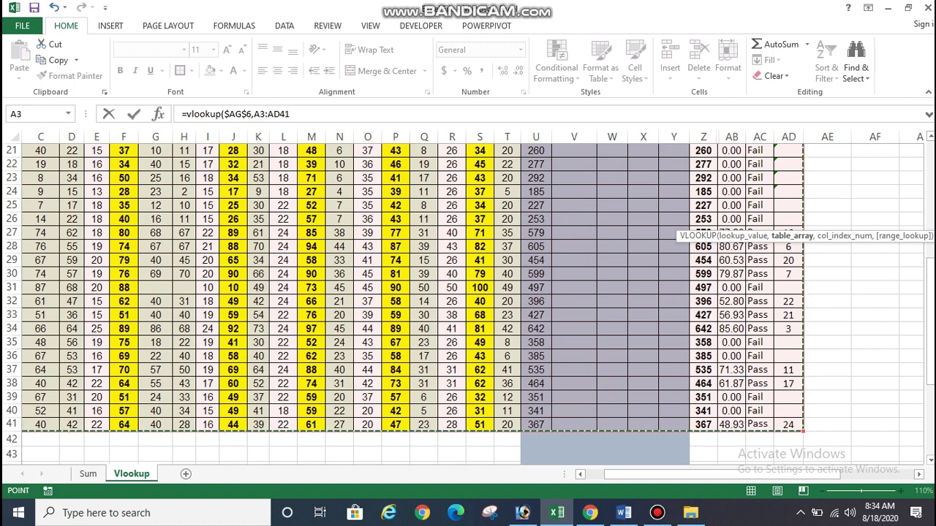
key("F4")
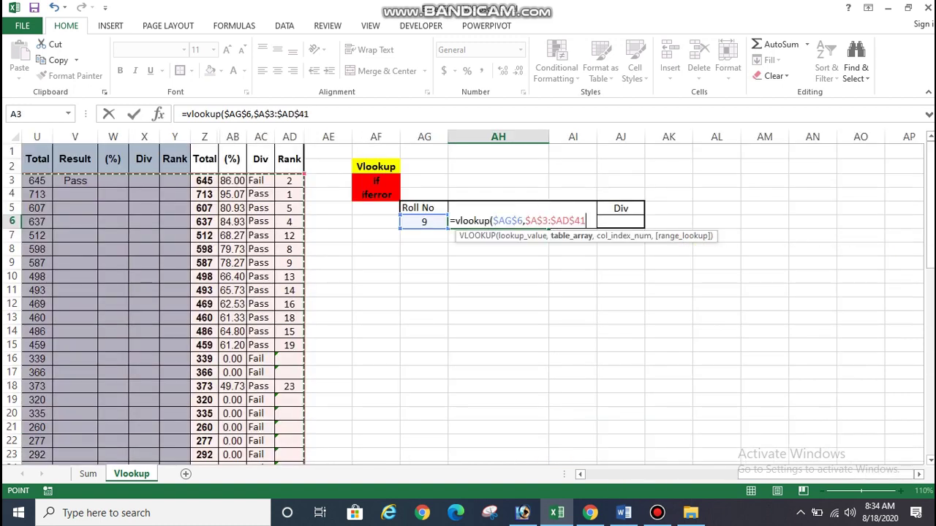
type(",")
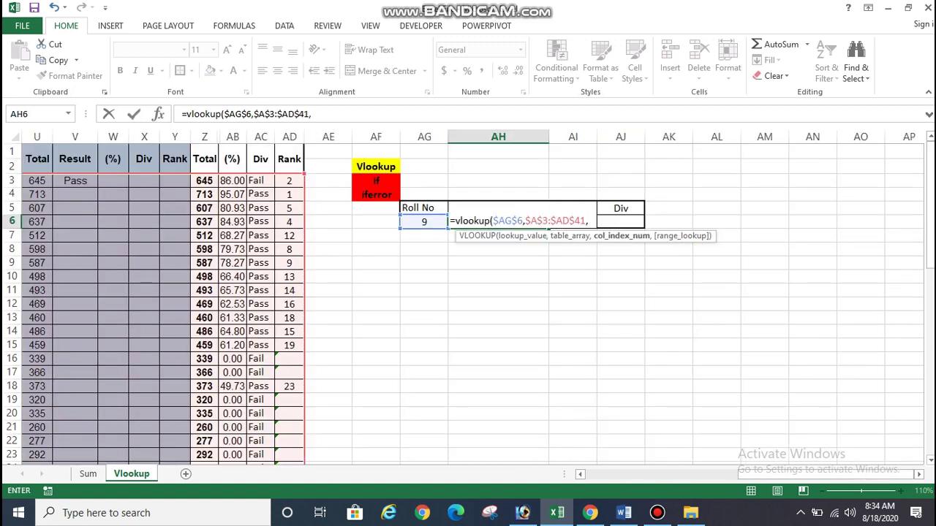
scroll(468, 293, "left", 10)
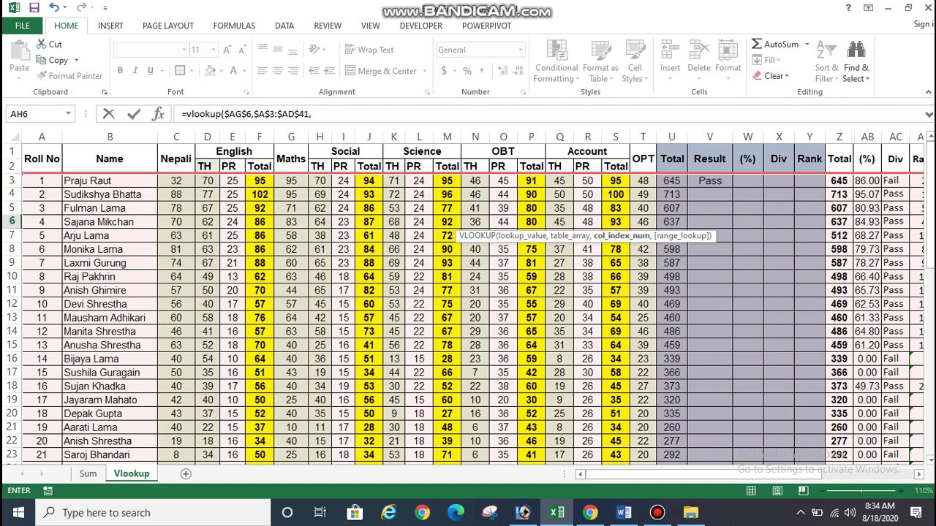
left_click(42, 137)
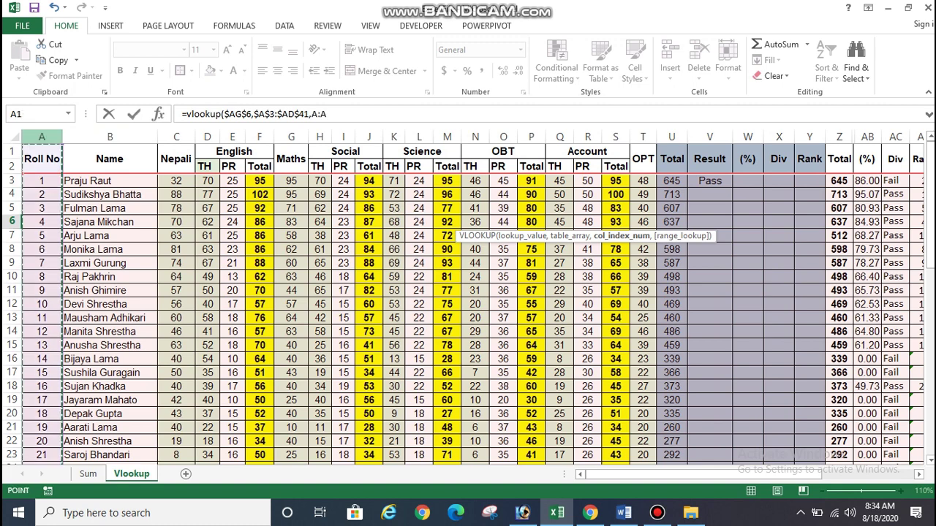
key("Right")
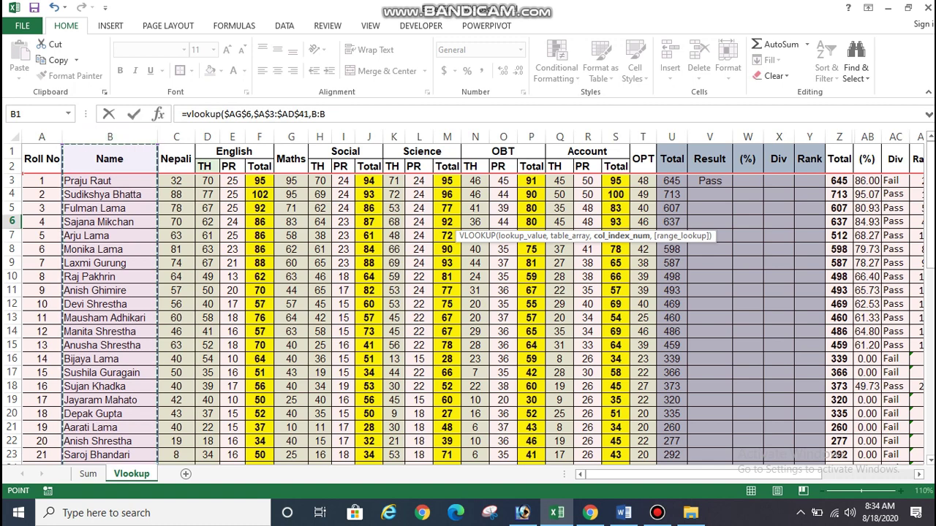
- Set the column index to 2 with FALSE for an exact match and enter the formula
left_click_drag(325, 114, 299, 114)
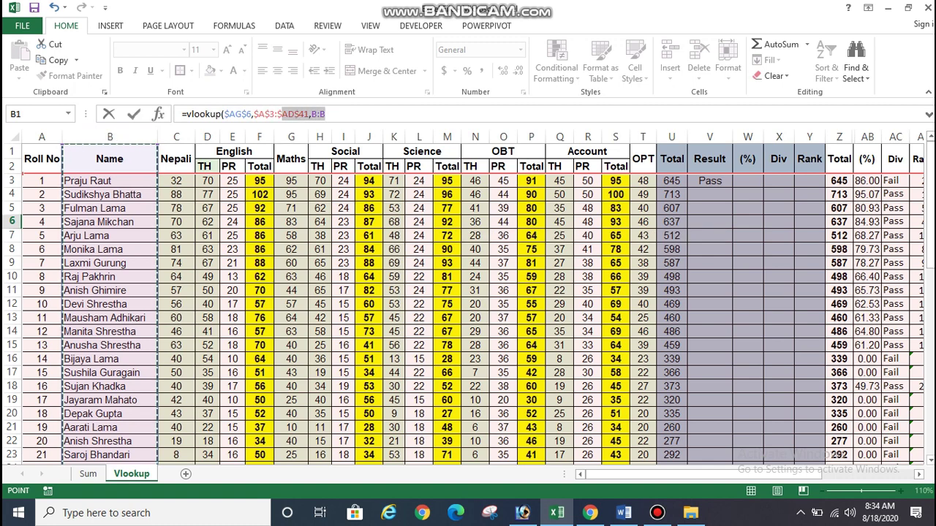
left_click(279, 114)
double_click(318, 114)
key("BackSpace")
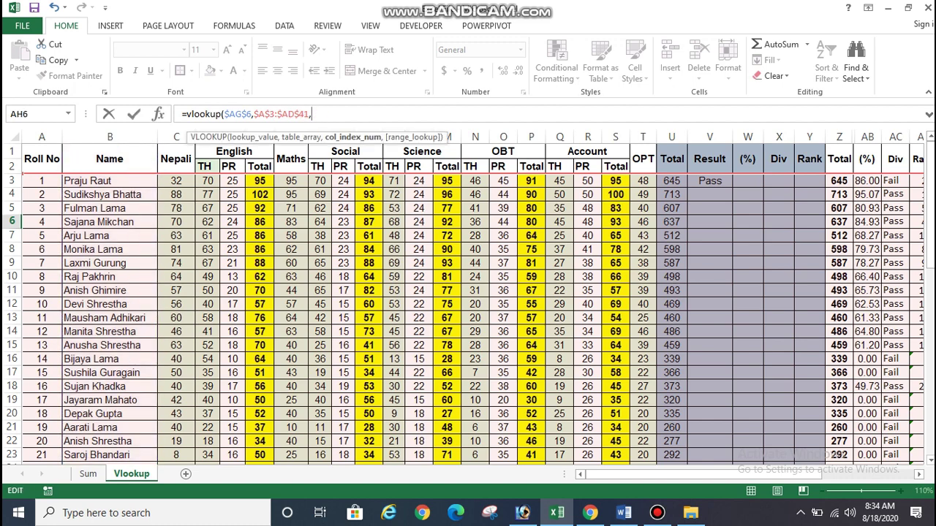
left_click_drag(702, 475, 793, 475)
type("2")
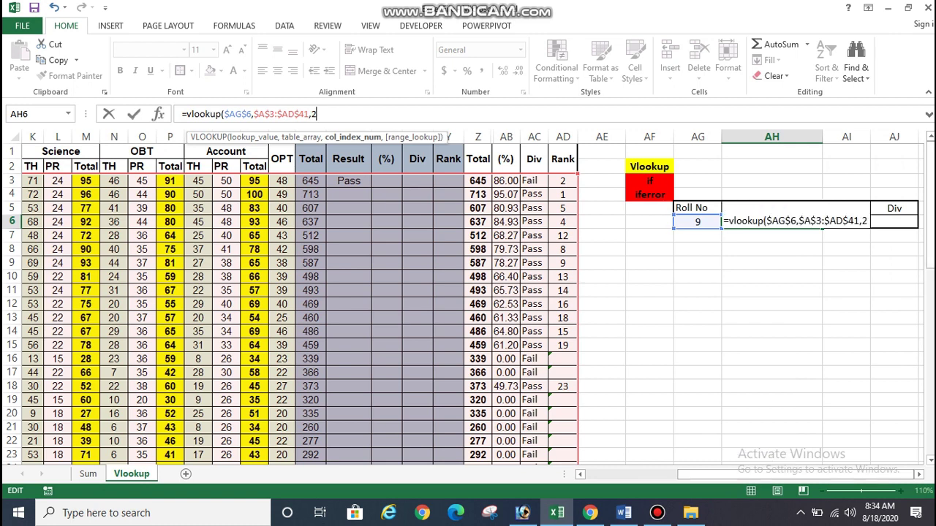
type(",fa")
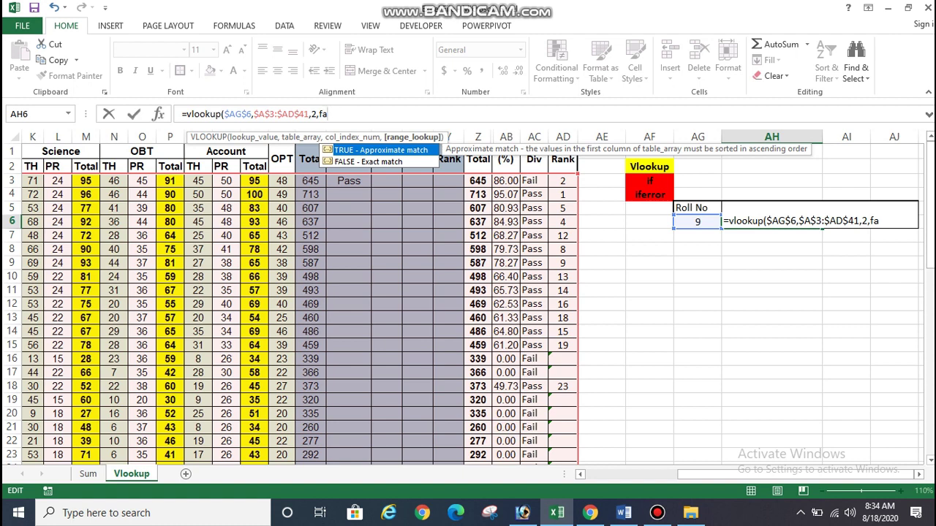
key("Tab")
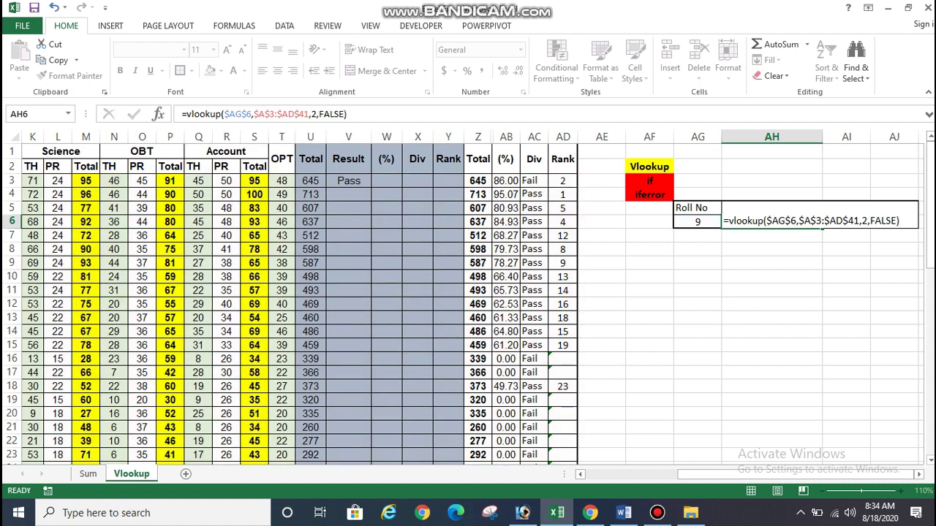
key("Return")
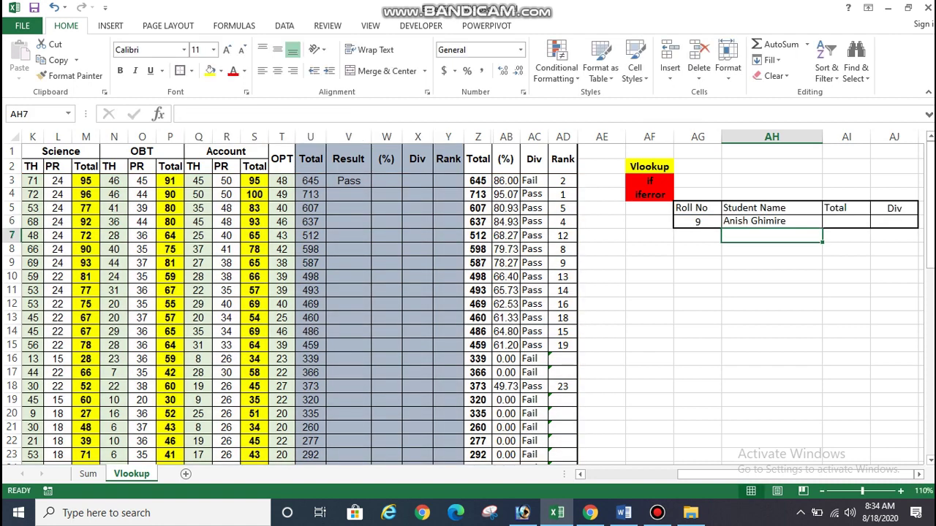
- Verify roll number 9's looked-up name against the marks list
key("Up")
key("Left")
key("Right")
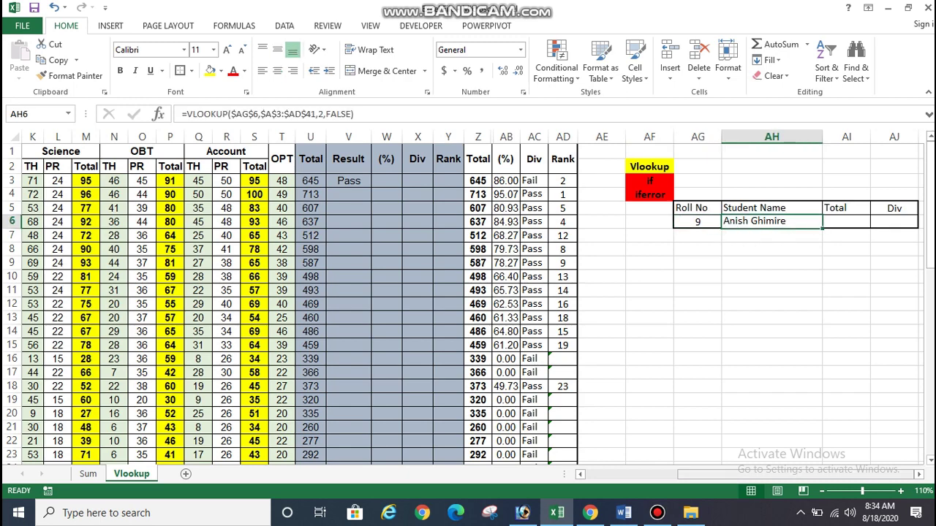
left_click_drag(754, 474, 659, 474)
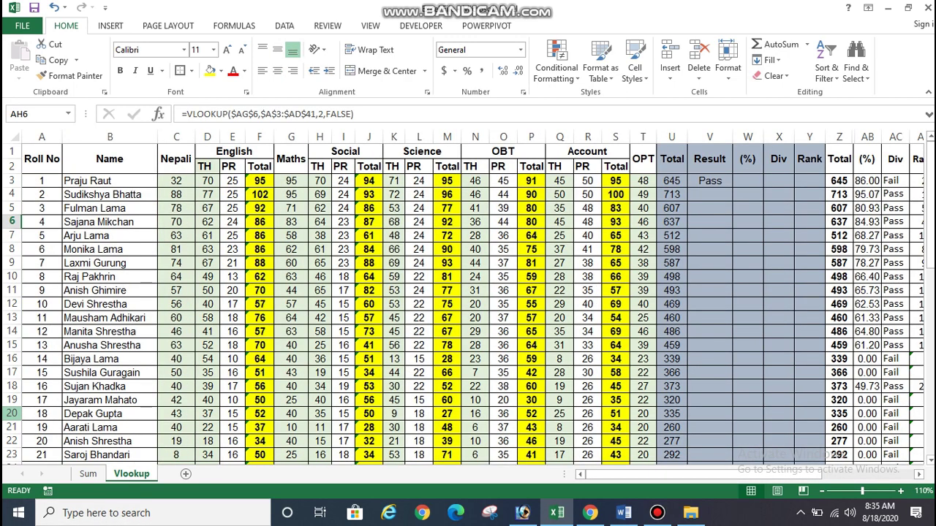
left_click_drag(42, 290, 154, 290)
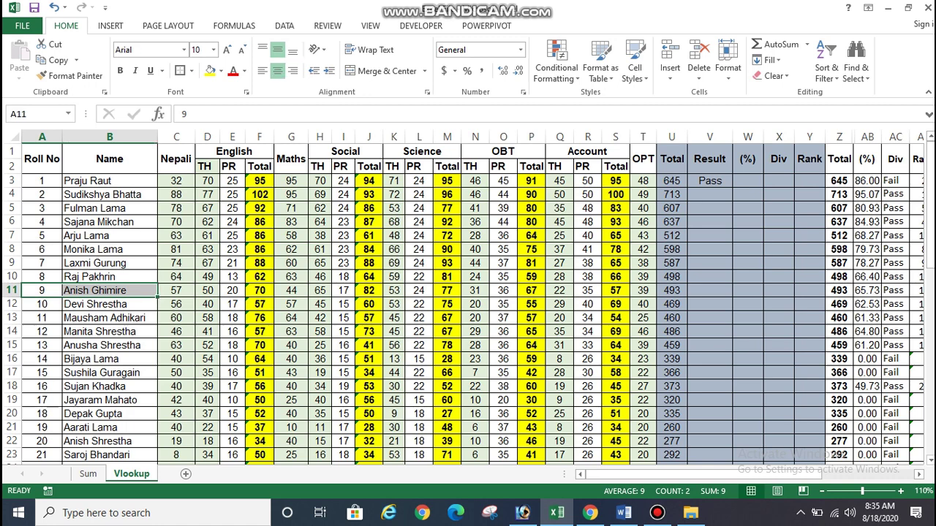
left_click_drag(659, 474, 753, 475)
- Change the lookup roll number to 2 and check its name in the marks list
left_click(691, 221)
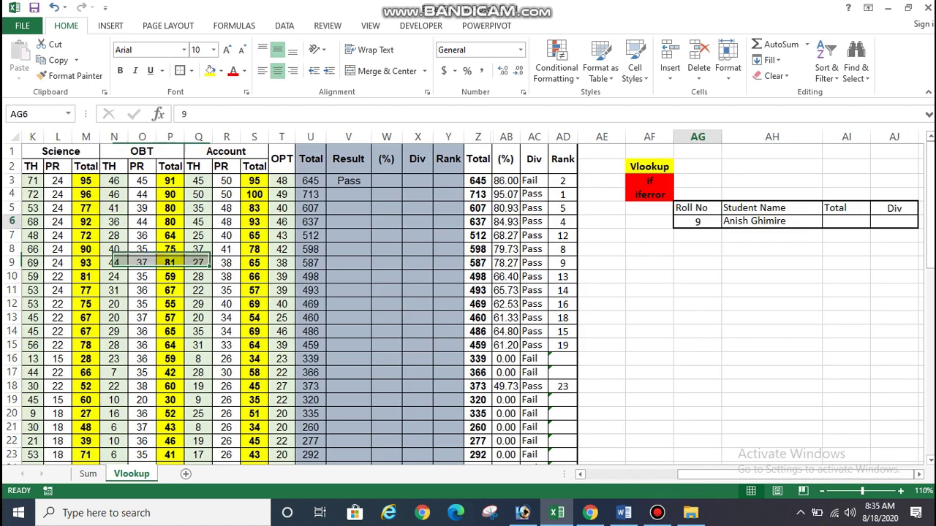
type("2")
key("Return")
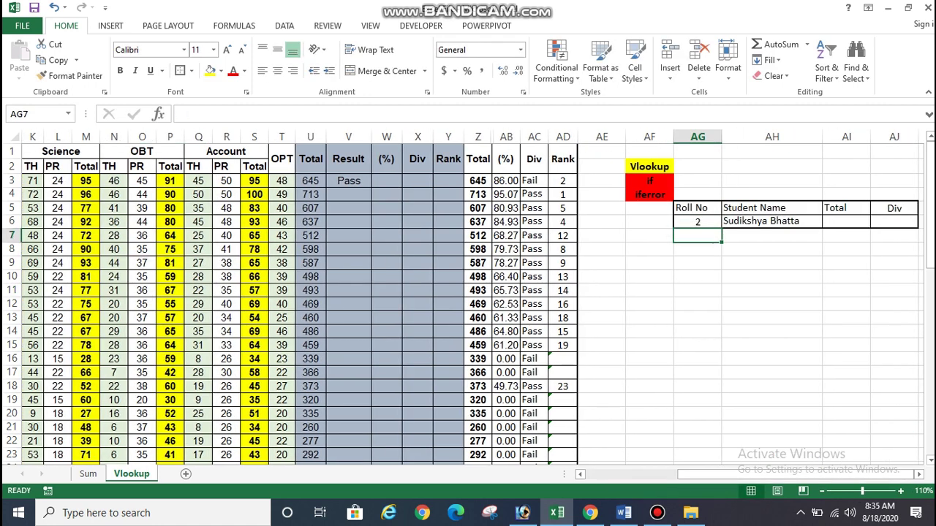
left_click(771, 221)
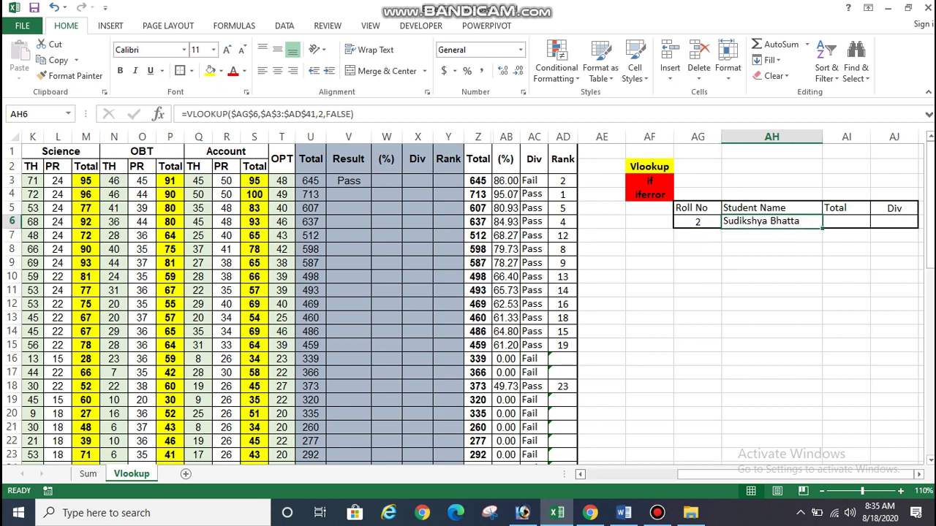
left_click_drag(796, 475, 703, 475)
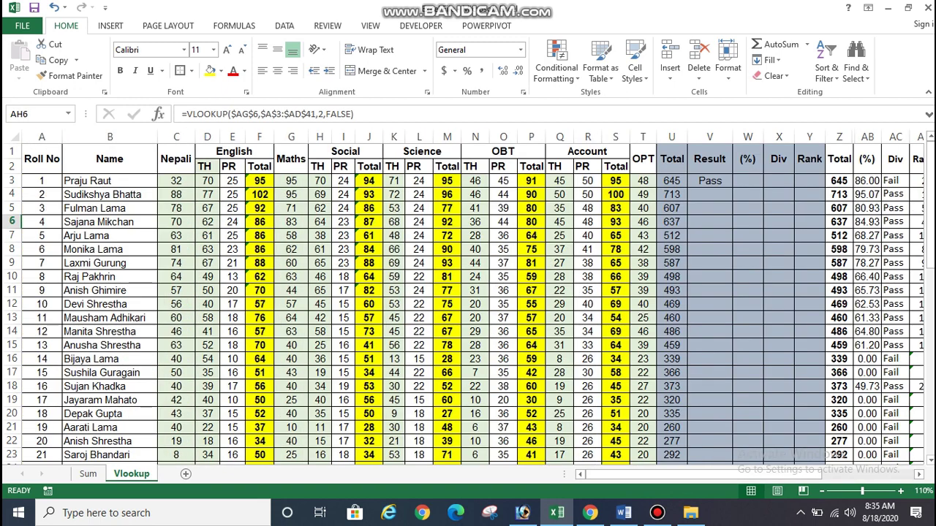
left_click_drag(42, 195, 110, 195)
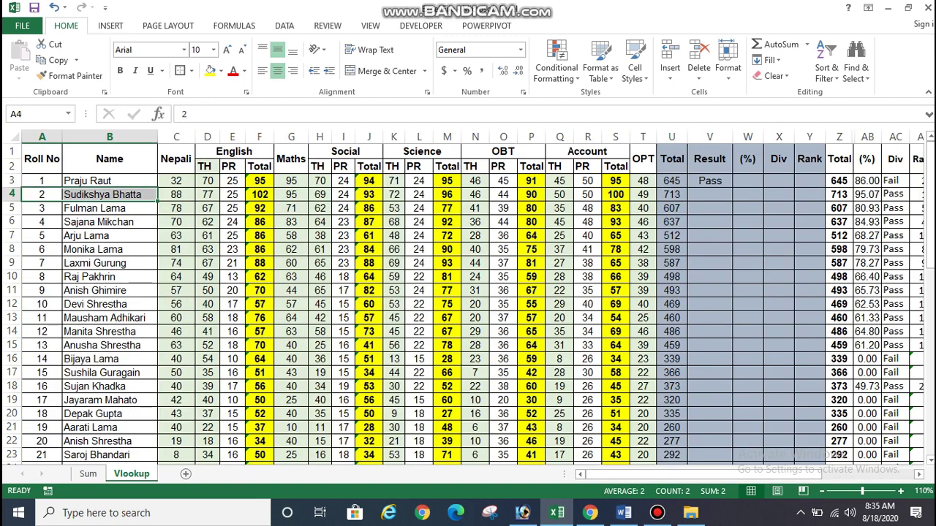
left_click_drag(704, 474, 795, 475)
- Change the roll number to 21 and confirm the matching name in the marks list
left_click(698, 221)
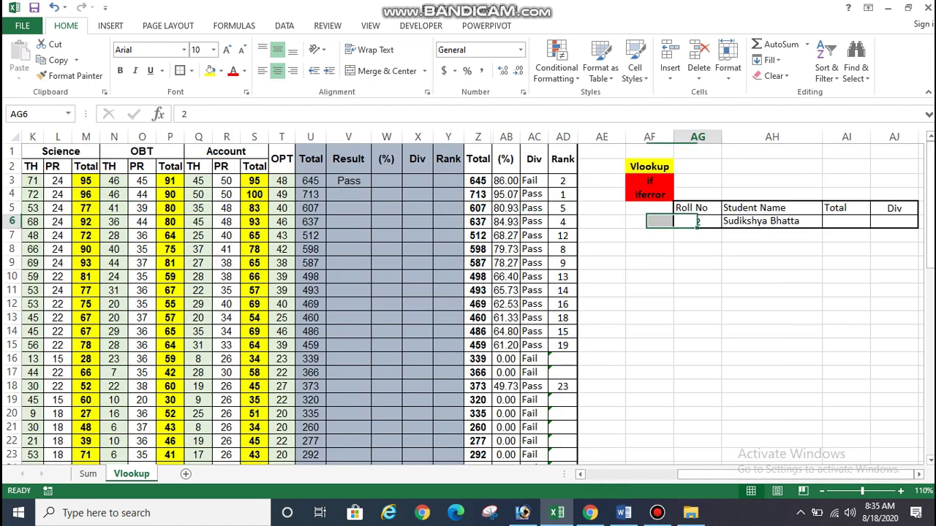
type("21")
key("Return")
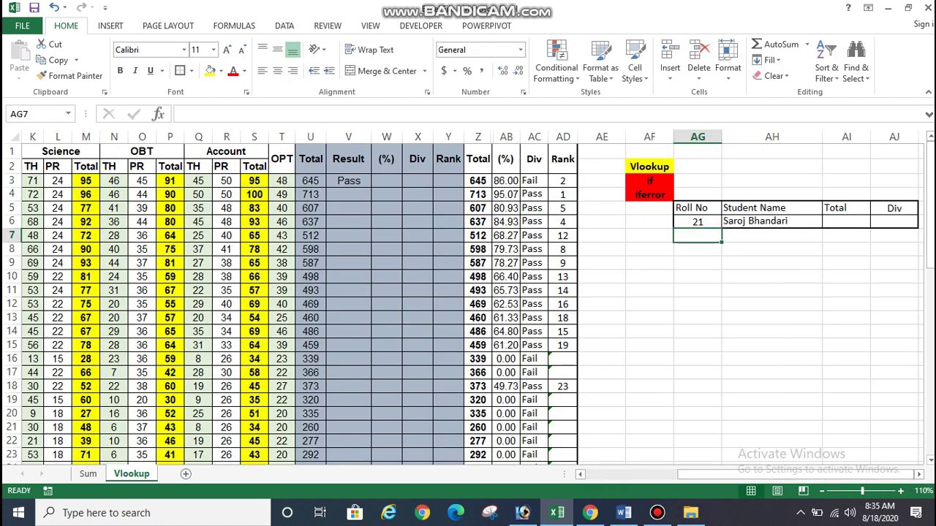
left_click(794, 270)
left_click(772, 220)
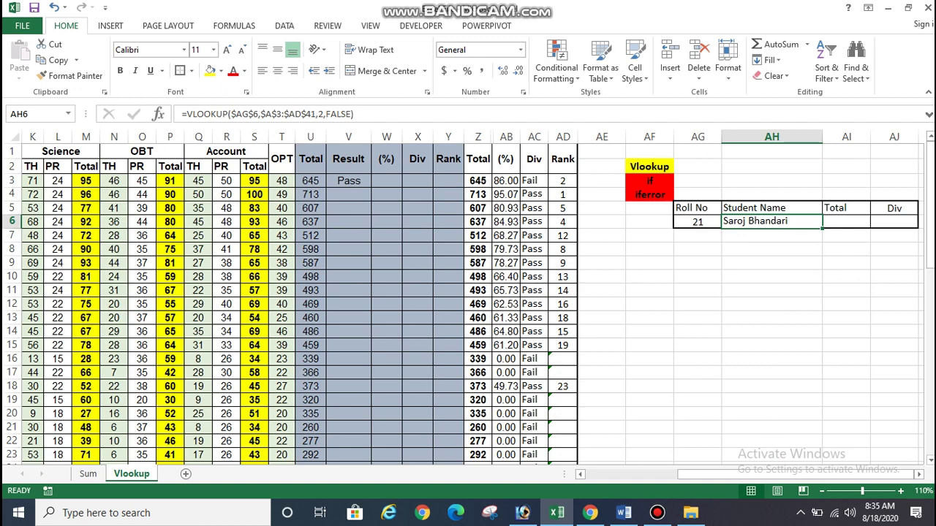
left_click_drag(796, 474, 643, 475)
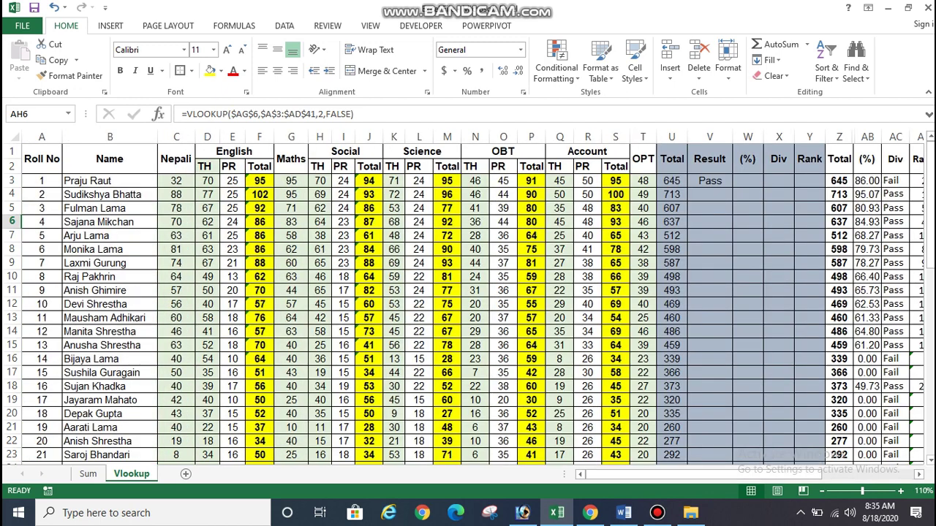
left_click(139, 304)
left_click(109, 455)
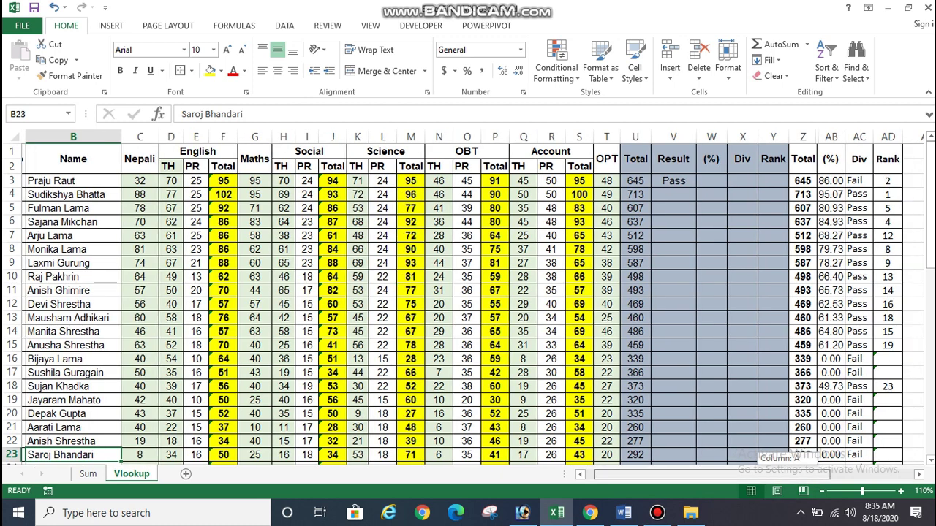
left_click_drag(643, 474, 796, 475)
left_click(773, 317)
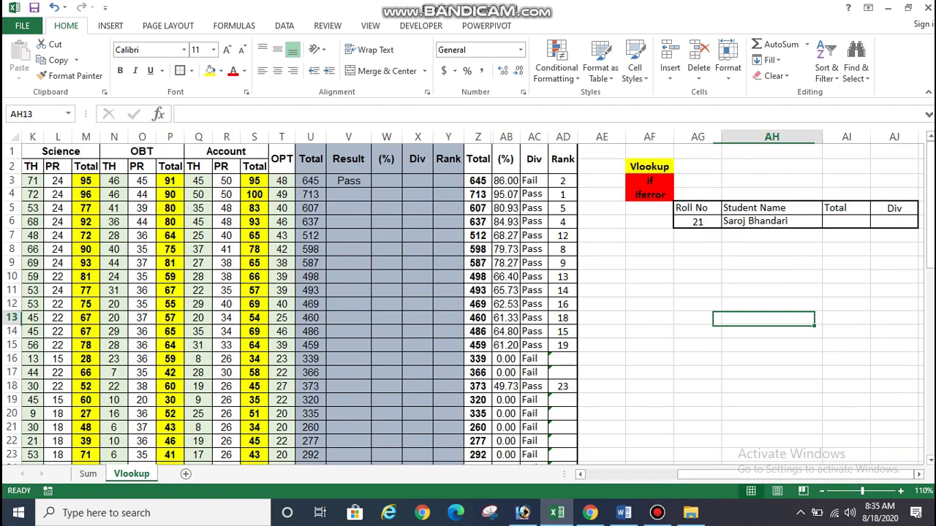
- Review the lookup row's Student Name, Total and Div cells
left_click(772, 221)
key("Tab")
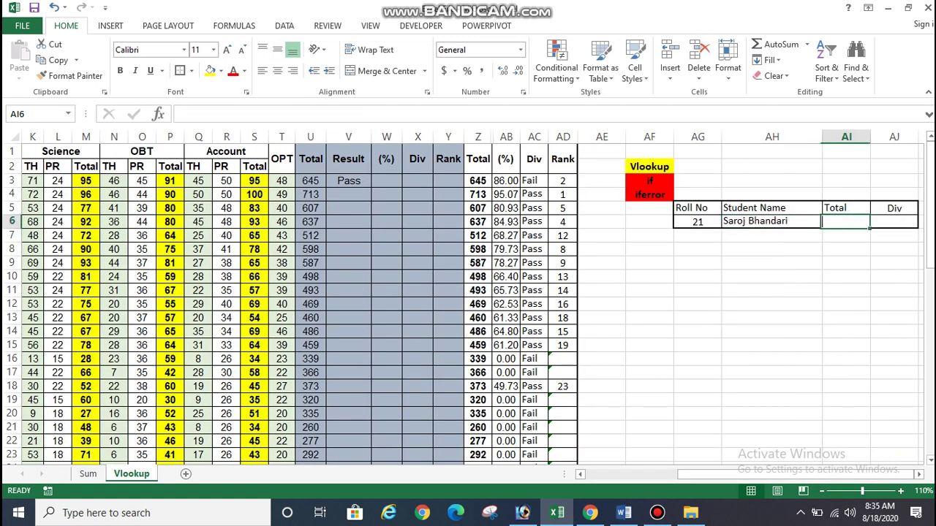
key("Tab")
left_click(819, 208)
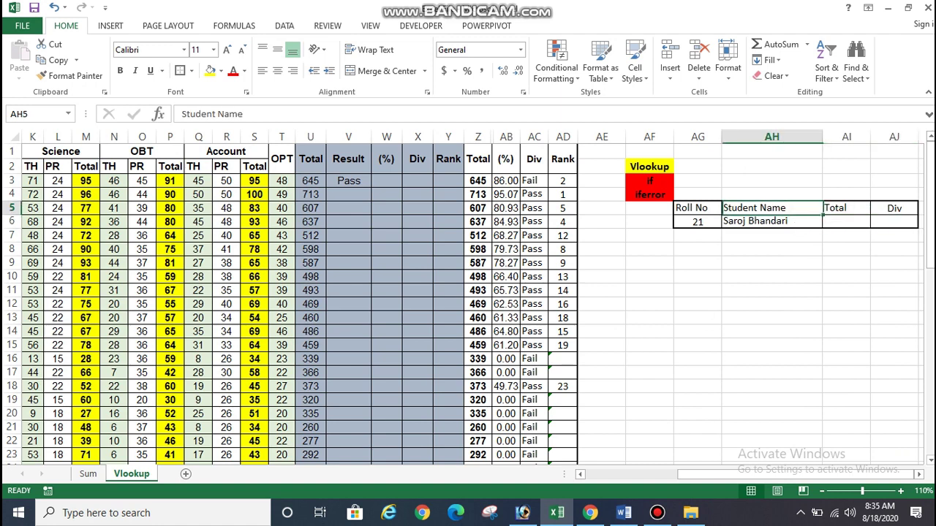
key("Return")
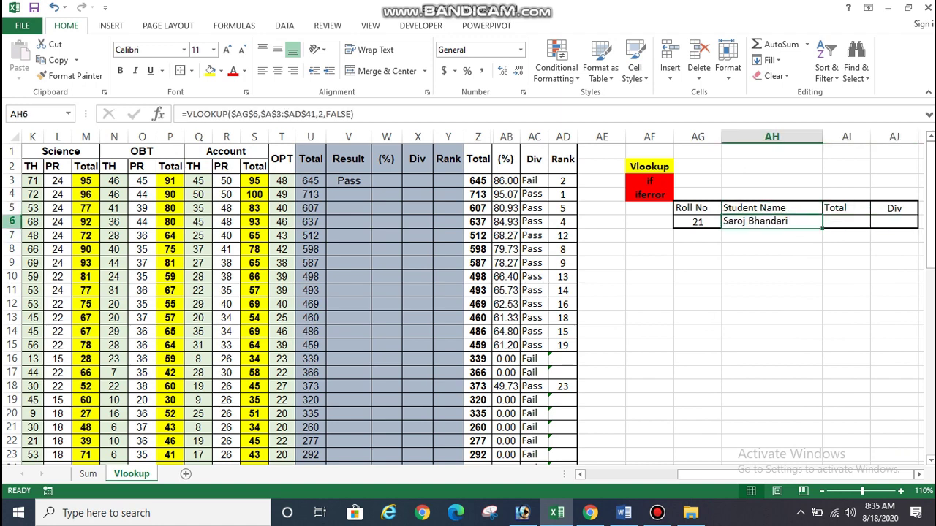
left_click(11, 228)
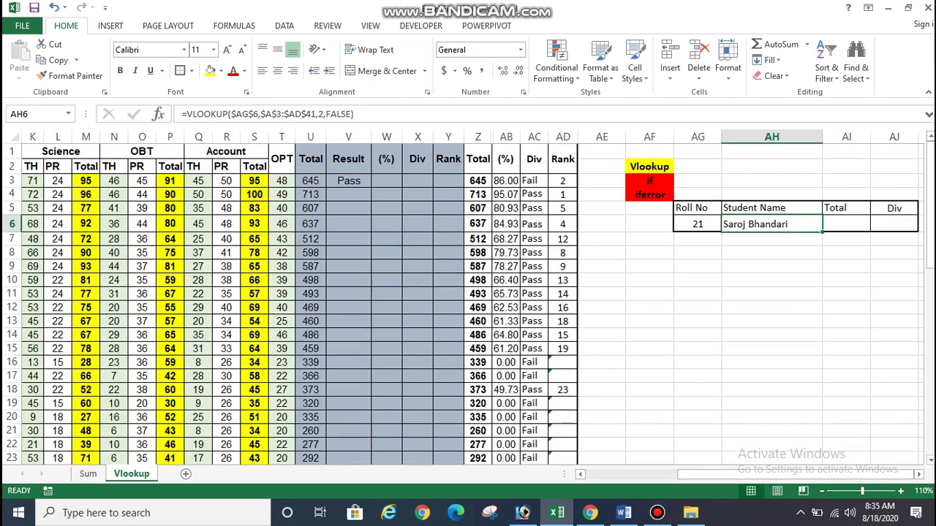
mouse_move(931, 190)
left_mouse_down()
mouse_move(931, 278)
mouse_move(930, 146)
left_mouse_up()
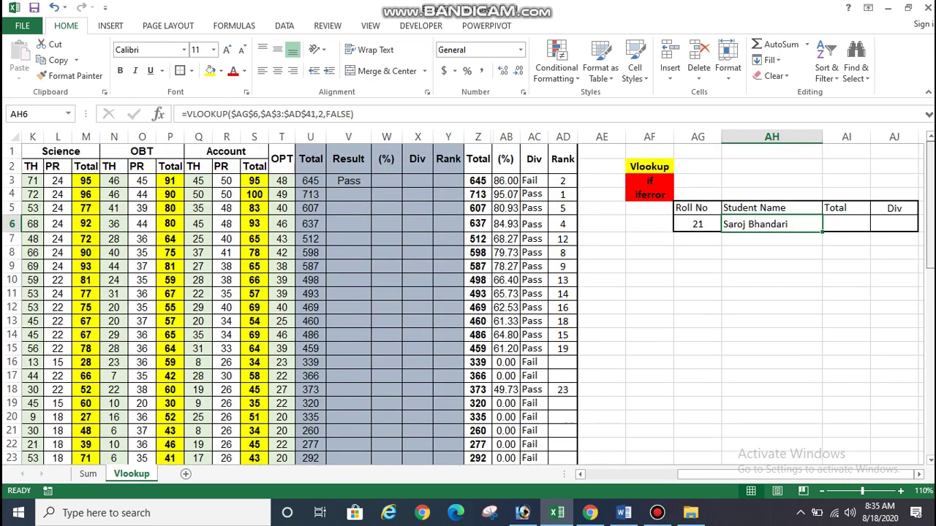
- Copy the AH6 lookup formula into AI6:AJ6 and open the Total formula for editing
left_click(846, 224)
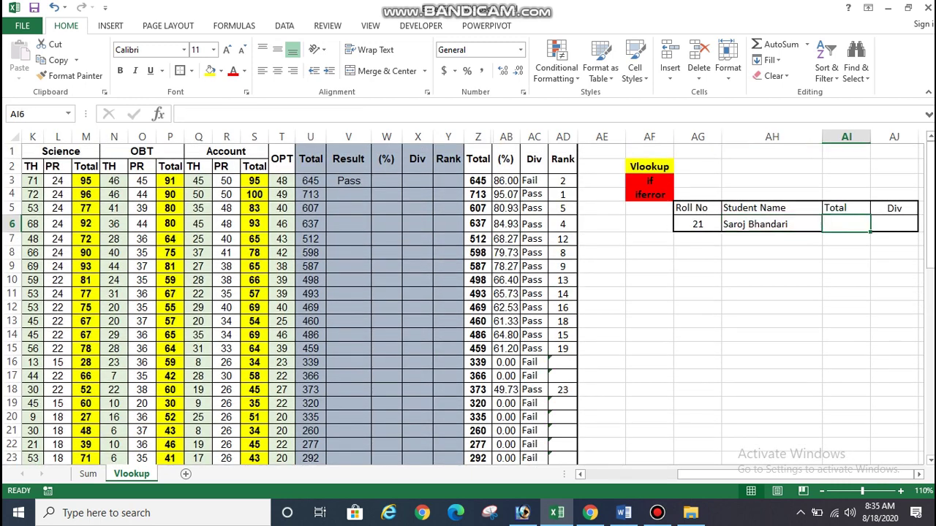
left_click(730, 224)
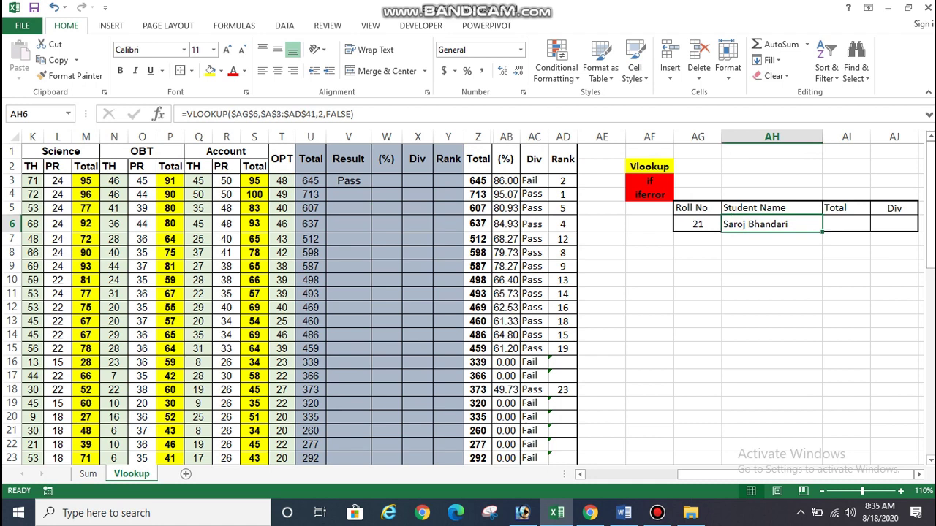
left_click_drag(822, 232, 918, 228)
left_click(895, 223)
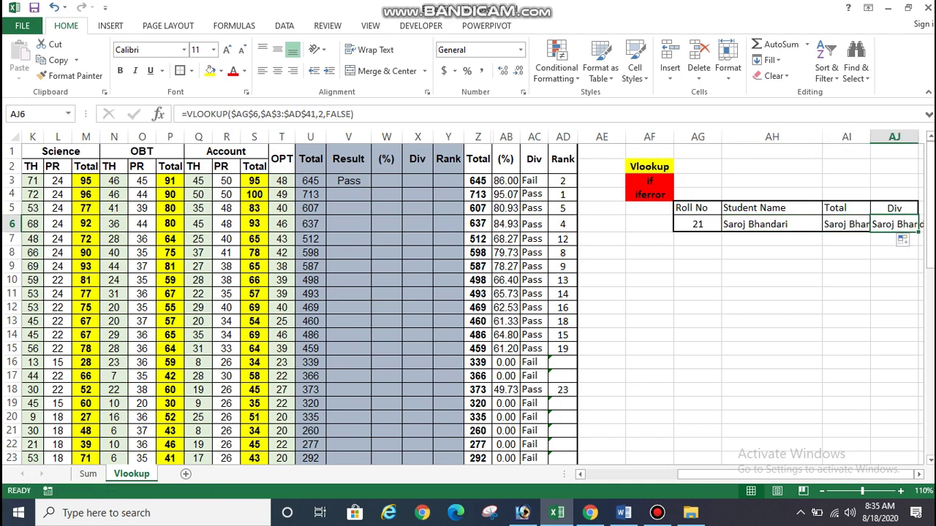
left_click(846, 224)
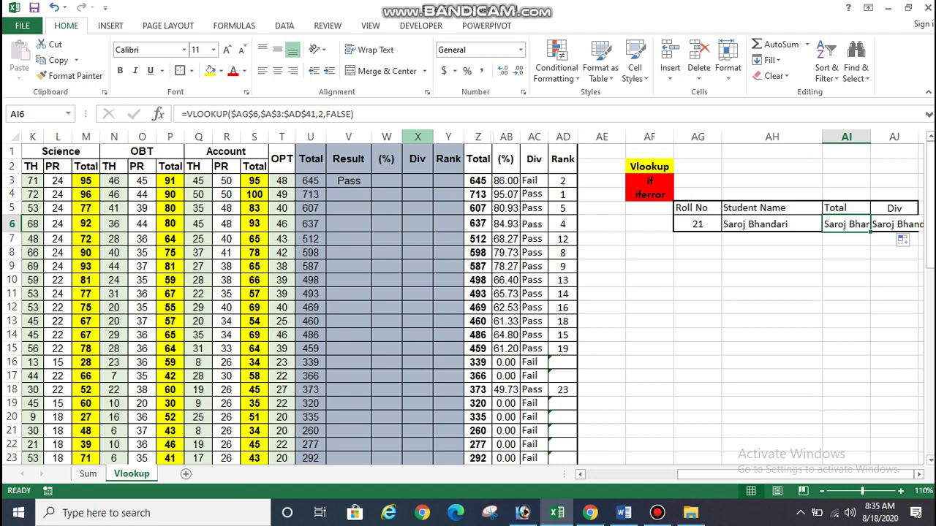
left_click(322, 114)
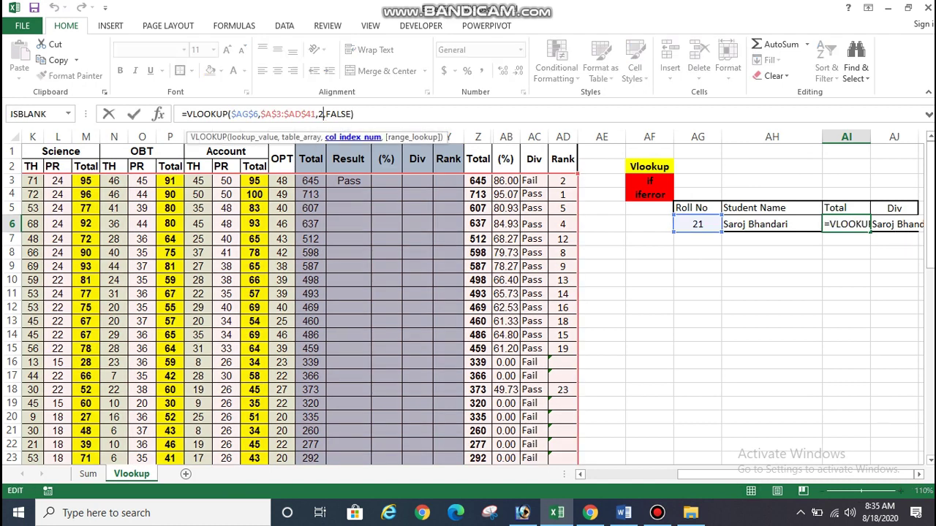
key("Escape")
left_click(846, 208)
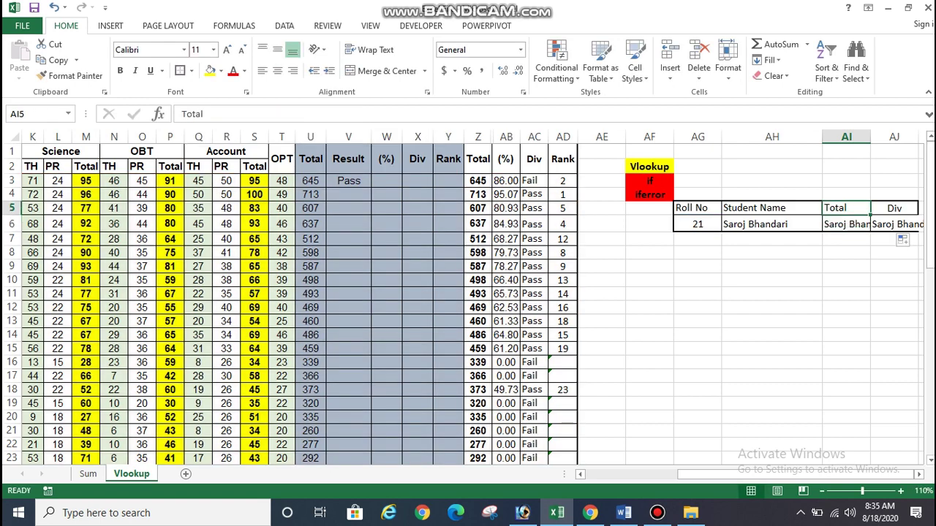
left_click_drag(797, 474, 707, 473)
left_click(320, 224)
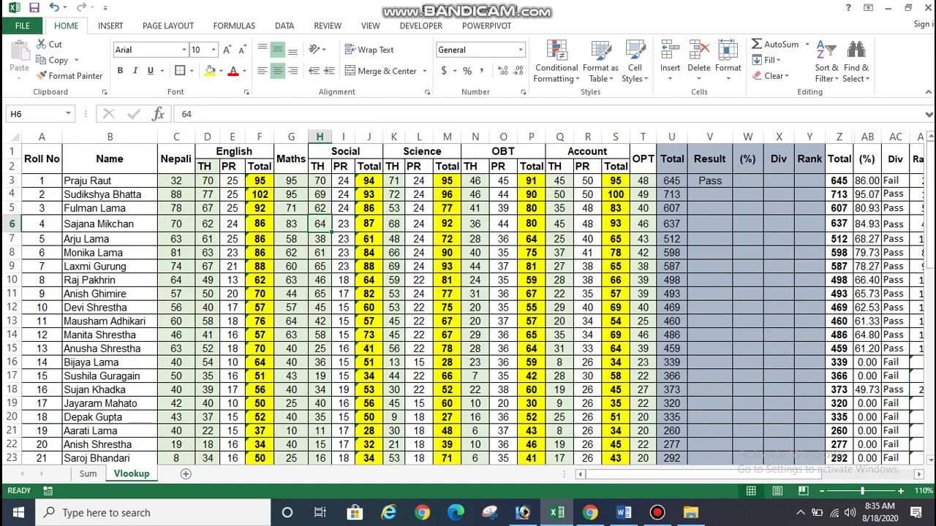
left_click(42, 137)
left_click(110, 137)
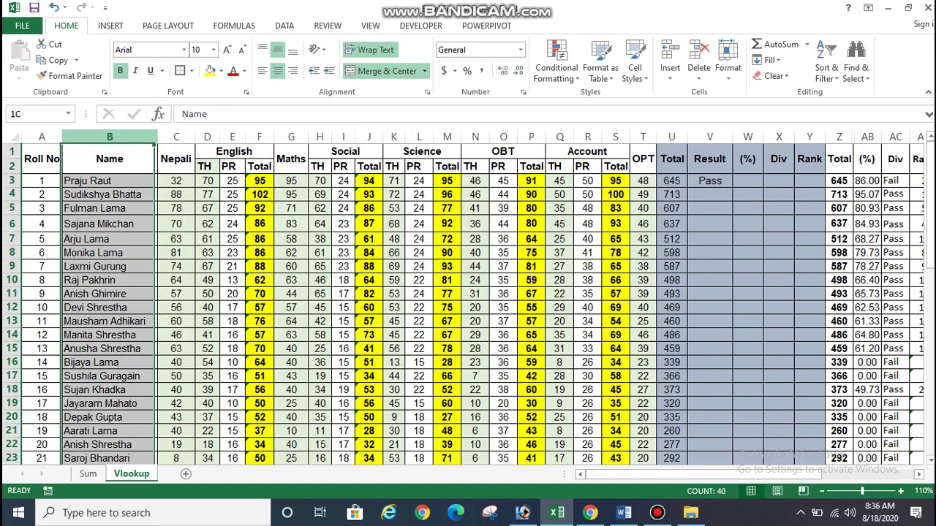
left_click(206, 136)
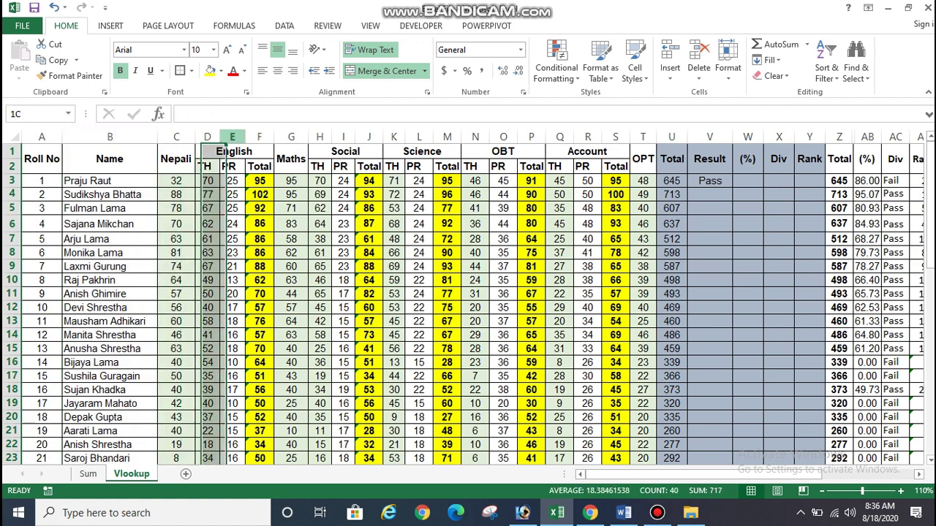
left_click(232, 137)
left_click(260, 137)
left_click(291, 137)
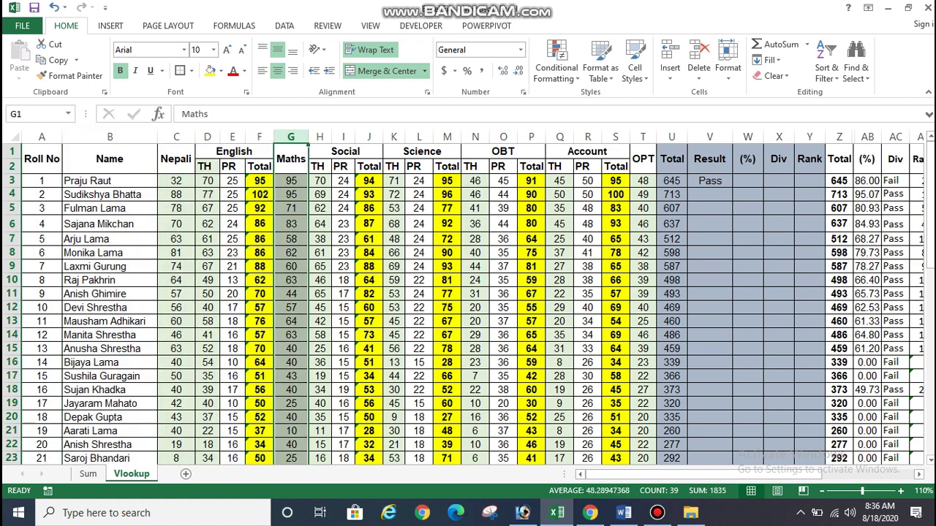
left_click(319, 137)
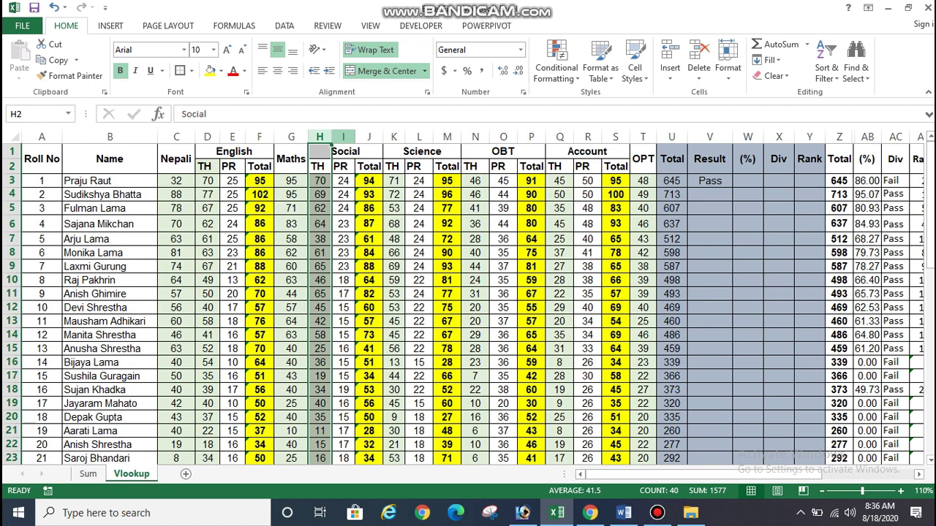
left_click(343, 136)
left_click(369, 136)
left_click(393, 137)
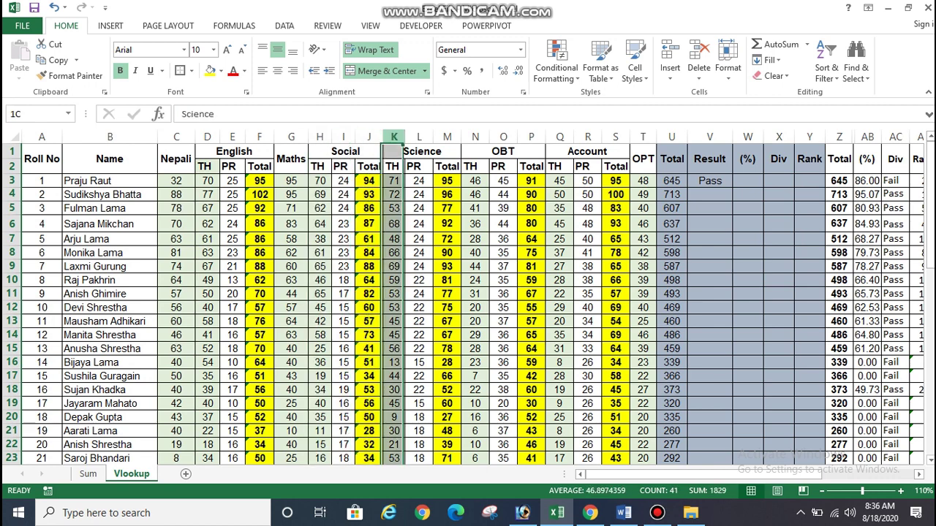
left_click(419, 137)
left_click(446, 137)
left_click(475, 137)
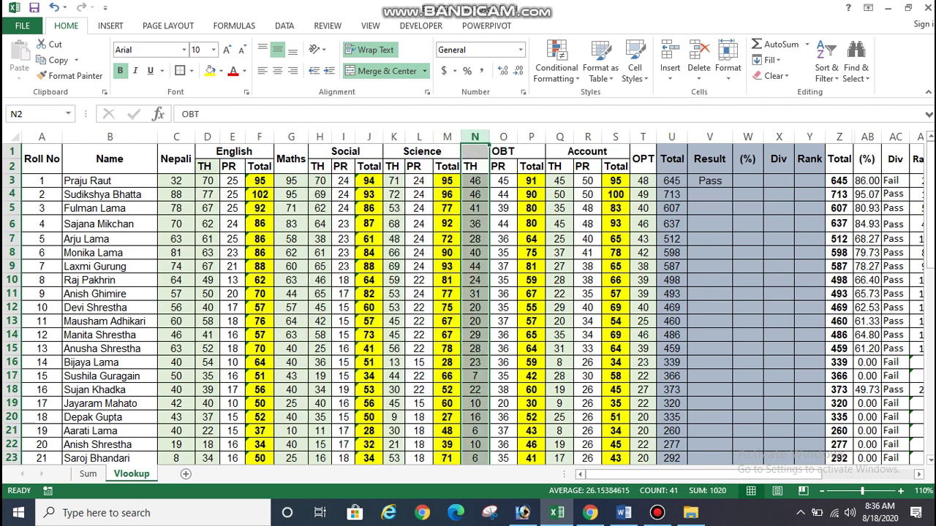
left_click(503, 137)
left_click(532, 137)
left_click(559, 137)
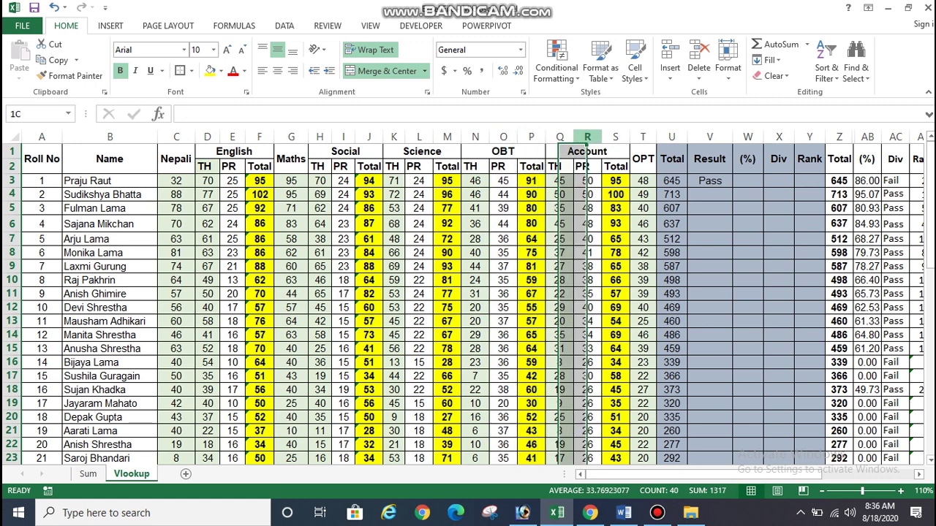
left_click(588, 136)
left_click(615, 137)
left_click(643, 137)
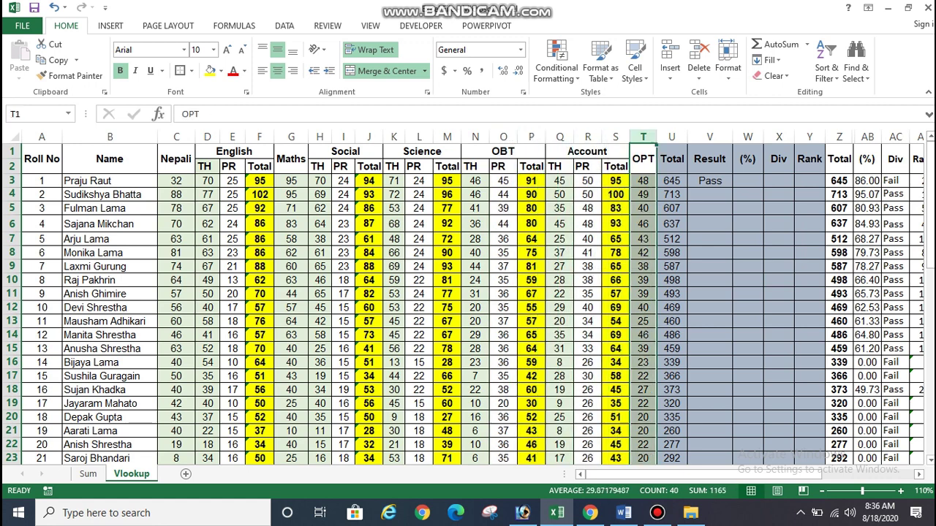
left_click(672, 137)
left_click(710, 136)
left_click(748, 137)
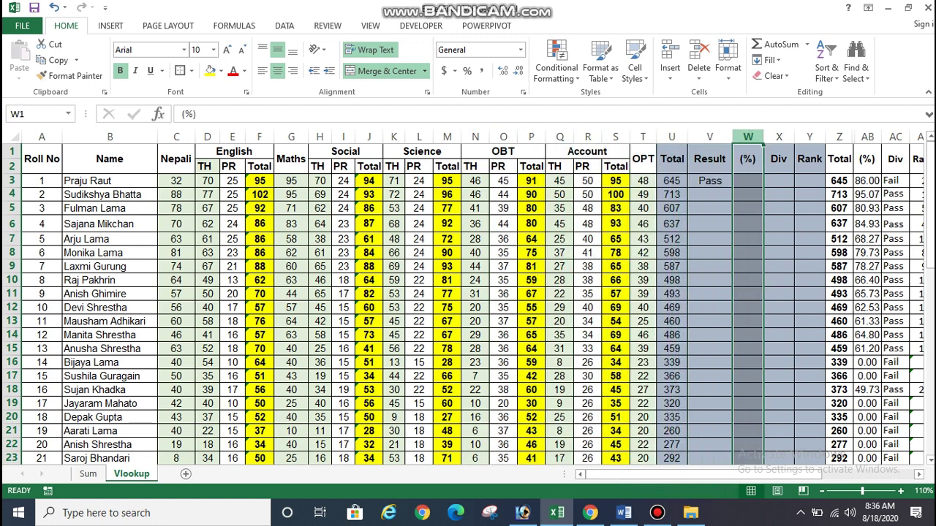
left_click(779, 137)
left_click(809, 137)
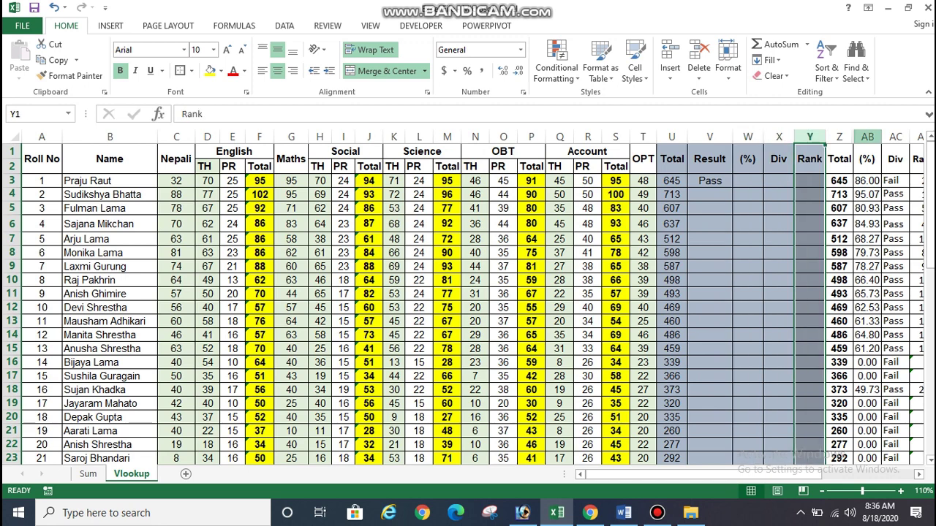
left_click(840, 136)
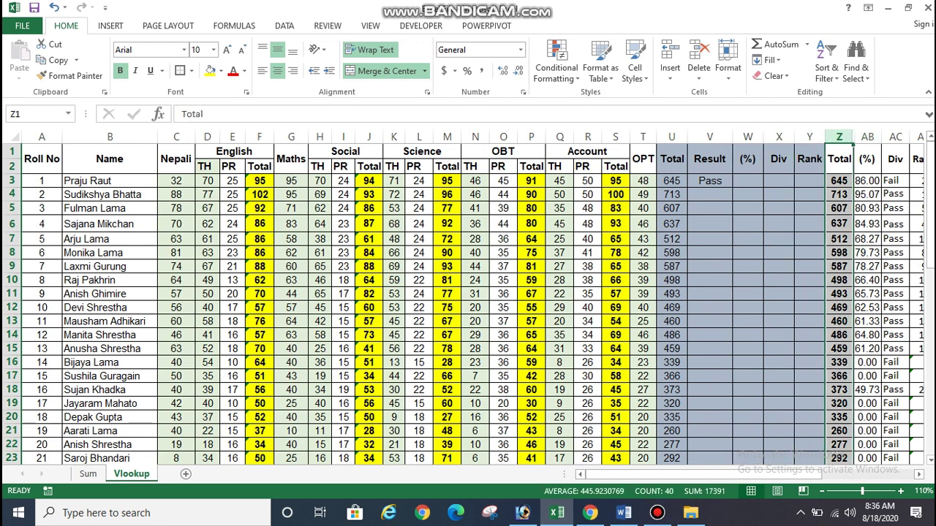
scroll(468, 300, "right", 5)
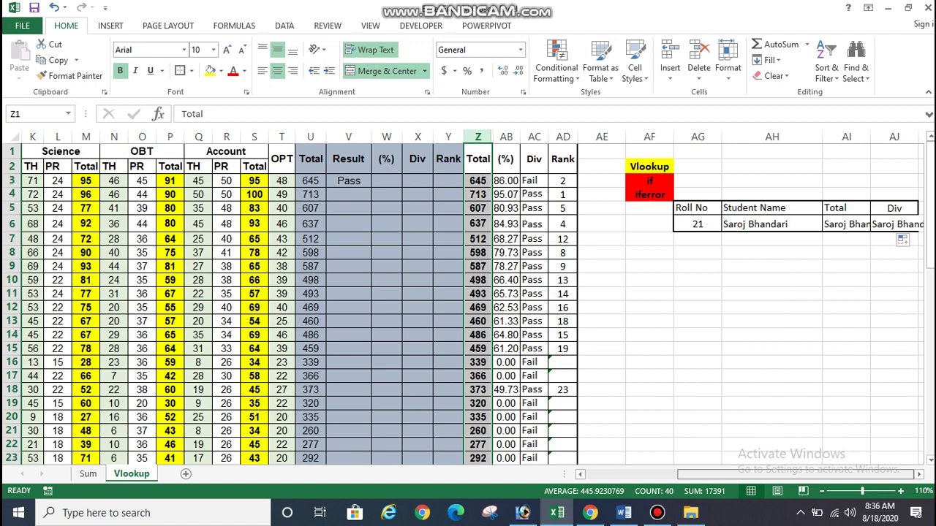
- Change the Total formula's column index to 26 and centre the 292 result
left_click(846, 224)
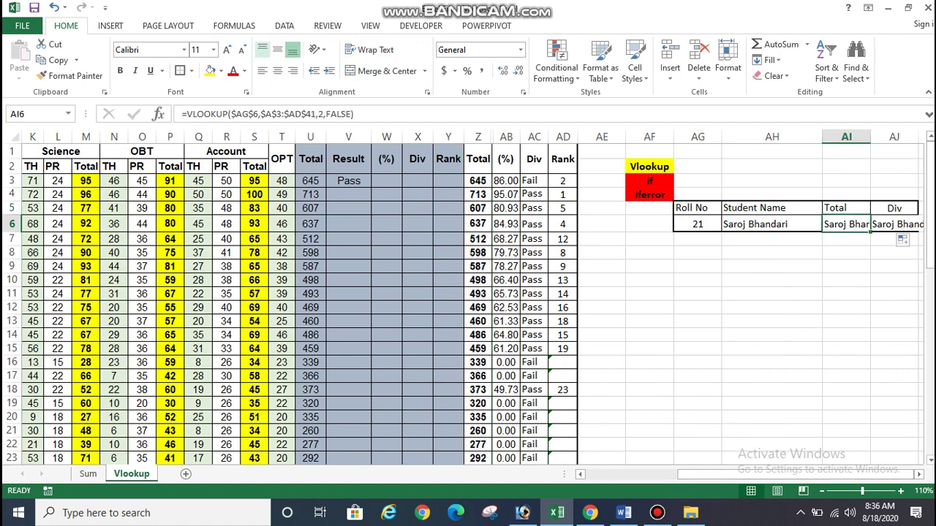
left_click(314, 114)
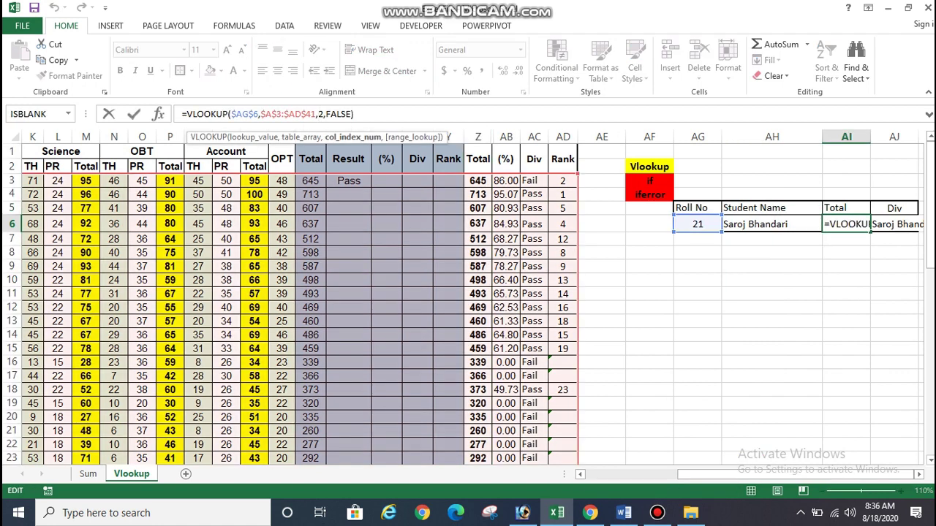
type("6")
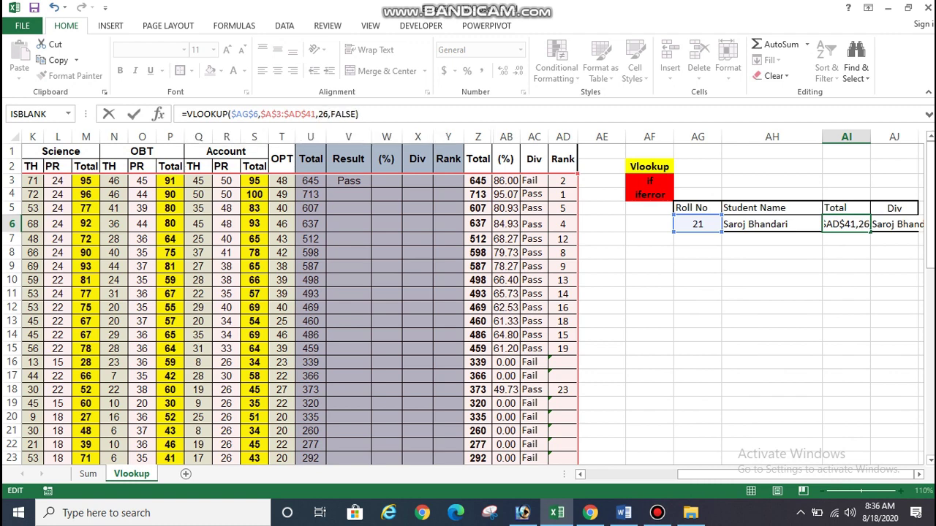
key("Return")
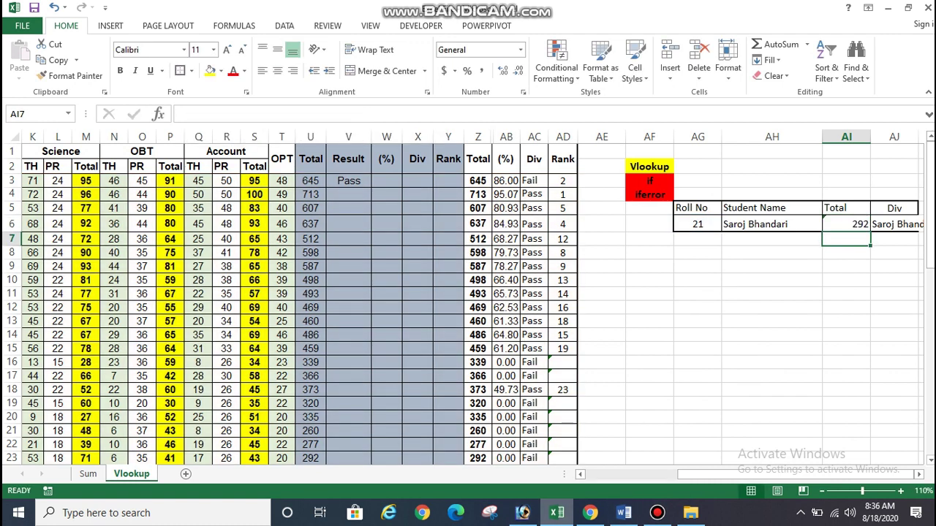
left_click(846, 224)
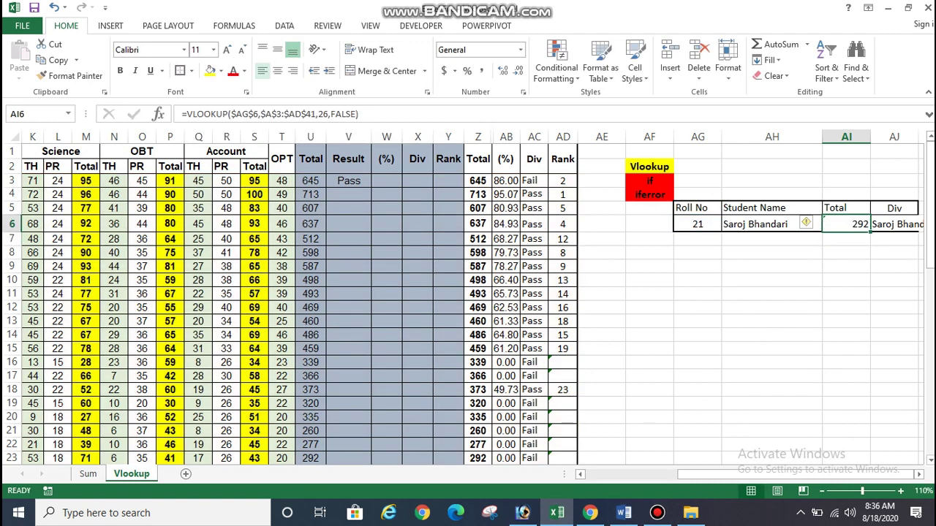
left_click(278, 70)
left_click(278, 49)
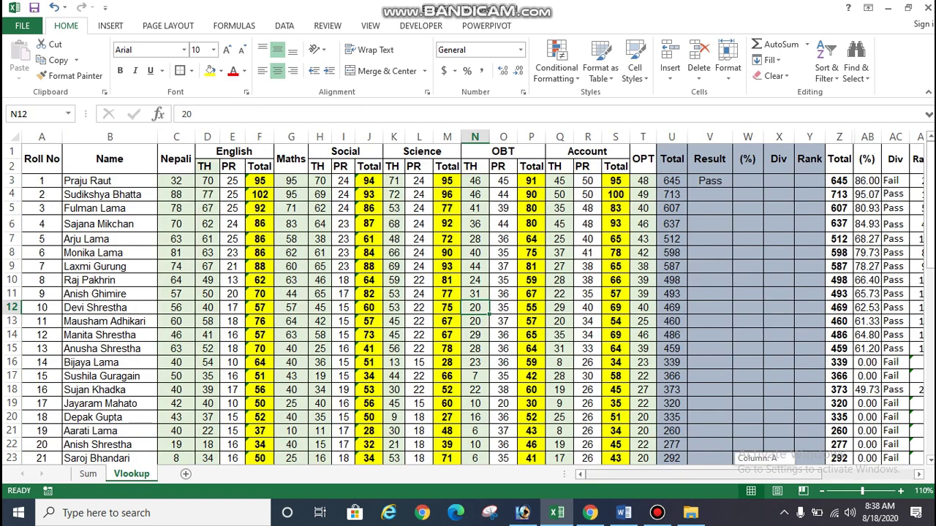
- Copy the Total formula from AI6 into the Div cell AJ6
left_click_drag(732, 474, 783, 474)
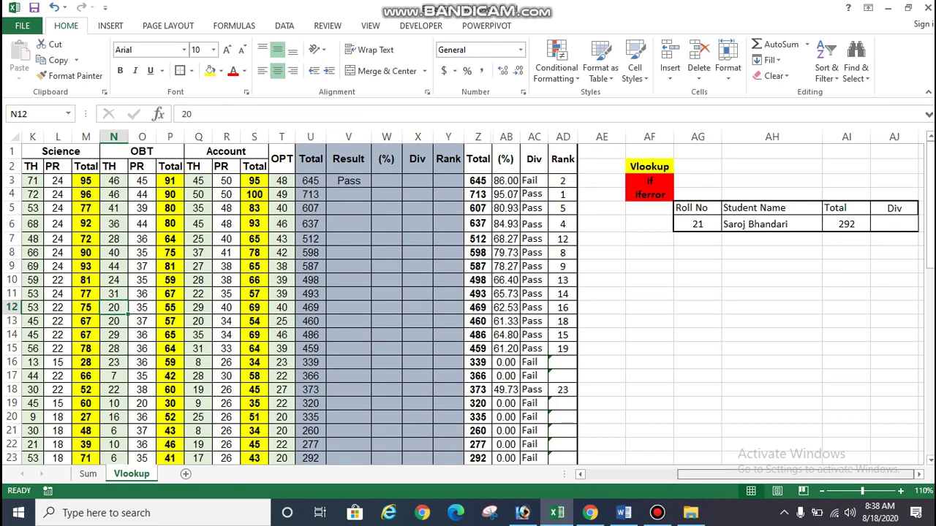
left_click(893, 224)
left_click(846, 224)
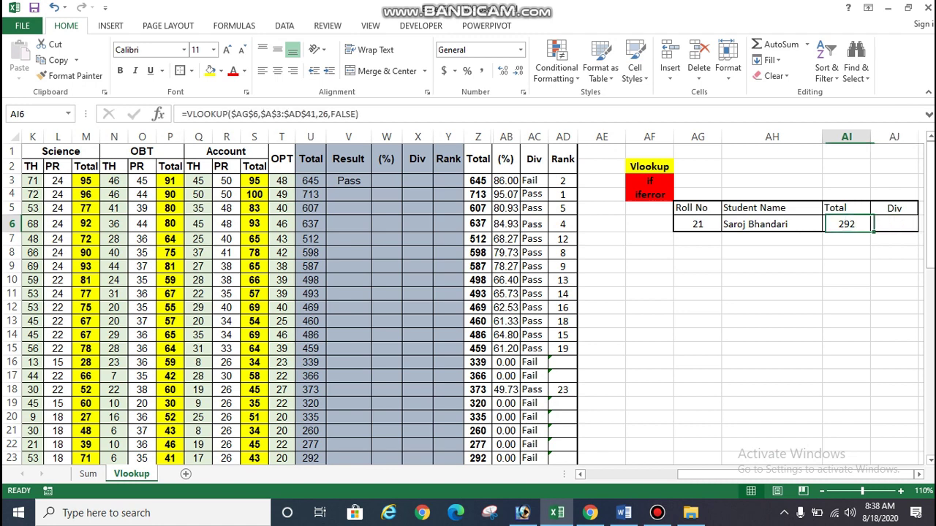
left_click_drag(873, 231, 914, 227)
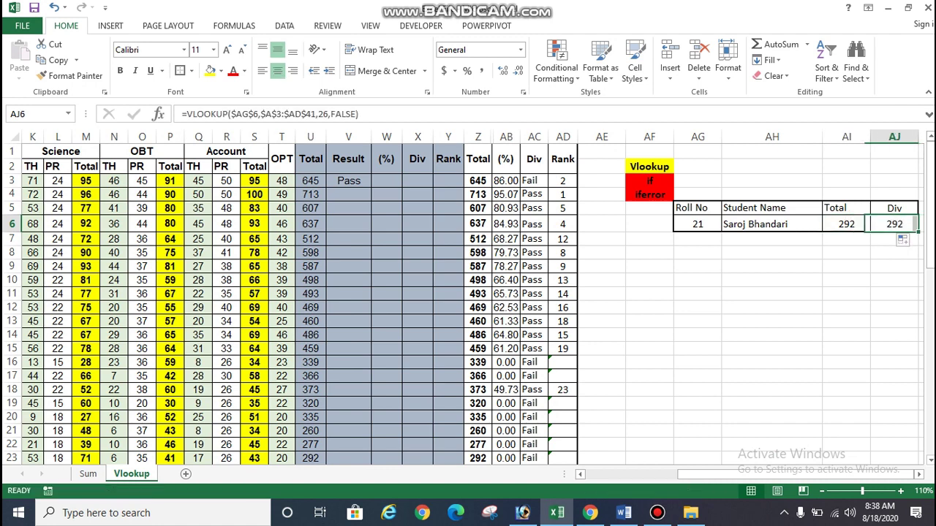
left_click(331, 114)
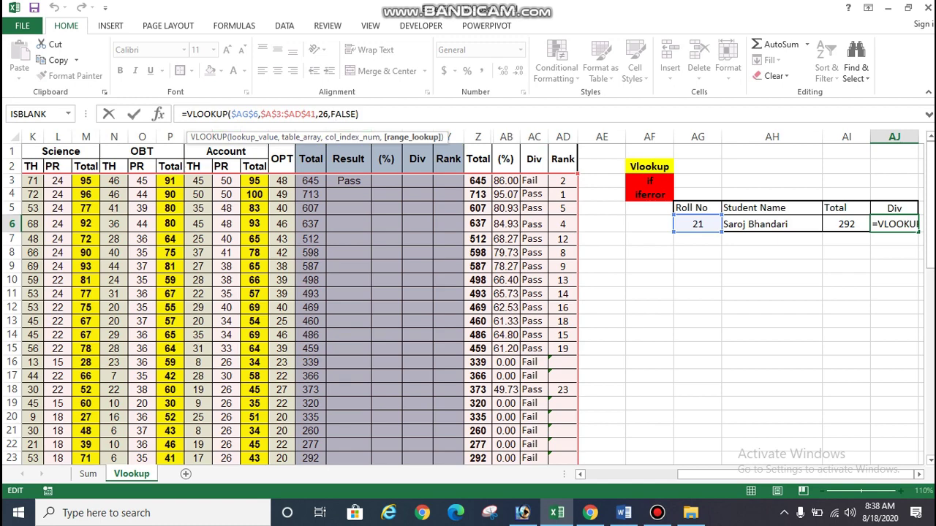
key("Escape")
- Count the marks table columns across row 3 from Roll No to Div, reaching 29
scroll(468, 293, "left", 5)
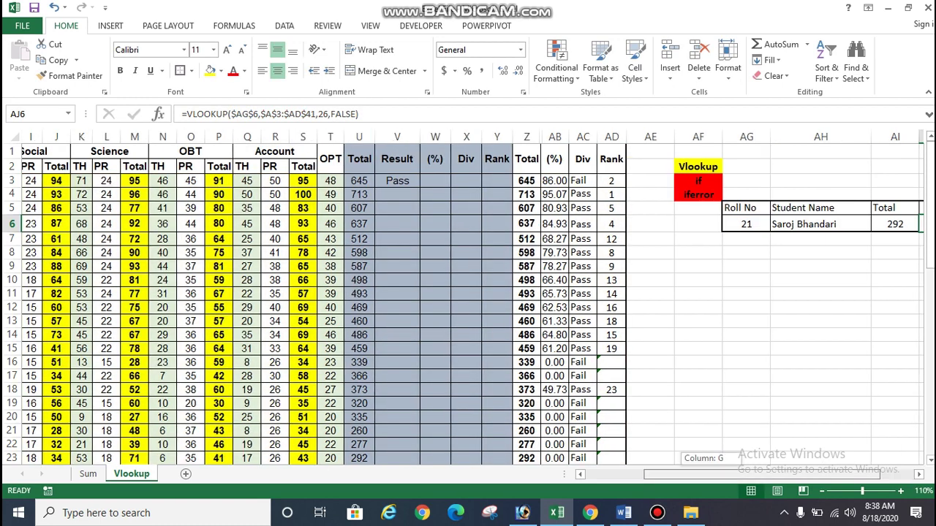
left_click(110, 136)
left_click(176, 137)
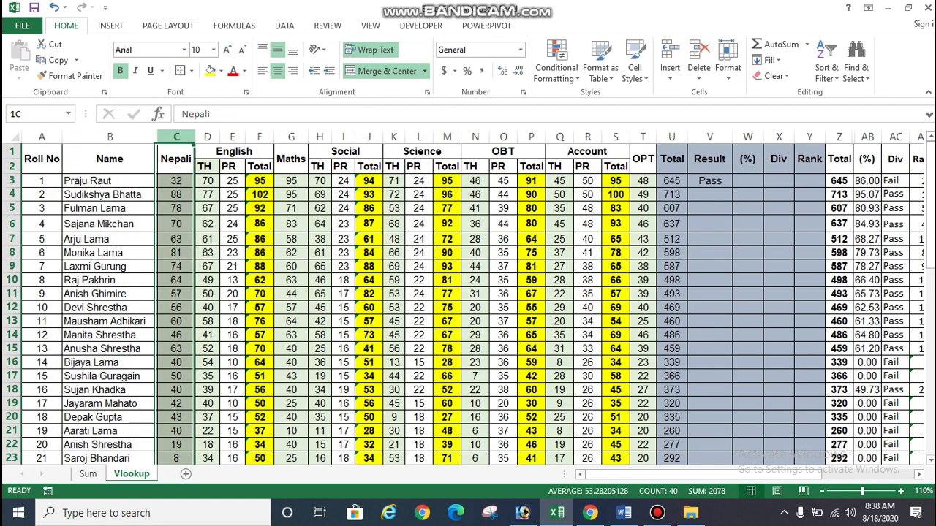
left_click(207, 137)
mouse_move(42, 181)
left_mouse_down()
mouse_move(895, 180)
mouse_move(769, 187)
left_mouse_up()
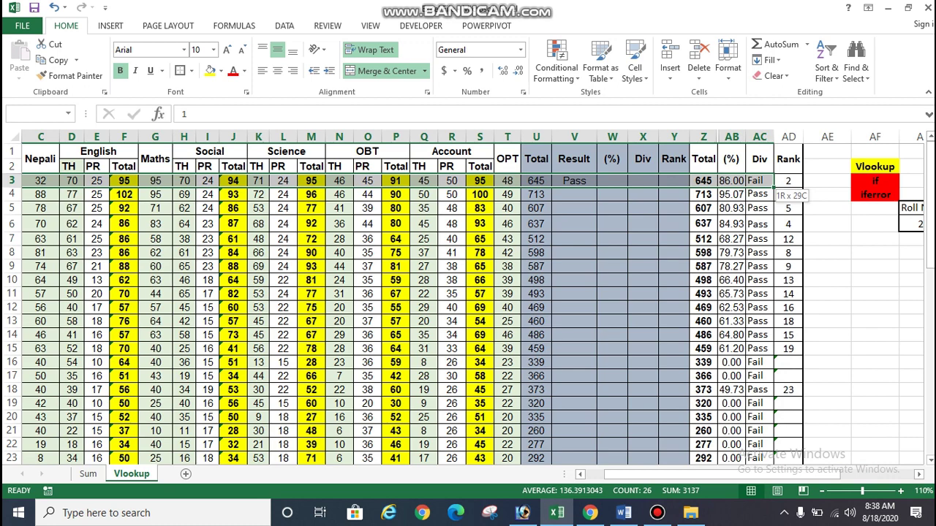
left_click_drag(774, 188, 775, 189)
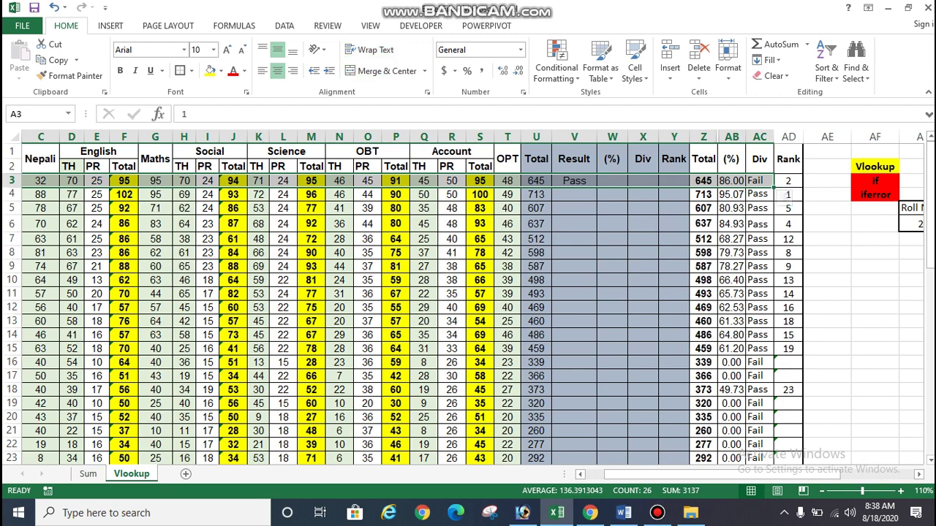
- Change the Div formula's column index from 26 to 29 so it returns Fail
scroll(785, 195, "right", 3)
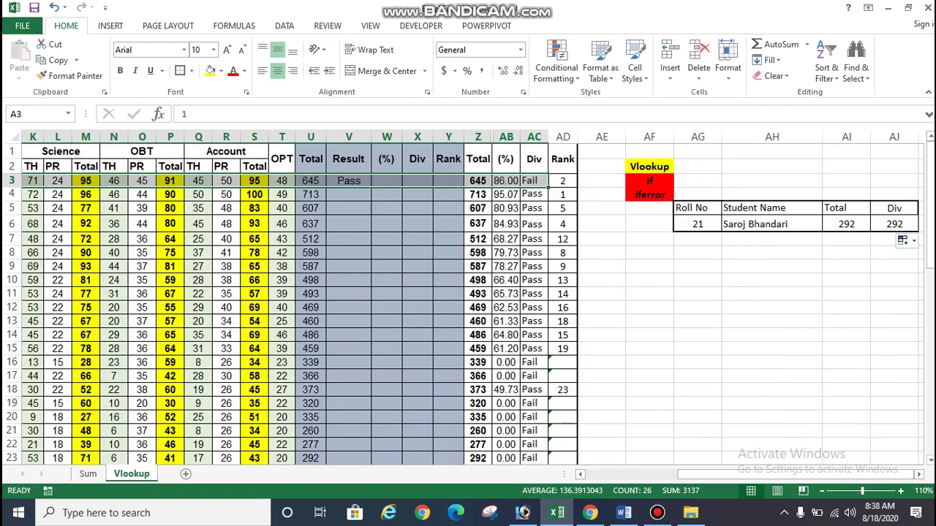
left_click(894, 224)
key("F2")
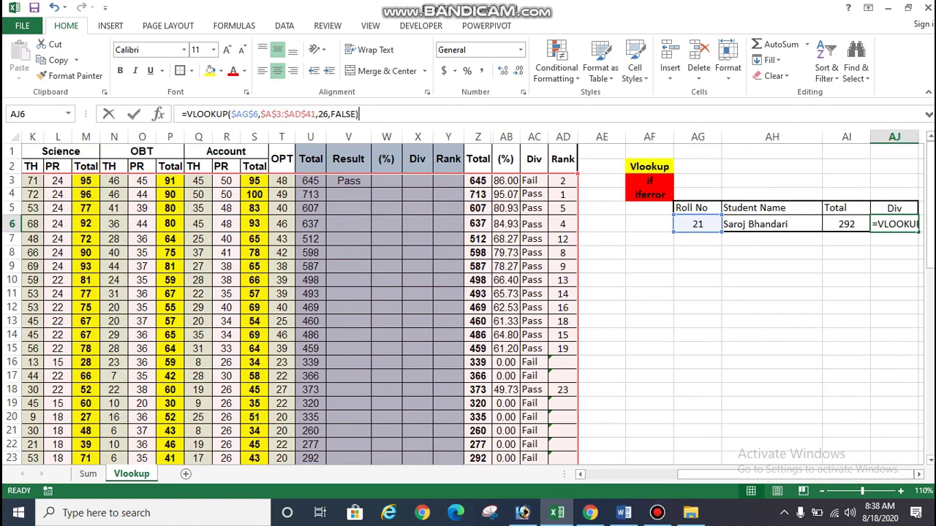
left_click(329, 114)
key("BackSpace")
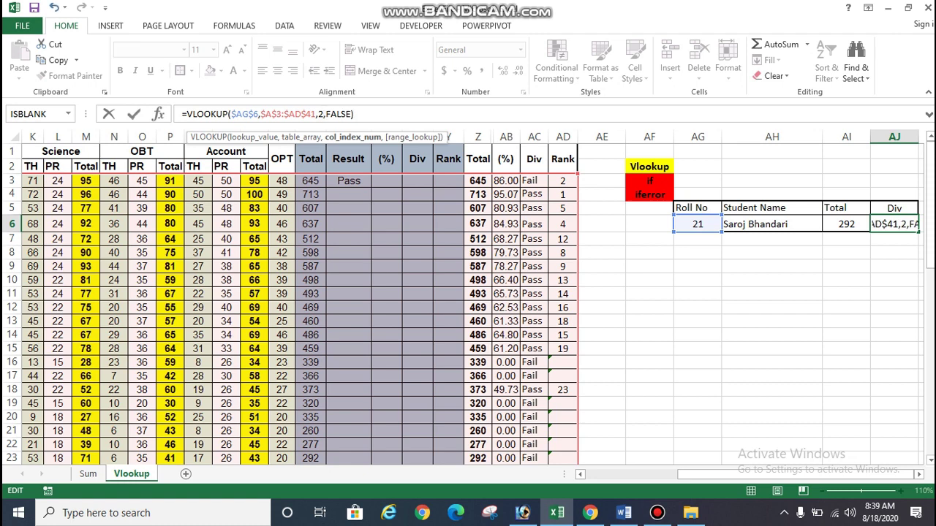
key("BackSpace")
type("29")
key("Return")
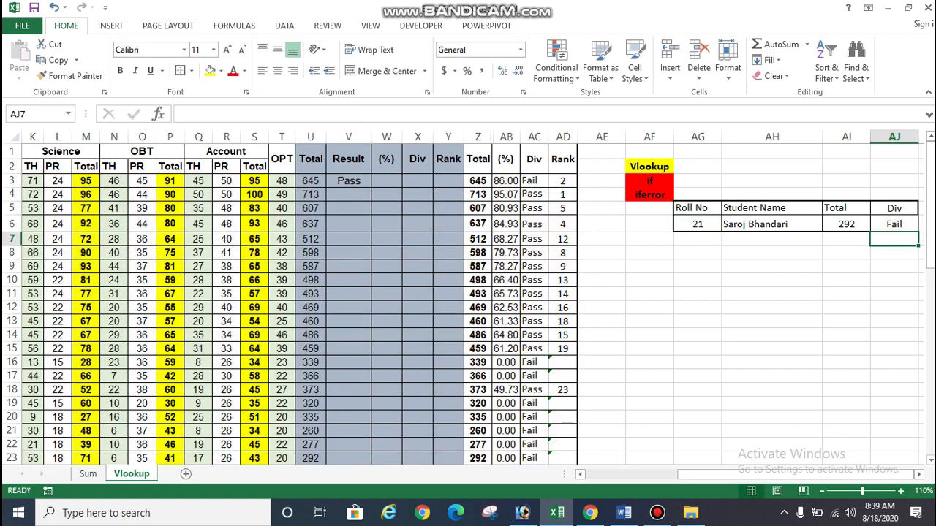
left_click(895, 224)
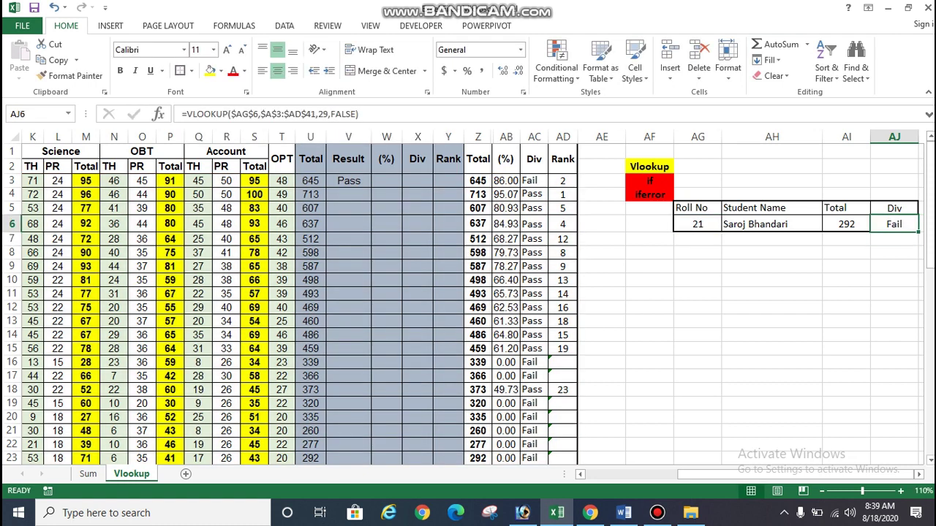
scroll(468, 297, "up", 2, "ctrl")
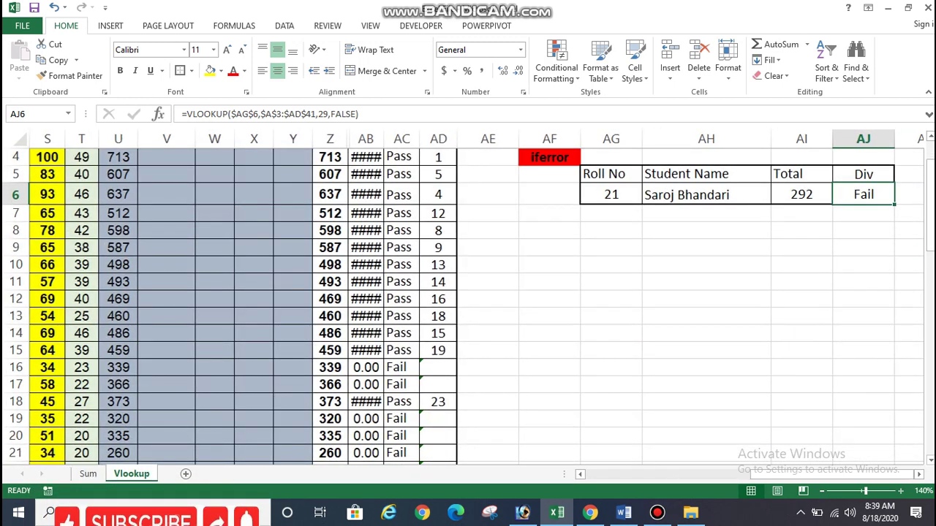
- Open AH6's VLOOKUP formula and select its table range argument
left_click(802, 282)
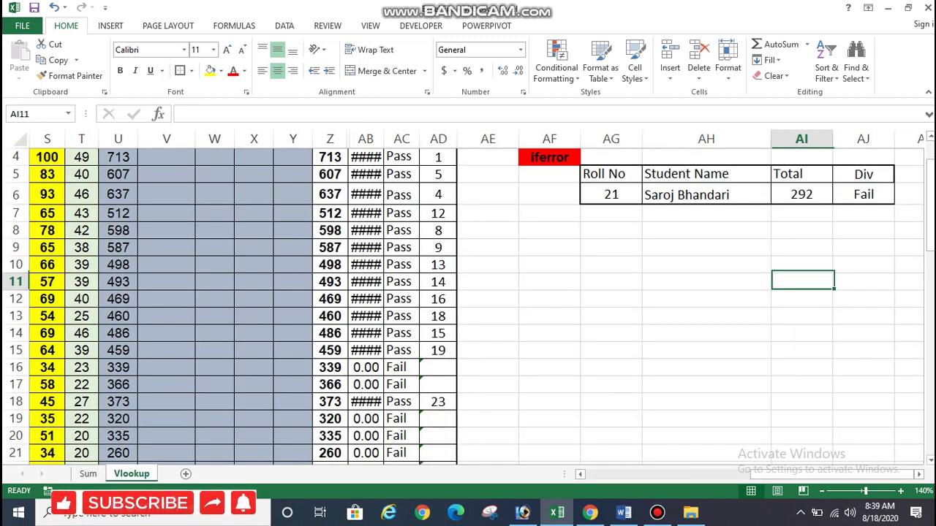
left_click(706, 194)
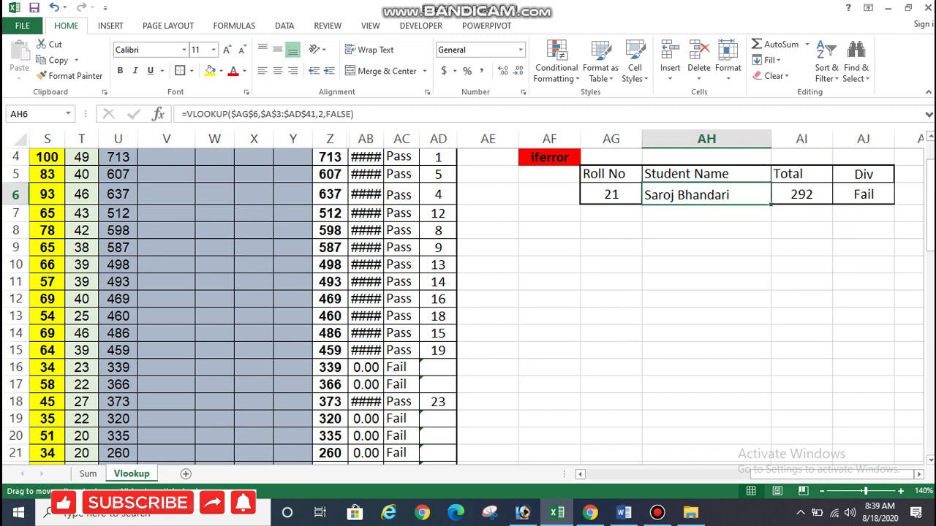
double_click(709, 195)
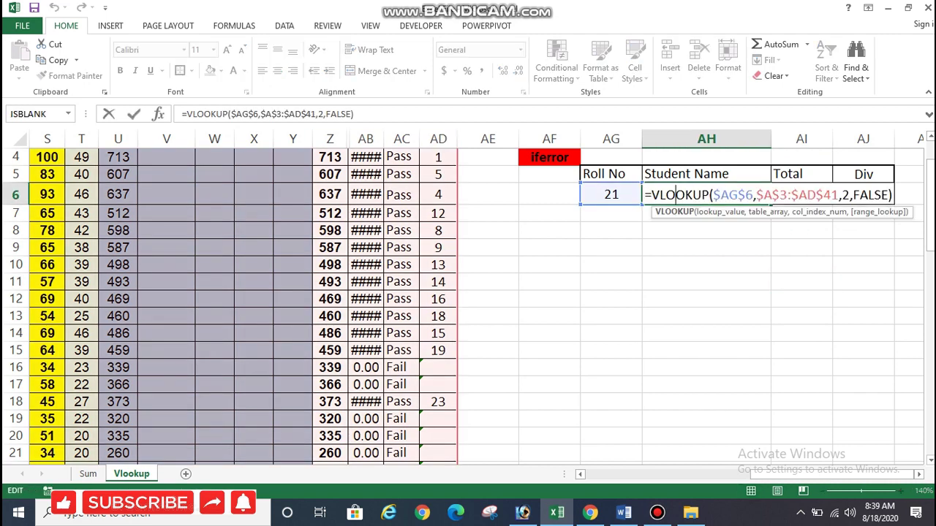
left_click_drag(652, 194, 754, 195)
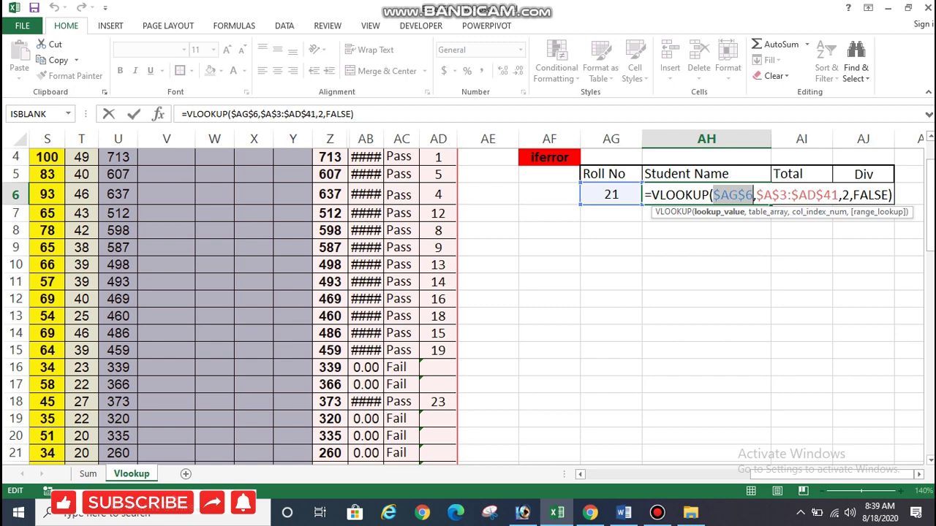
left_click_drag(756, 194, 838, 194)
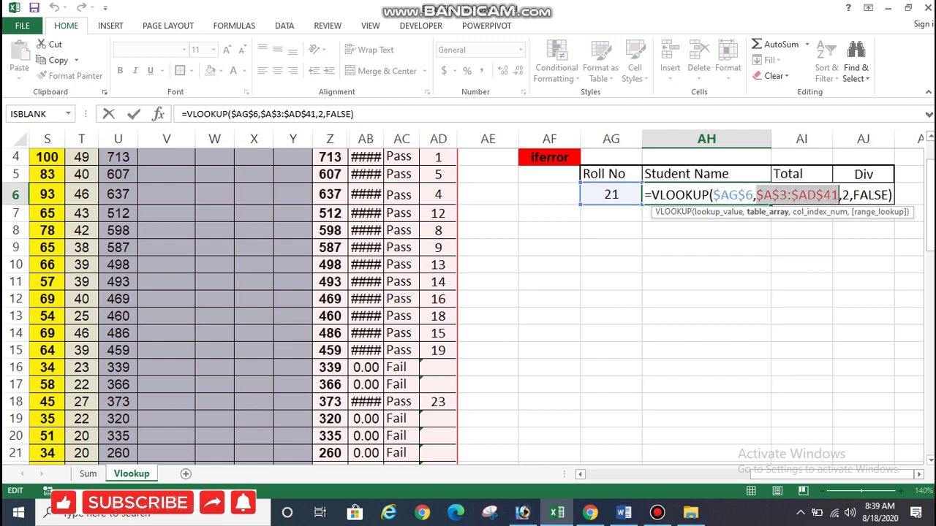
left_click_drag(832, 474, 797, 474)
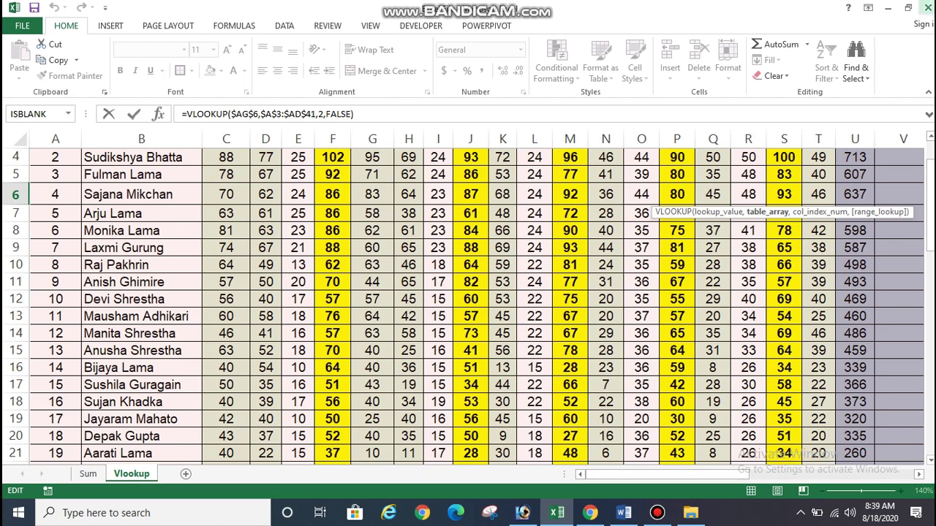
scroll(468, 299, "up", 1)
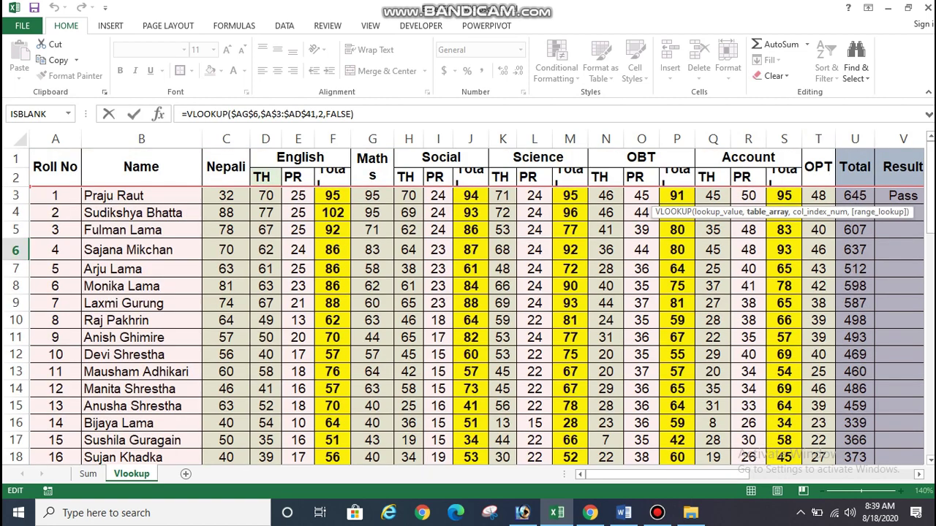
- Replace the table range with A3:AD41, keep column 2 and FALSE, and commit the formula
left_click_drag(55, 195, 851, 410)
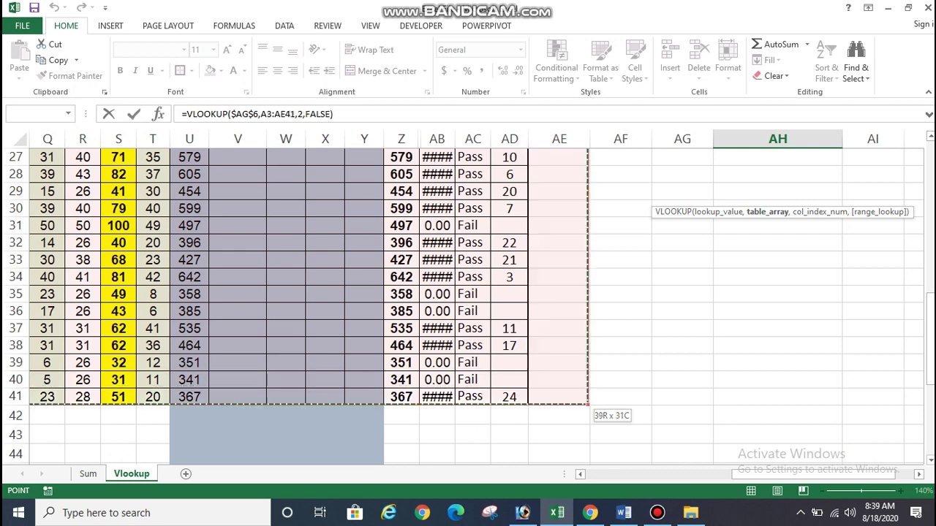
left_click_drag(898, 440, 528, 404)
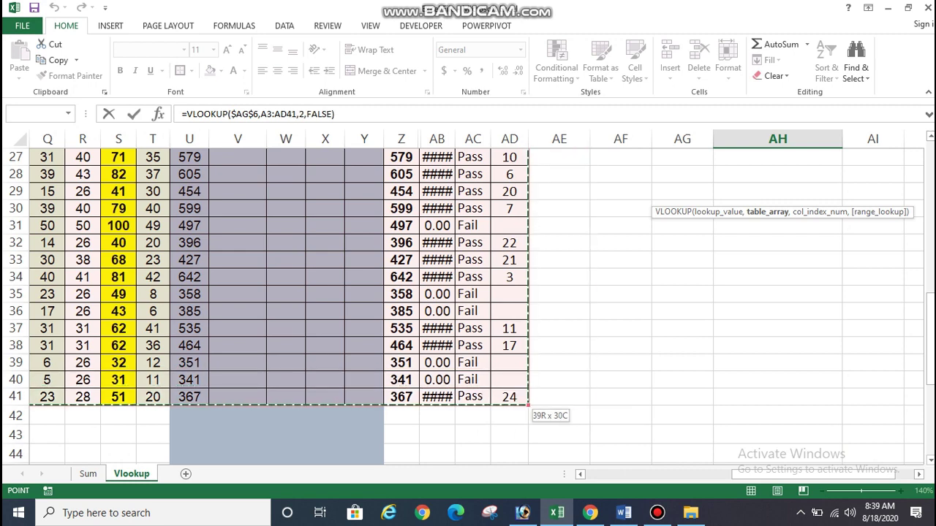
left_click_drag(931, 344, 930, 157)
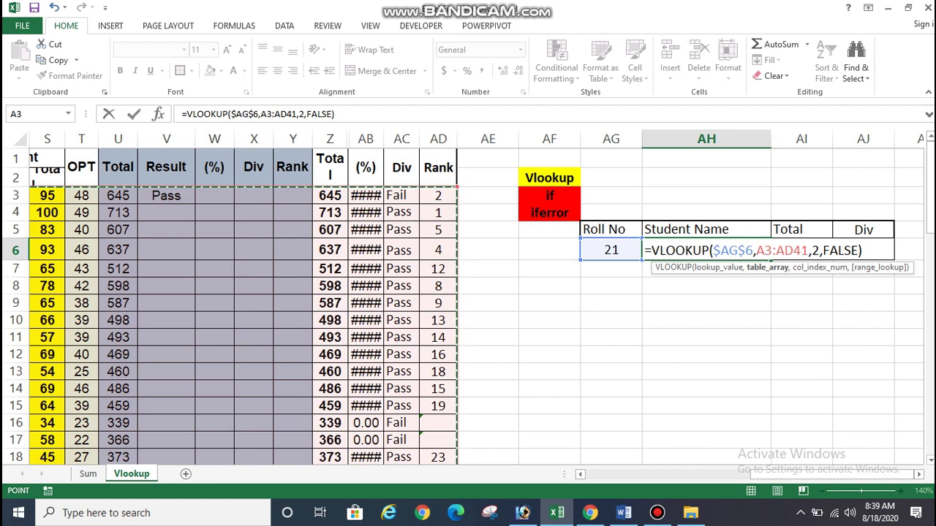
double_click(816, 250)
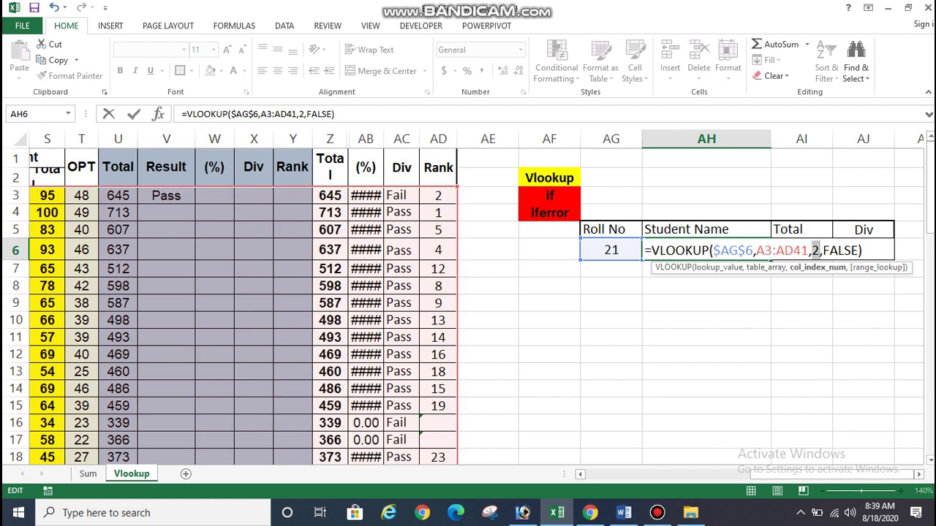
left_click_drag(823, 250, 860, 250)
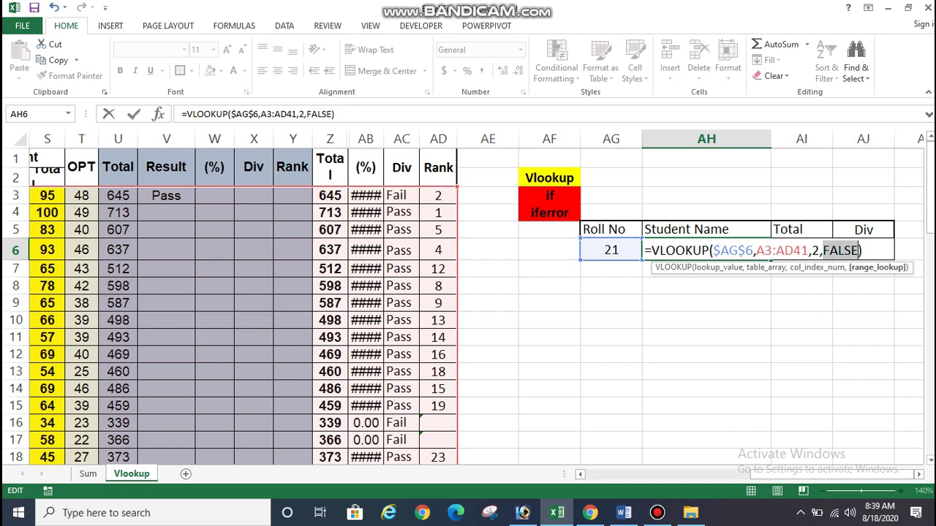
key("Return")
left_click(707, 320)
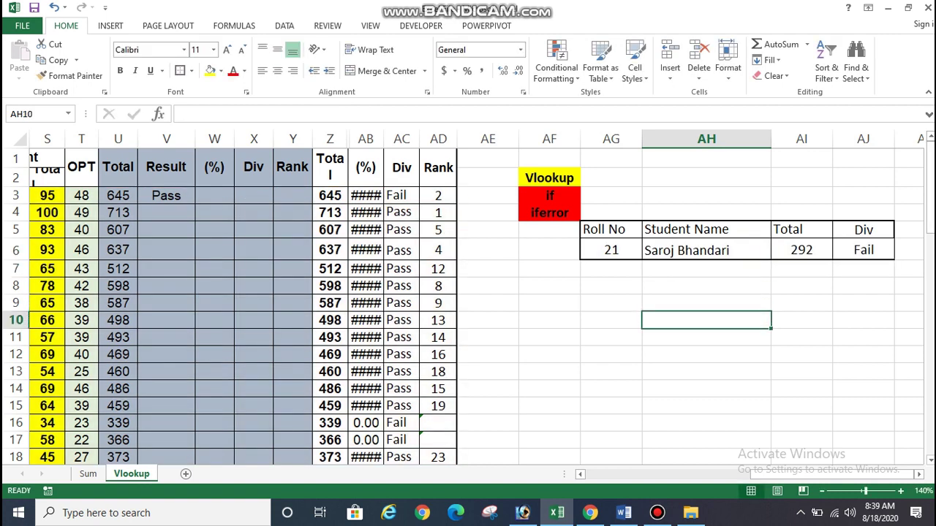
- Remove centring from AH6:AJ6 and left-align the name, total 292 and Fail results
left_click(706, 250)
left_click(706, 320)
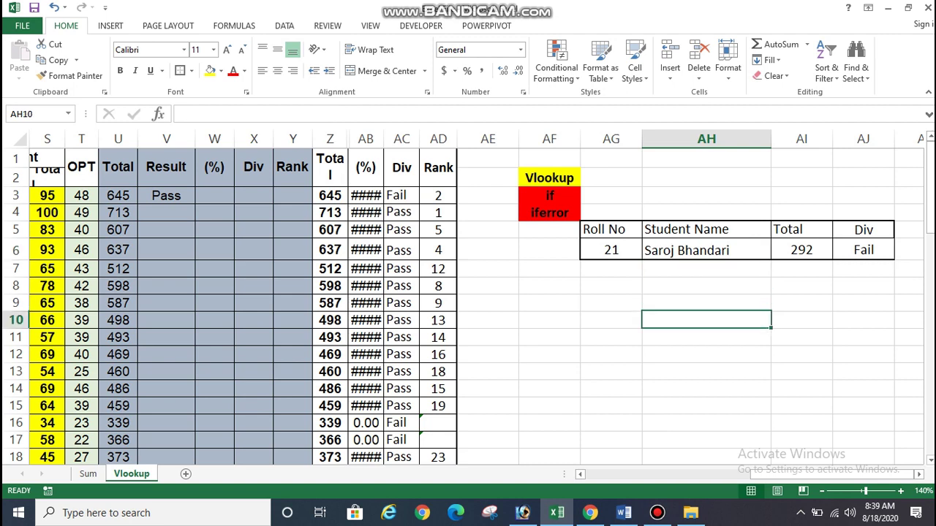
left_click(706, 250)
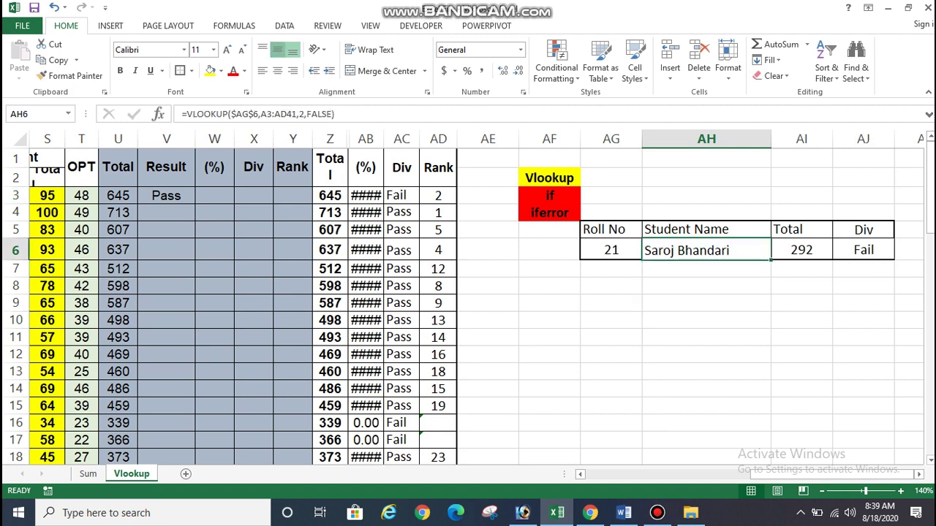
left_click(277, 70)
left_click(863, 266)
left_click(801, 250)
left_click_drag(707, 250, 864, 250)
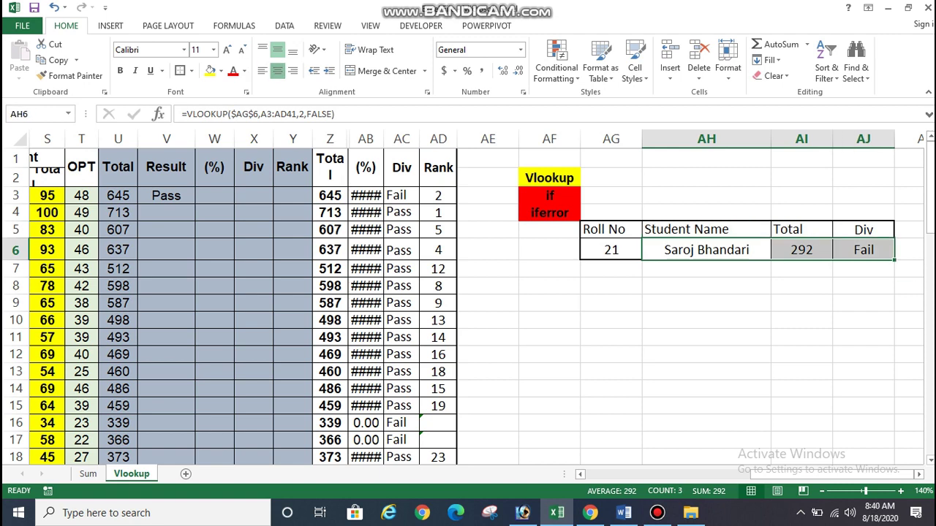
left_click(277, 70)
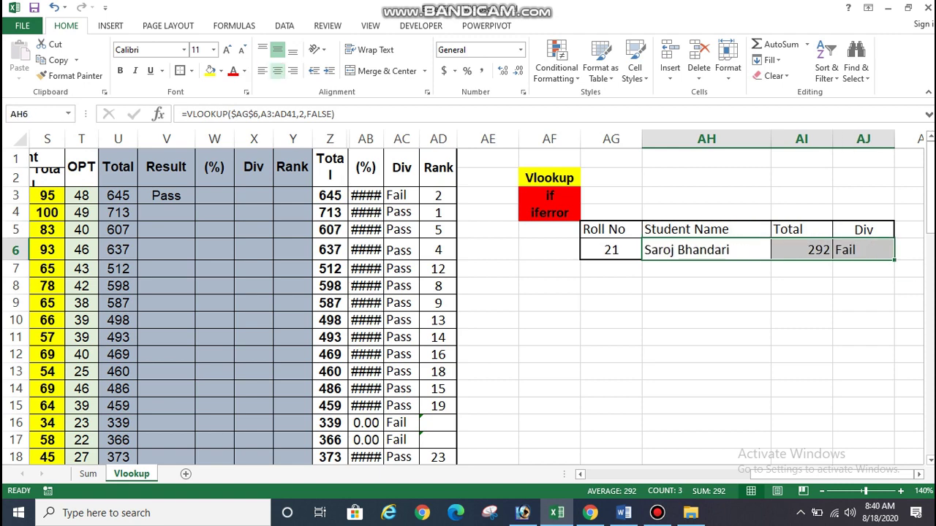
left_click(262, 71)
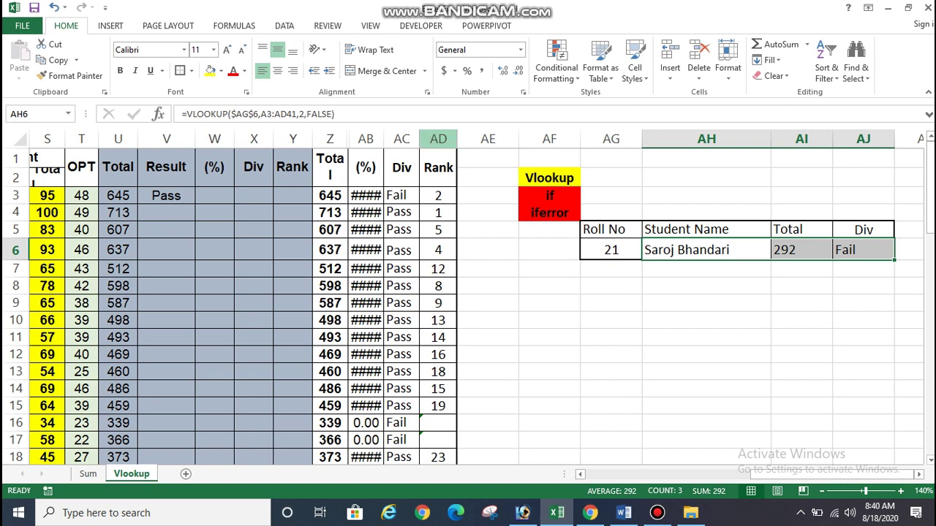
left_click(610, 320)
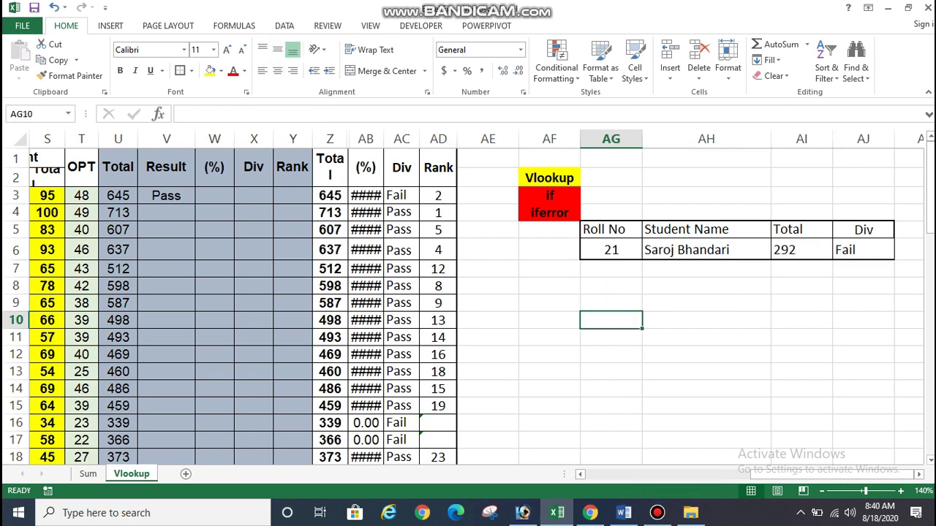
- Clear roll number 21 from AG6
left_click_drag(611, 249, 863, 250)
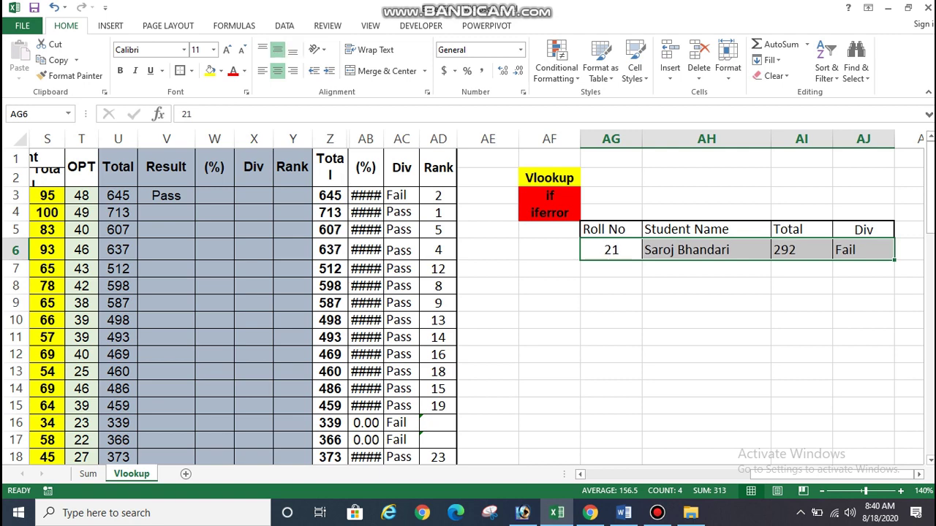
left_click(549, 285)
left_click(610, 250)
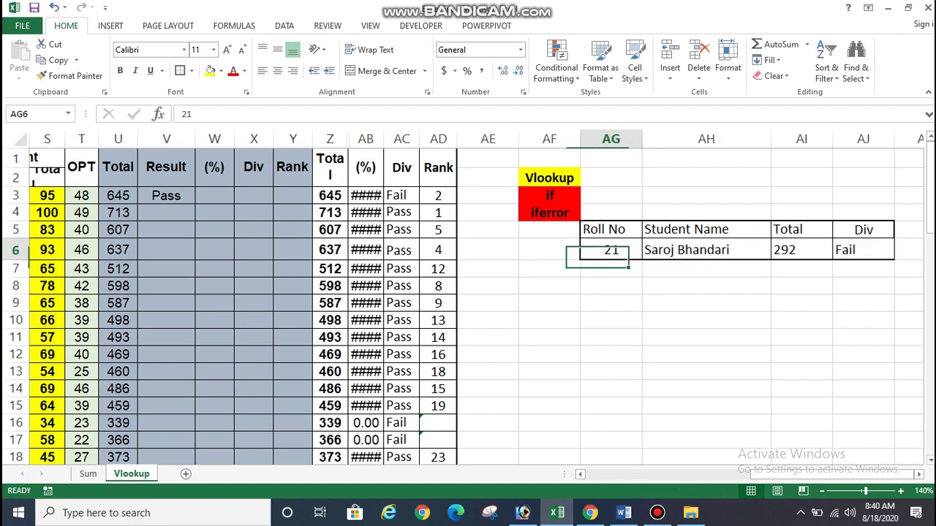
key("Delete")
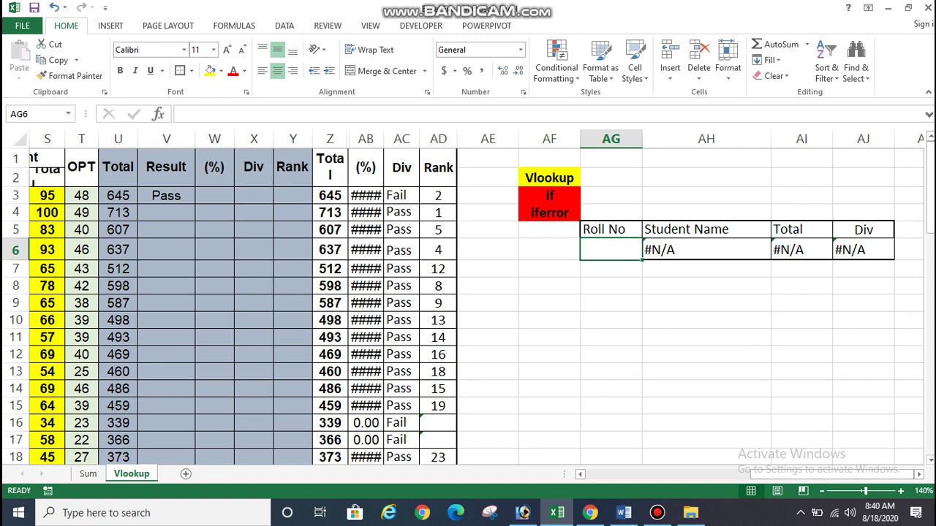
key("Right")
key("shift+Right")
key("shift+Right")
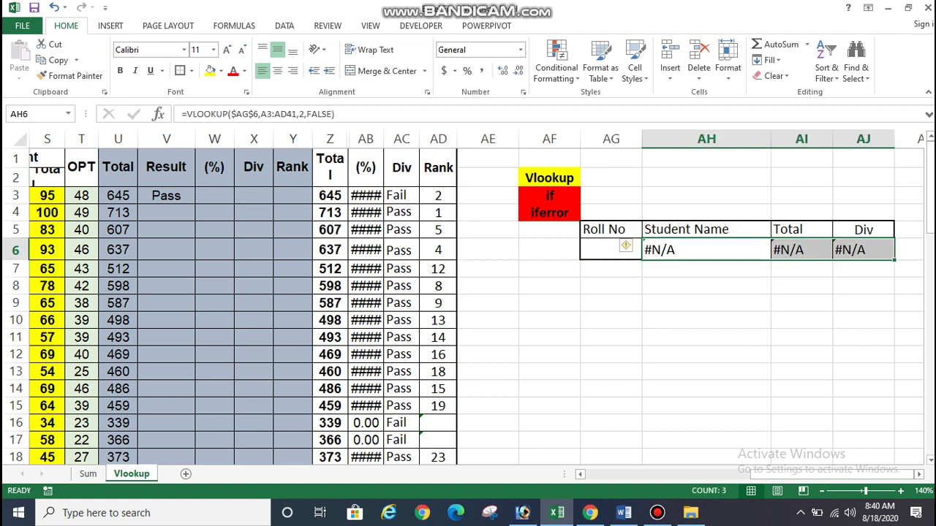
left_click(802, 319)
- Inspect the Student Name, Total and Div lookup results and AH6's error options
left_click(706, 249)
key("Right")
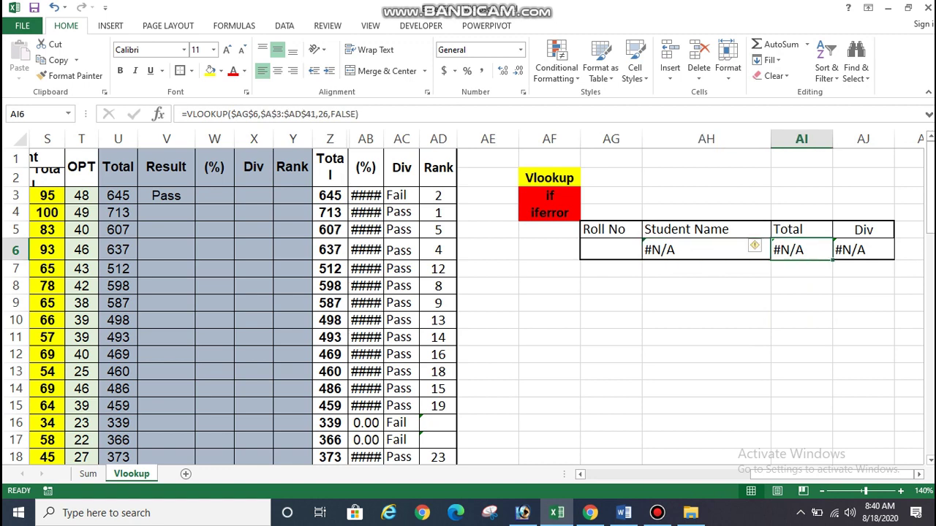
key("Right")
key("Left")
key("Left")
left_click(624, 244)
left_click(554, 249)
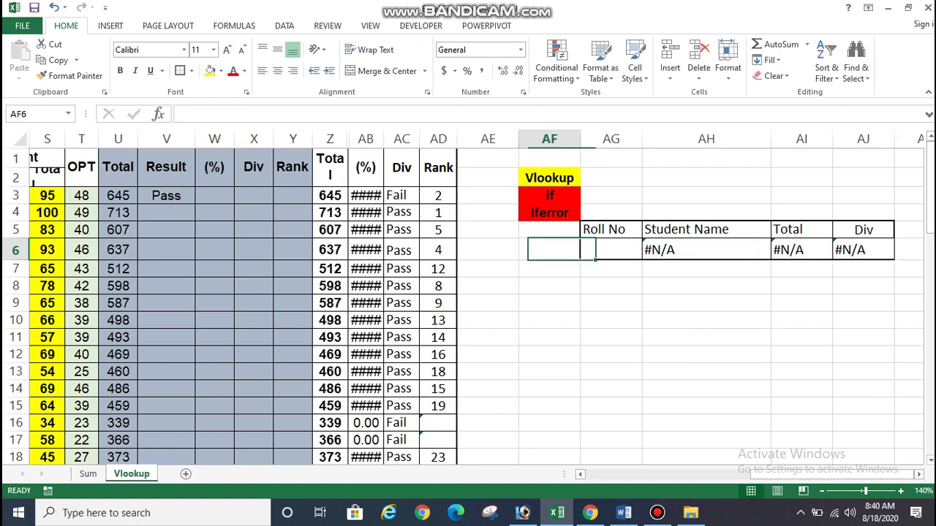
key("Right")
key("Right")
key("Right")
key("Right")
left_click(801, 354)
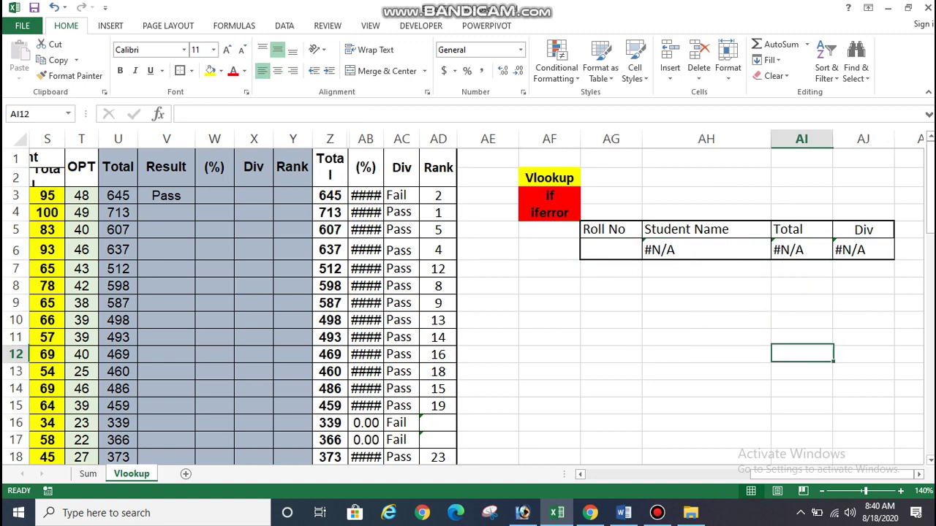
left_click(707, 249)
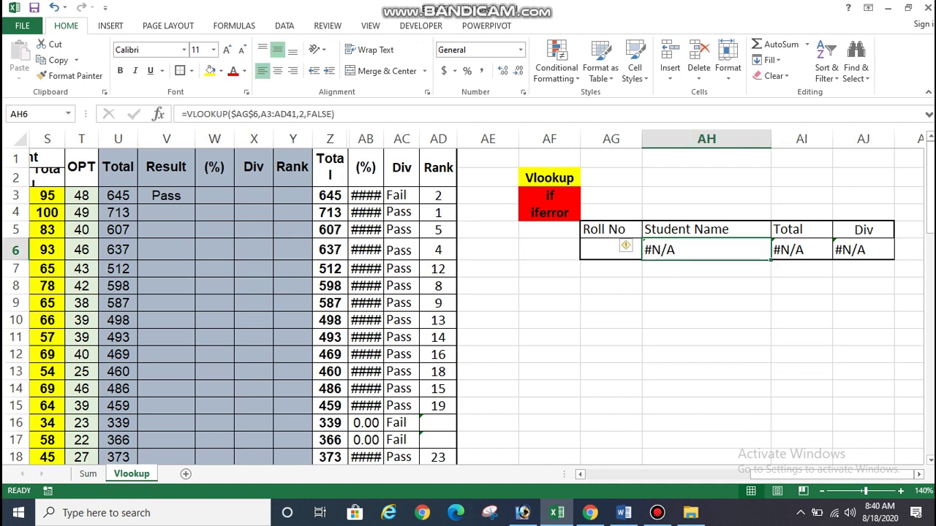
- Test the lookup with roll number 2 in AG6, then delete it
left_click(611, 249)
type("2")
key("Return")
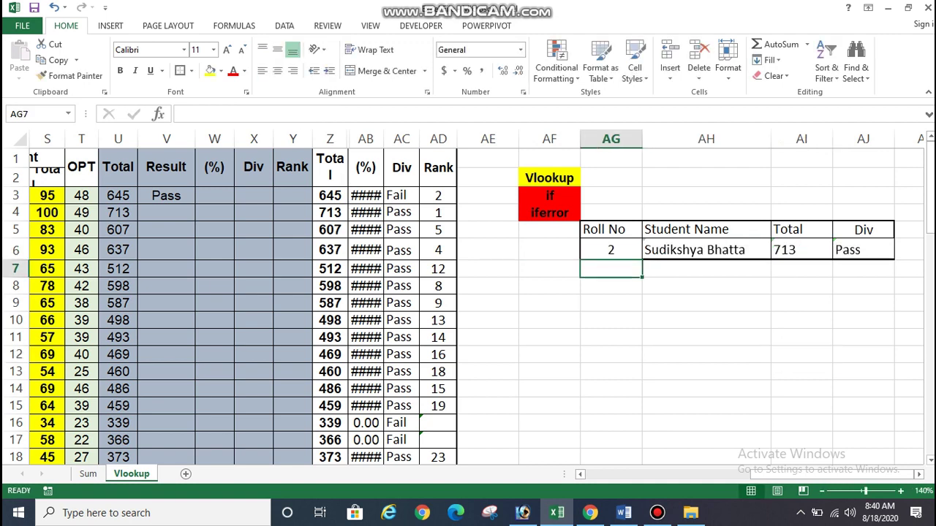
key("Page_Down")
left_click(611, 242)
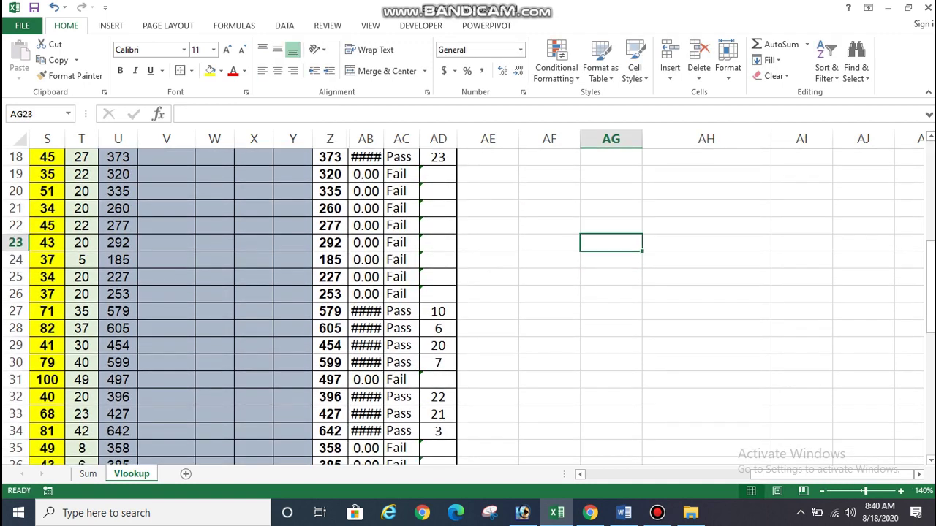
key("Page_Up")
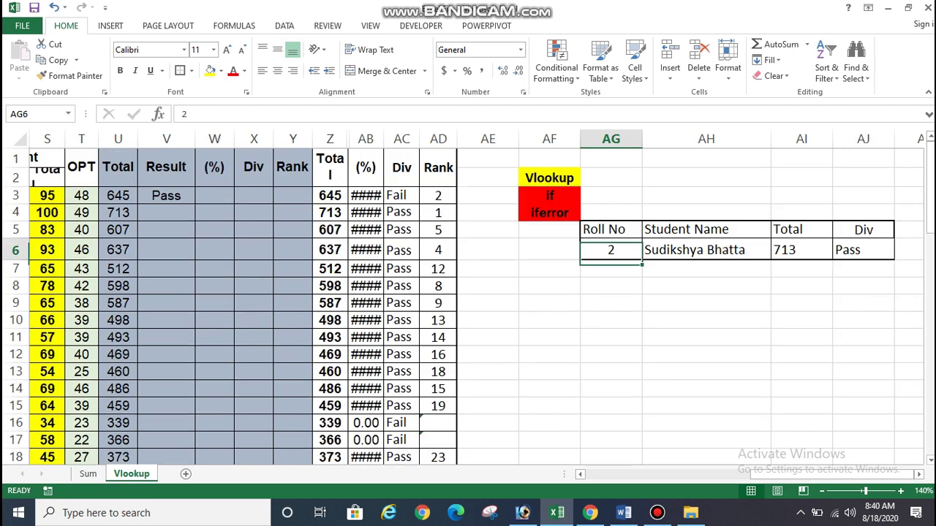
key("Delete")
- Check that Student Name, Total and Div now show #N/A
left_click(705, 249)
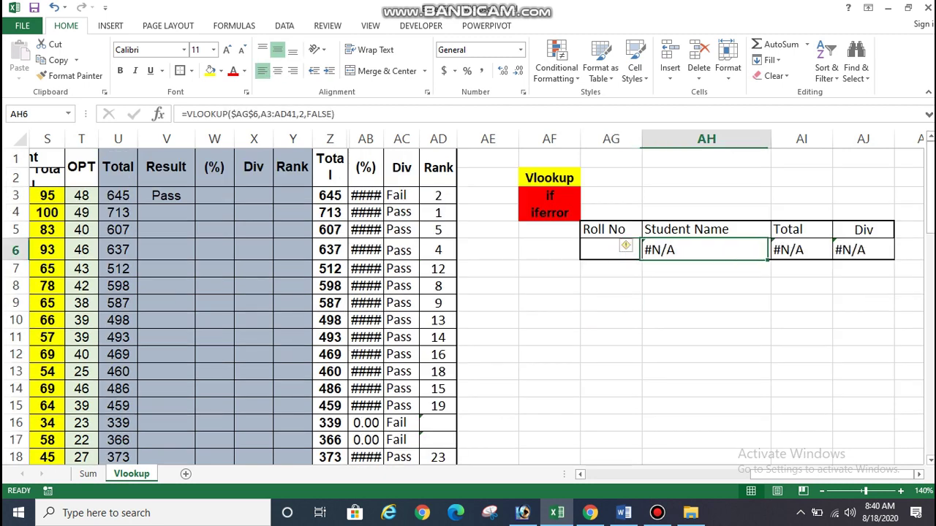
left_click(801, 249)
left_click(863, 250)
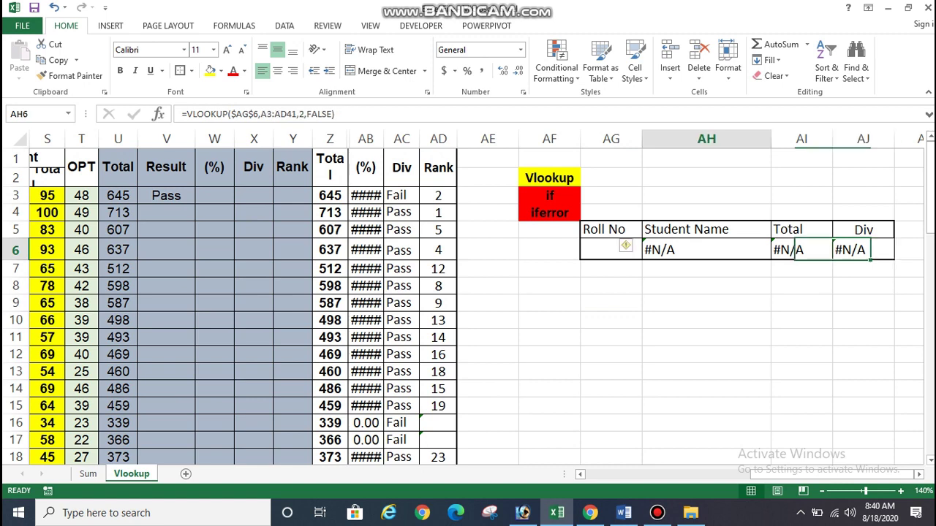
left_click(706, 250)
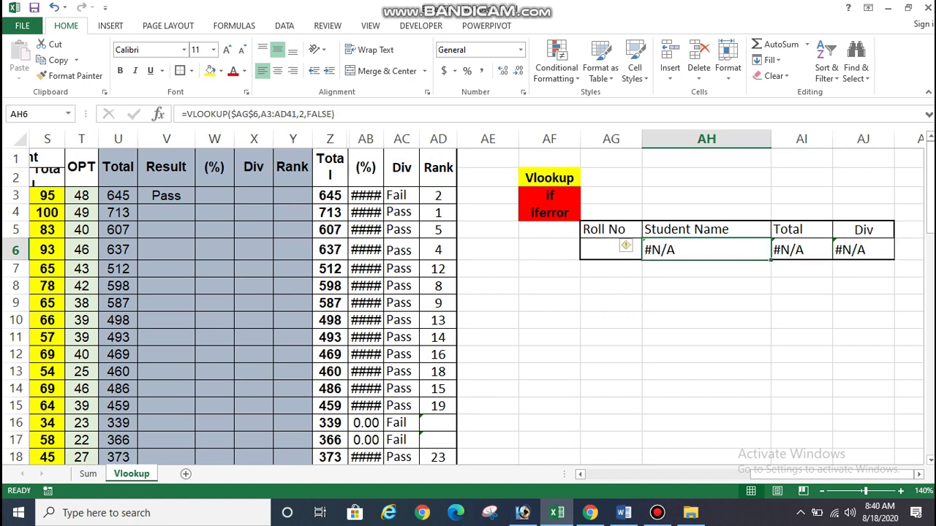
- Select the existing AH6 lookup formula in the formula bar, then leave it unchanged
left_click(261, 114)
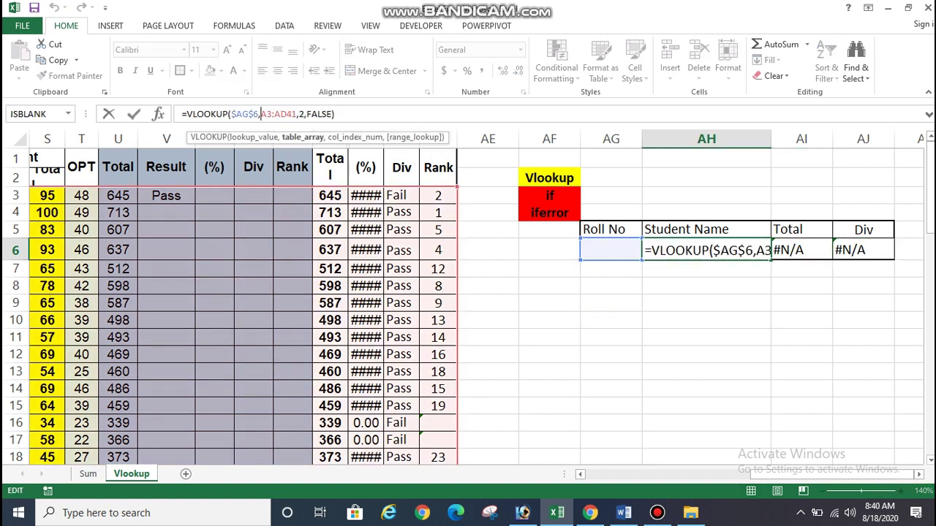
left_click_drag(183, 114, 336, 114)
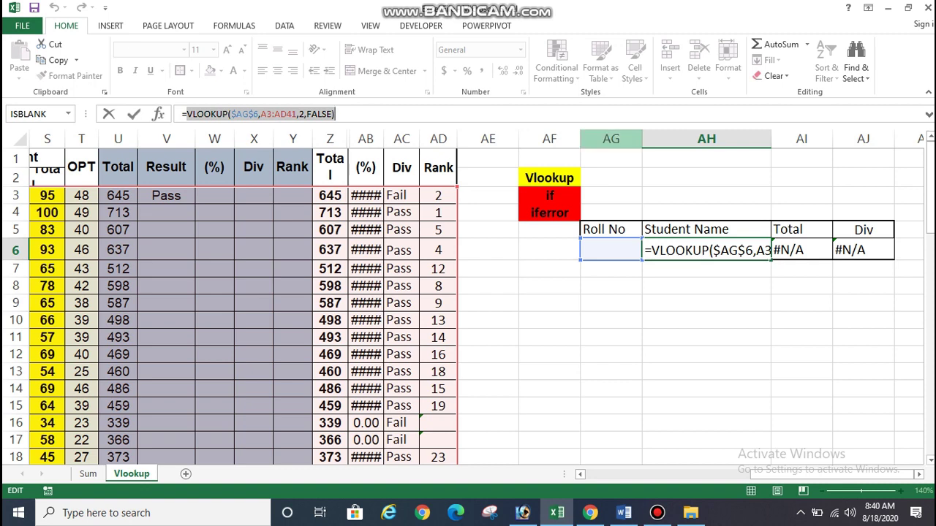
key("Escape")
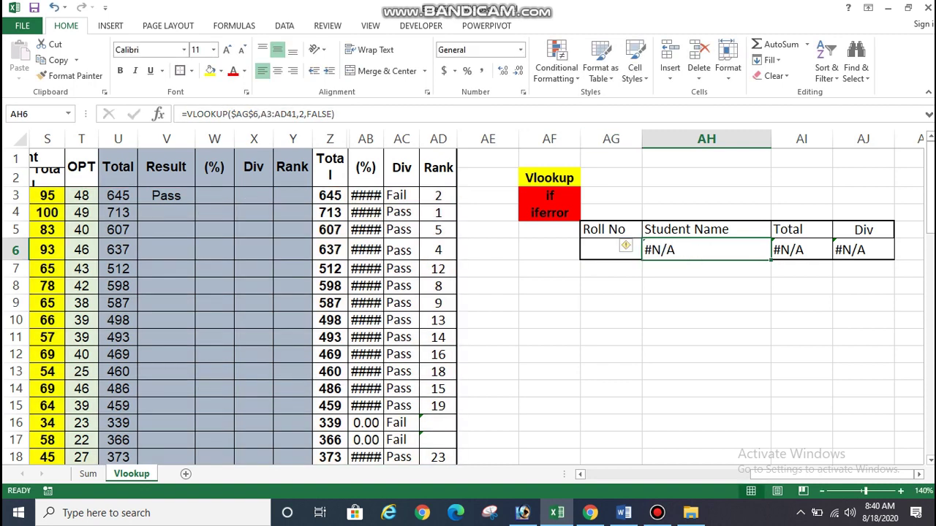
- Type =IFERROR(VLOOKUP( in AH6 with $AG$6 as the absolute lookup value
type("=ifwe")
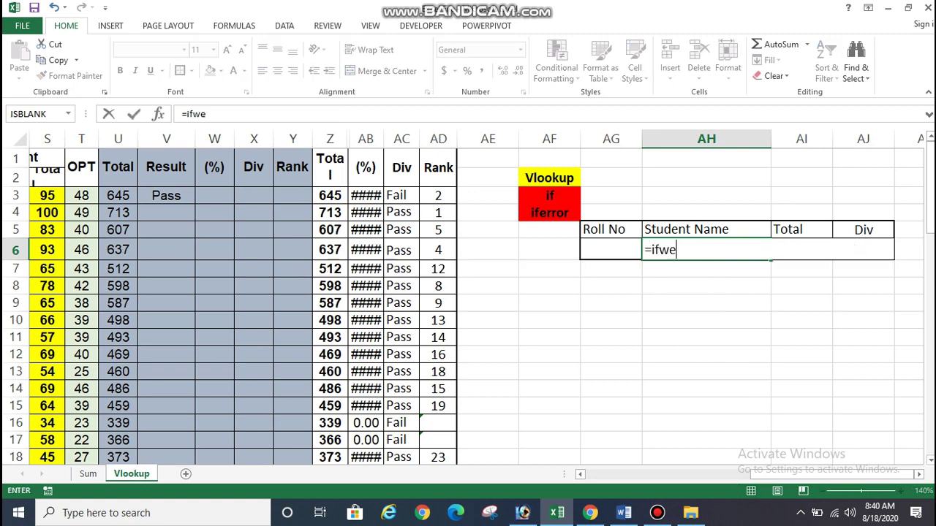
key("BackSpace")
key("BackSpace")
type("error")
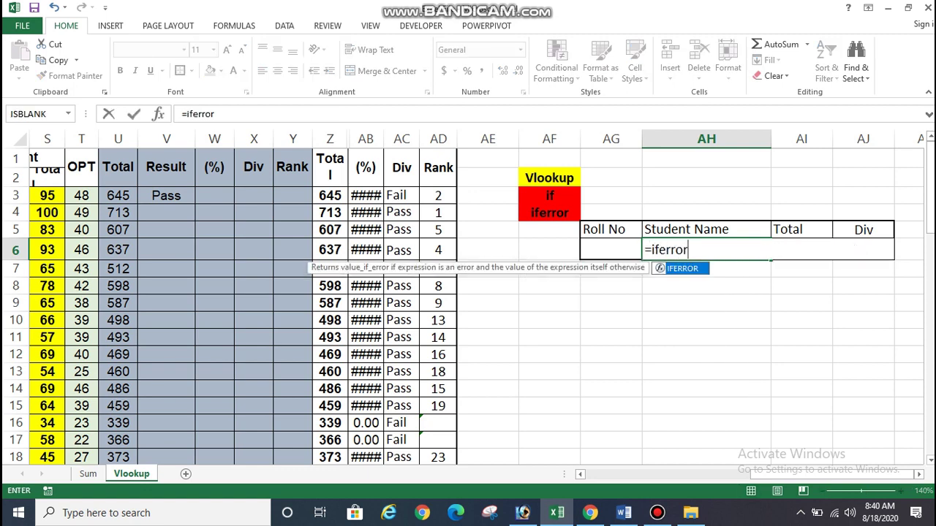
type("(")
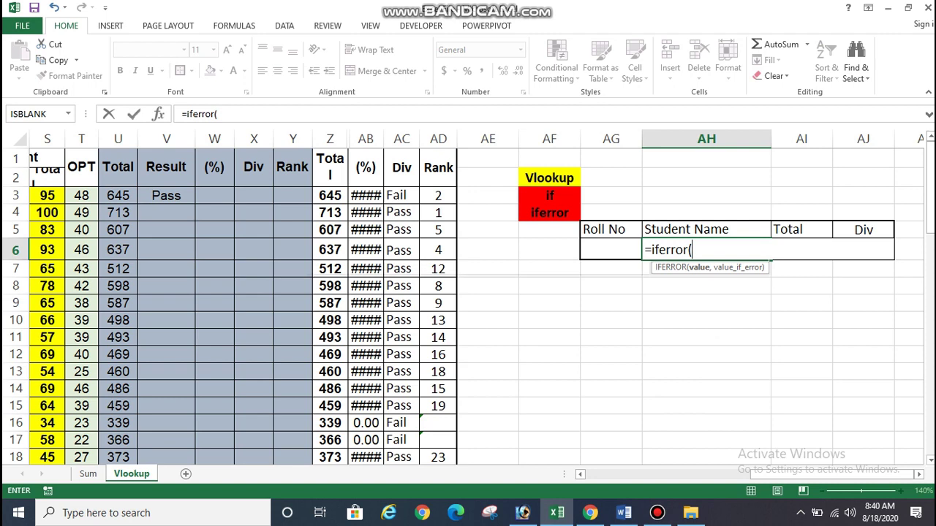
type("vlookup")
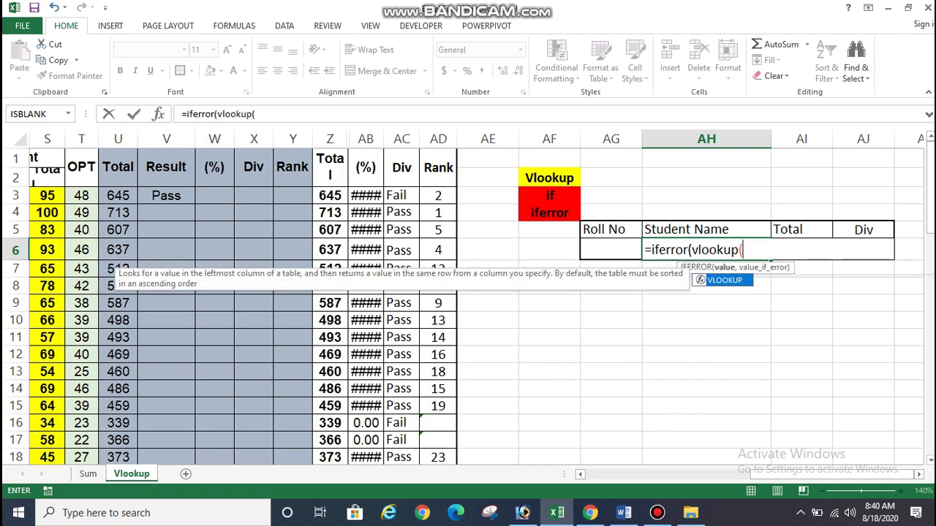
type("(")
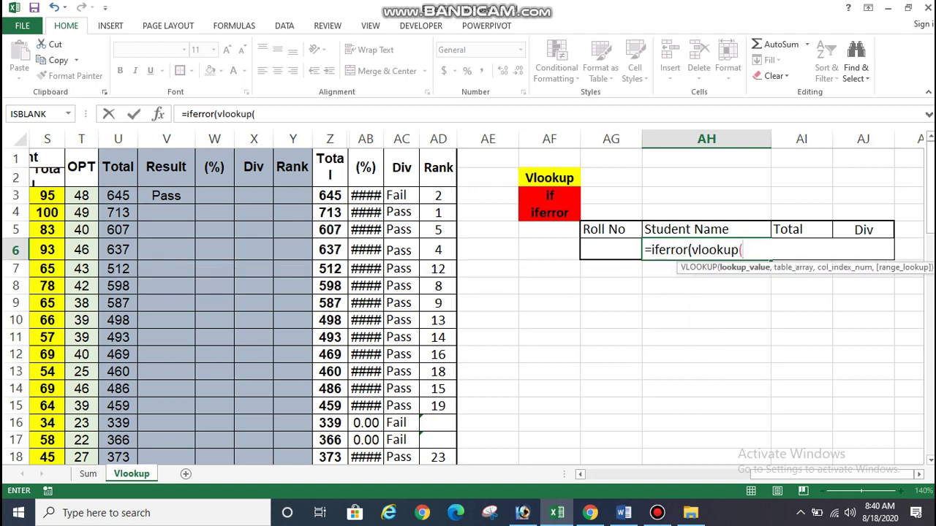
scroll(475, 293, "left", 8)
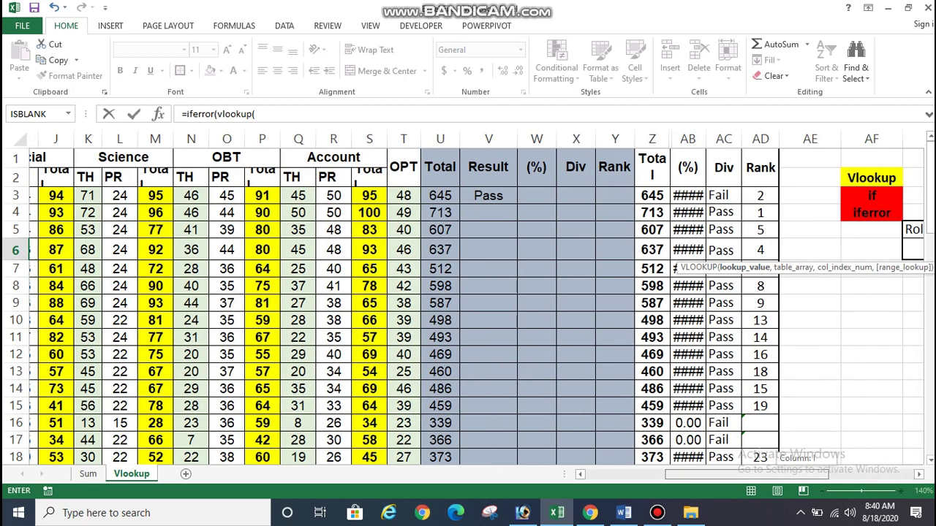
scroll(475, 292, "right", 8)
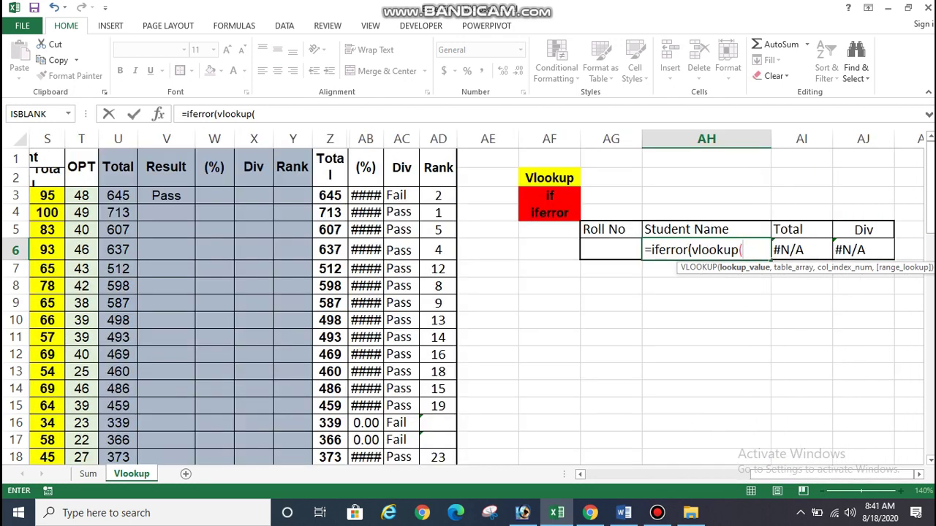
left_click(611, 250)
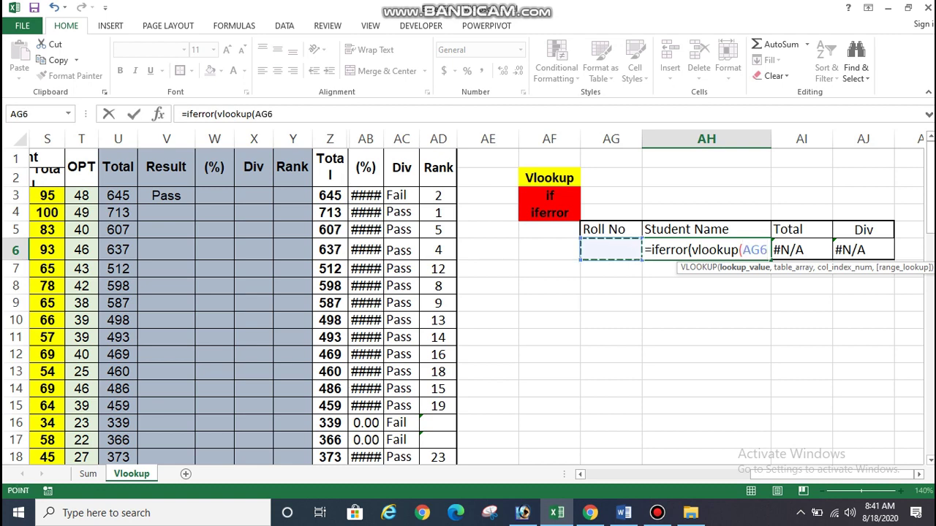
key("F4")
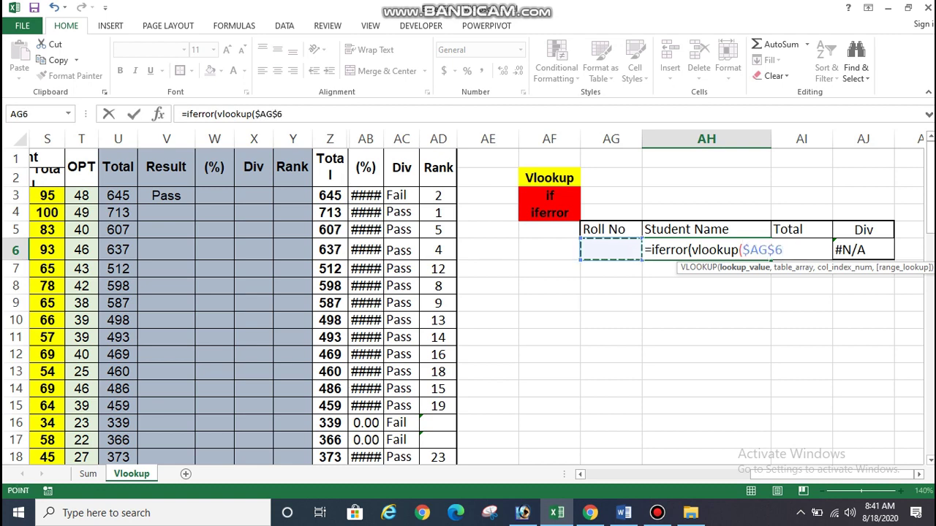
- Give the VLOOKUP $AG$6 as lookup value and the marks table A3:AD41 as table range
scroll(475, 292, "left", 9)
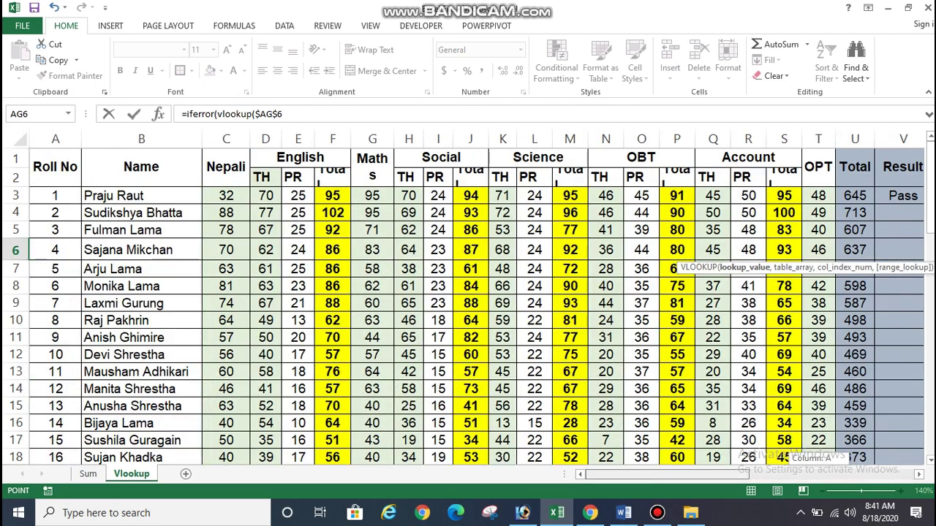
mouse_move(55, 196)
left_mouse_down()
mouse_move(830, 380)
mouse_move(830, 459)
mouse_move(830, 437)
left_mouse_up()
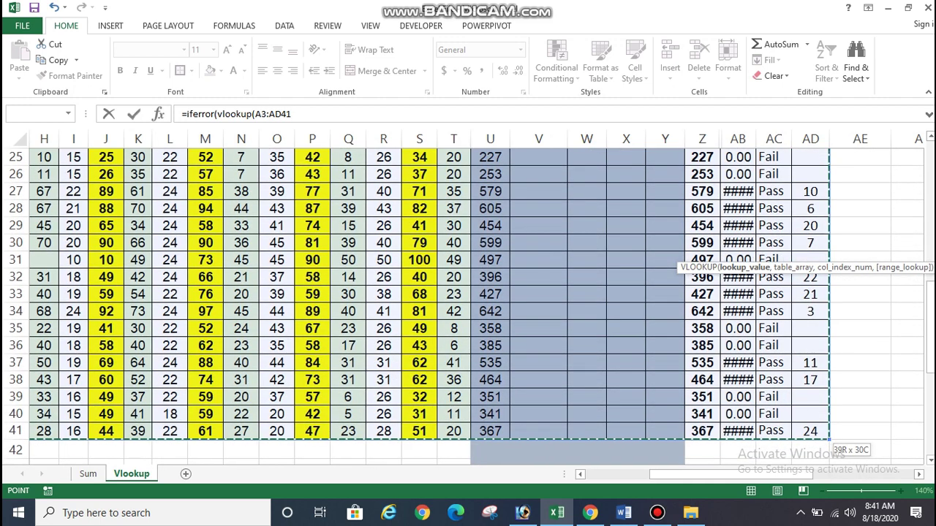
scroll(468, 300, "up", 8)
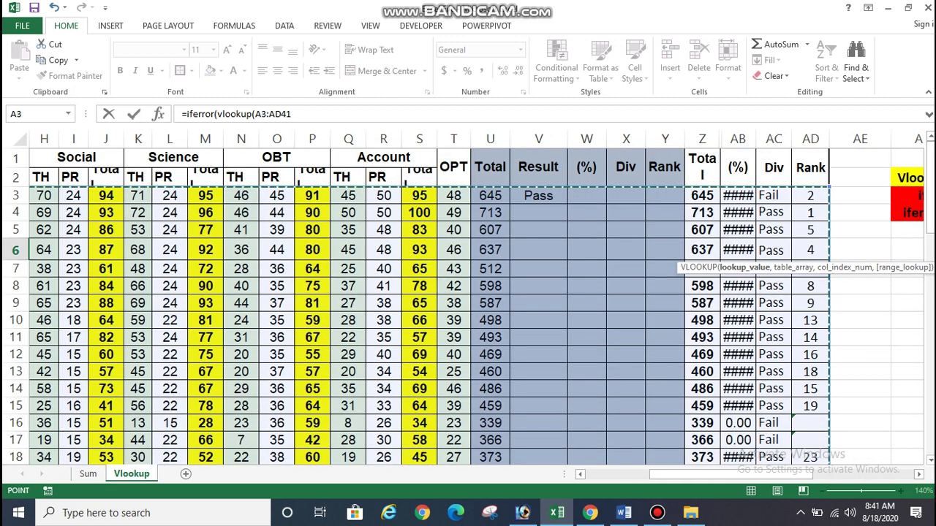
scroll(468, 300, "right", 4)
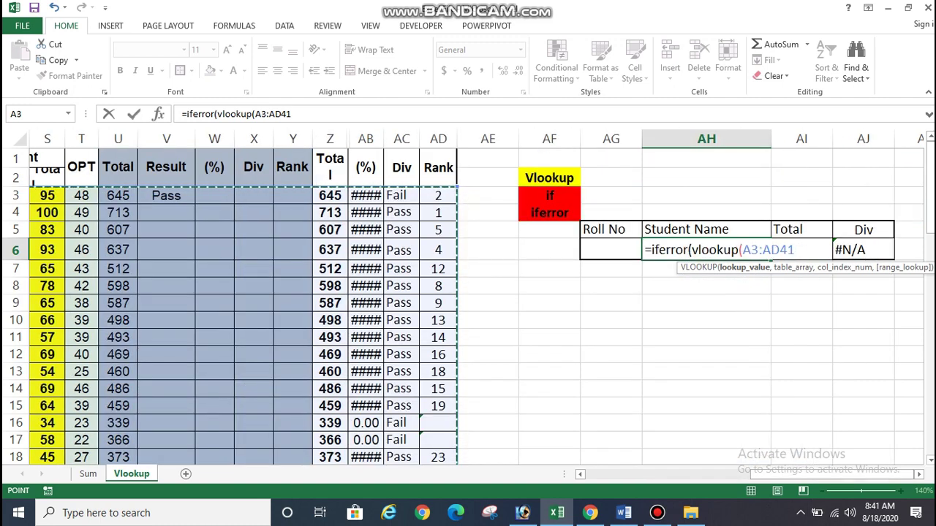
left_click(610, 249)
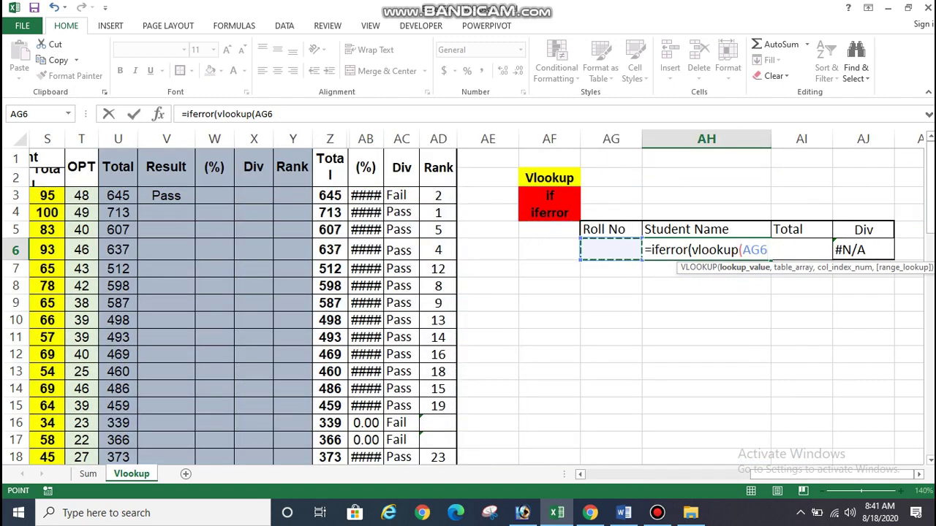
key("F4")
type("$AG$6,")
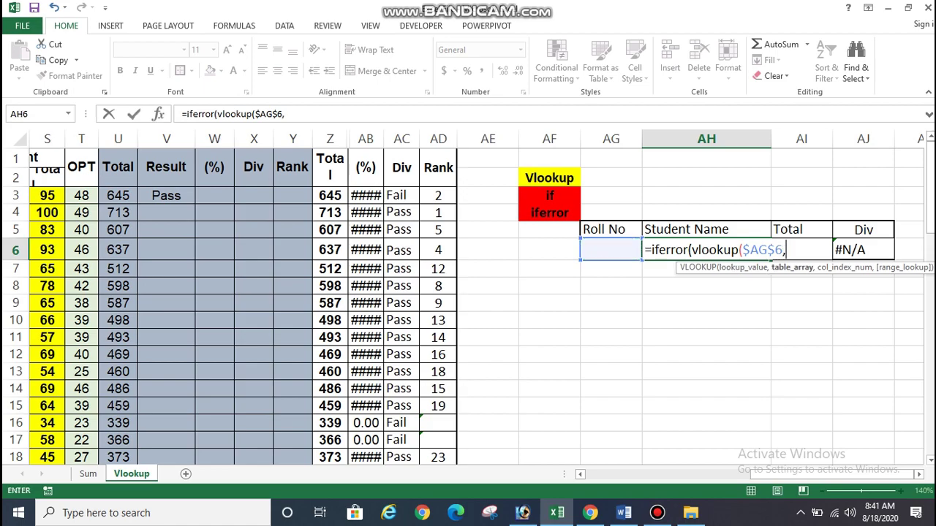
scroll(468, 292, "left", 10)
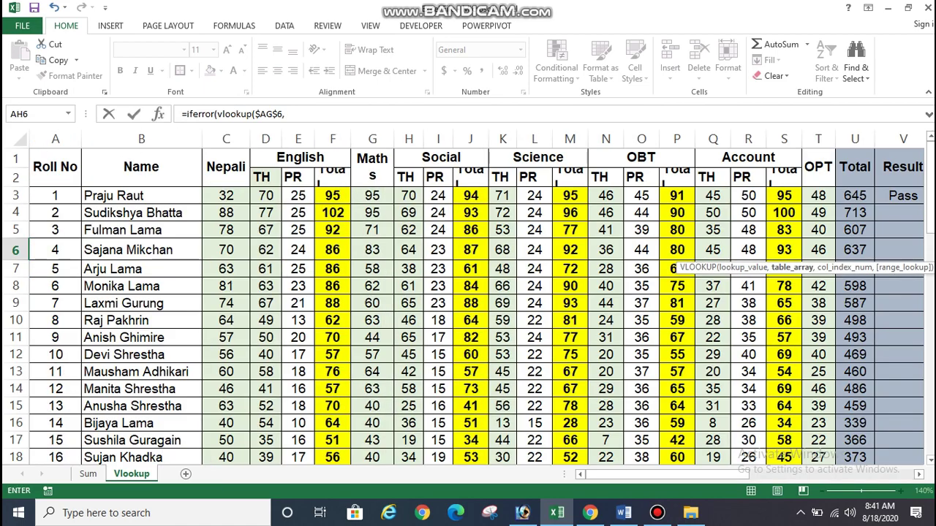
left_click_drag(55, 196, 920, 444)
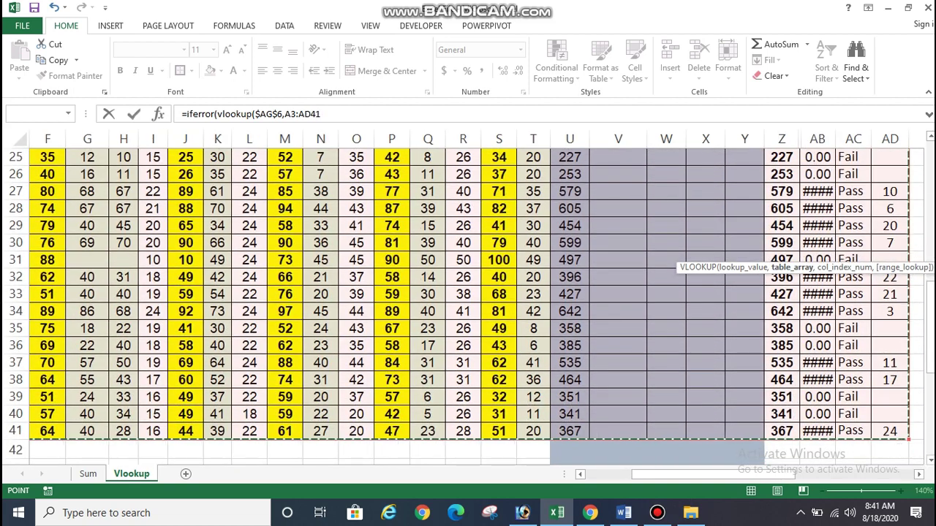
key("F4")
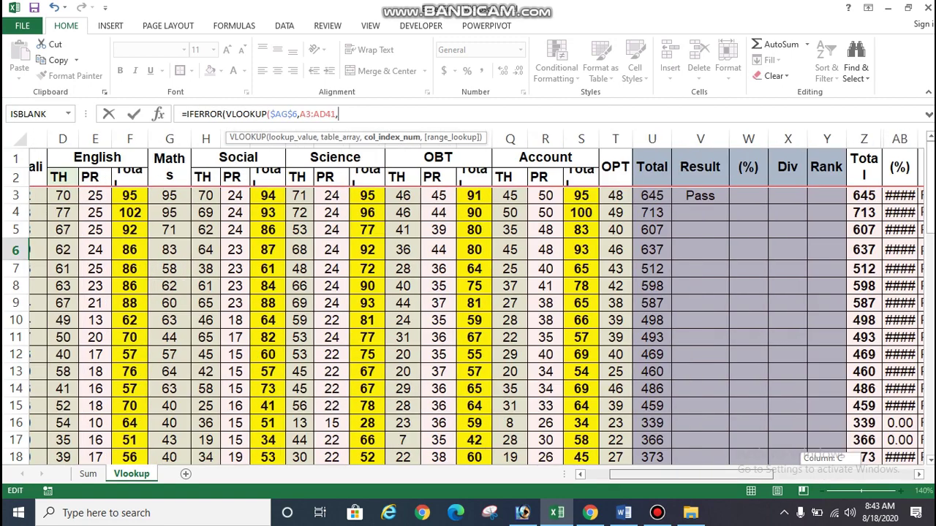
- Set the column index to 2 and choose FALSE for an exact match
left_click_drag(760, 474, 735, 474)
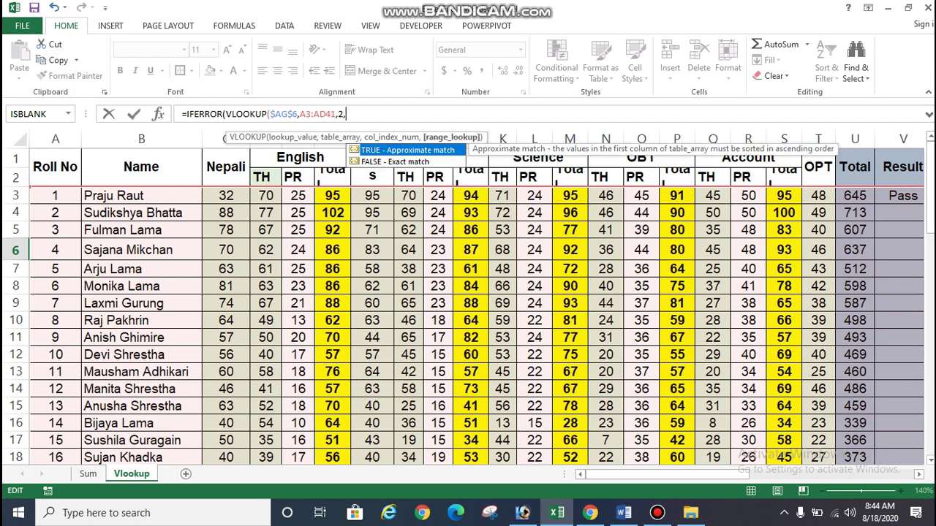
key("Down")
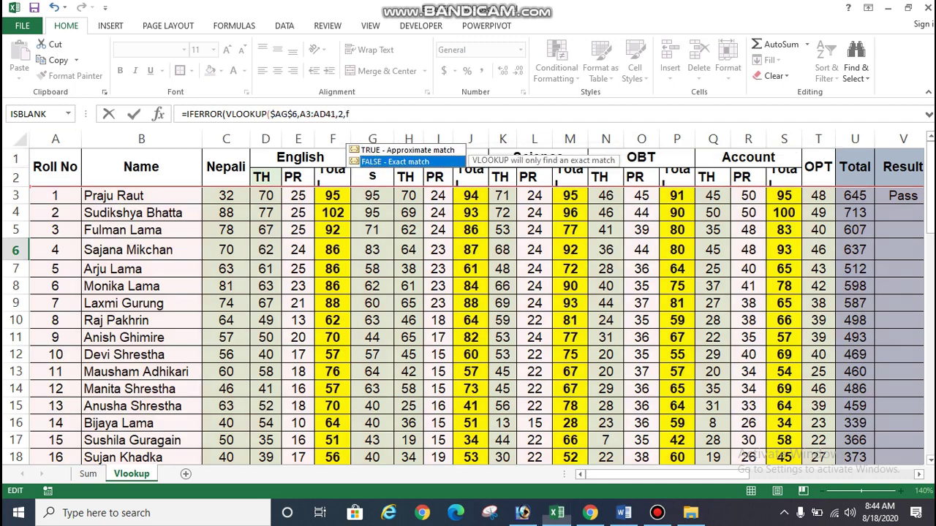
key("Tab")
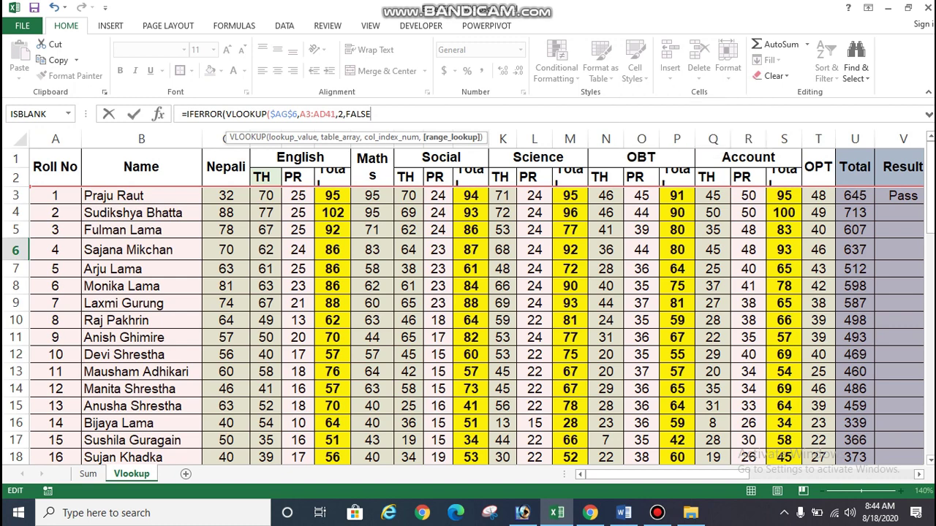
- Close the formula with ),"")) so errors show blank, reviewing each argument
type("),\"\"")
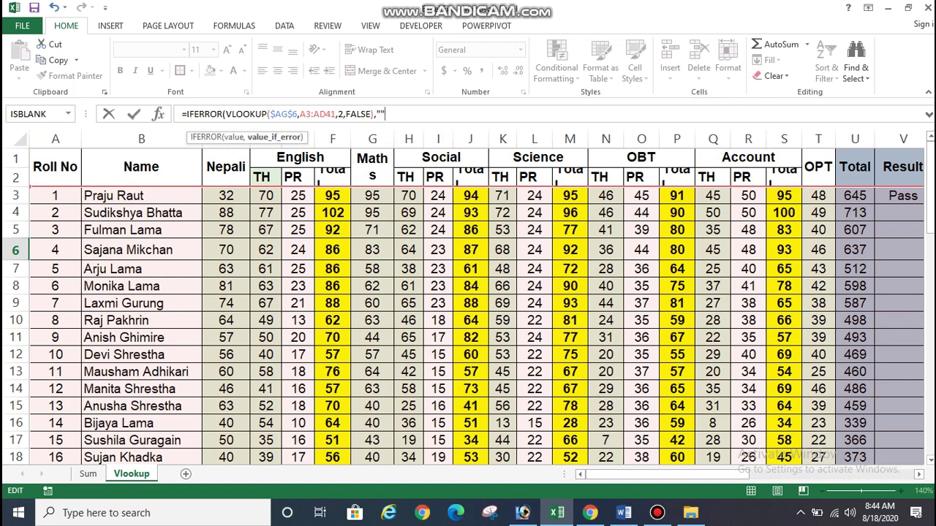
type(")")
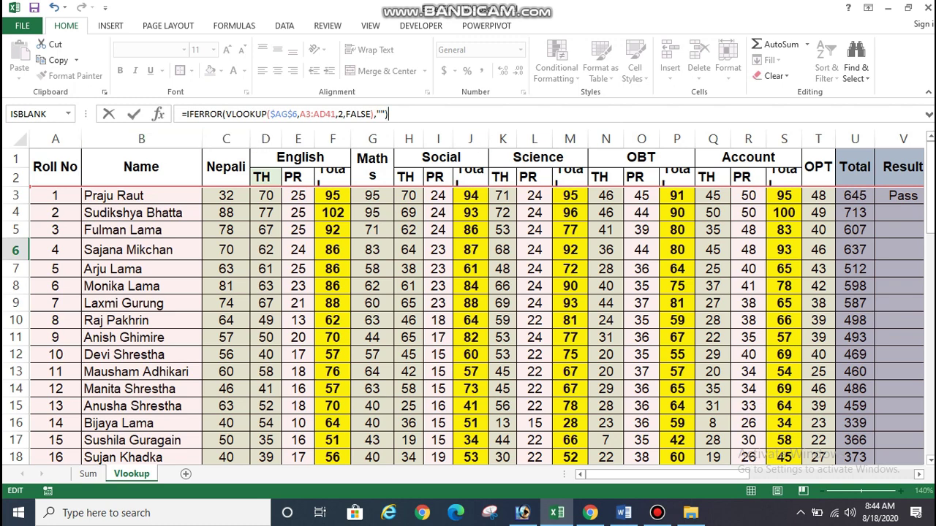
left_click(226, 114)
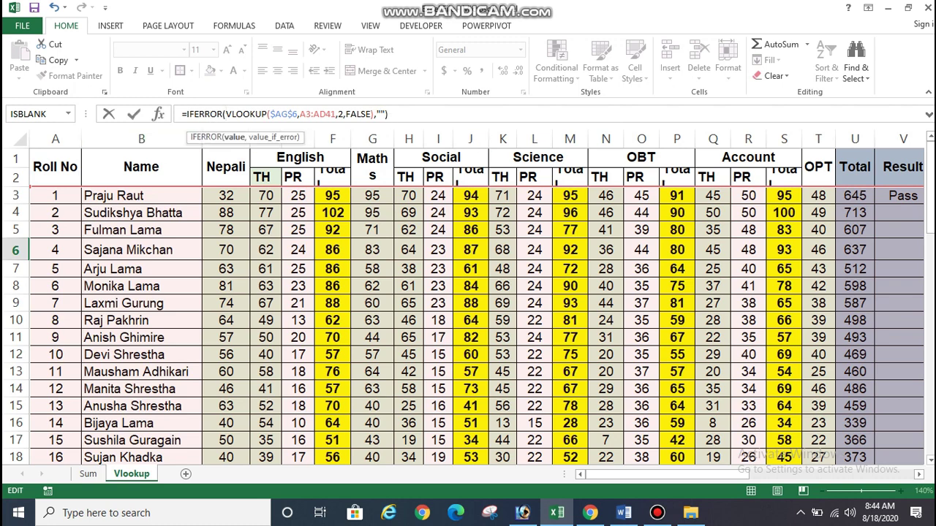
left_click_drag(297, 114, 270, 114)
left_click(341, 114)
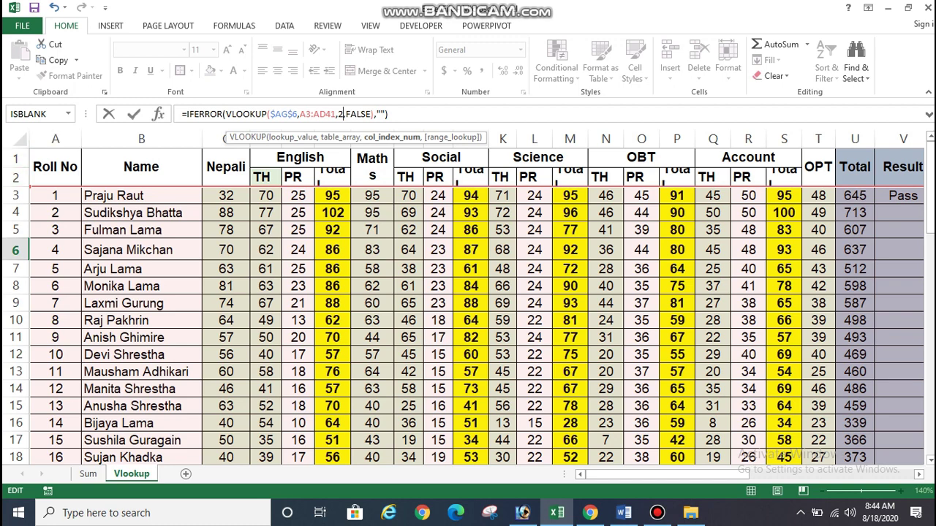
left_click_drag(271, 115, 293, 114)
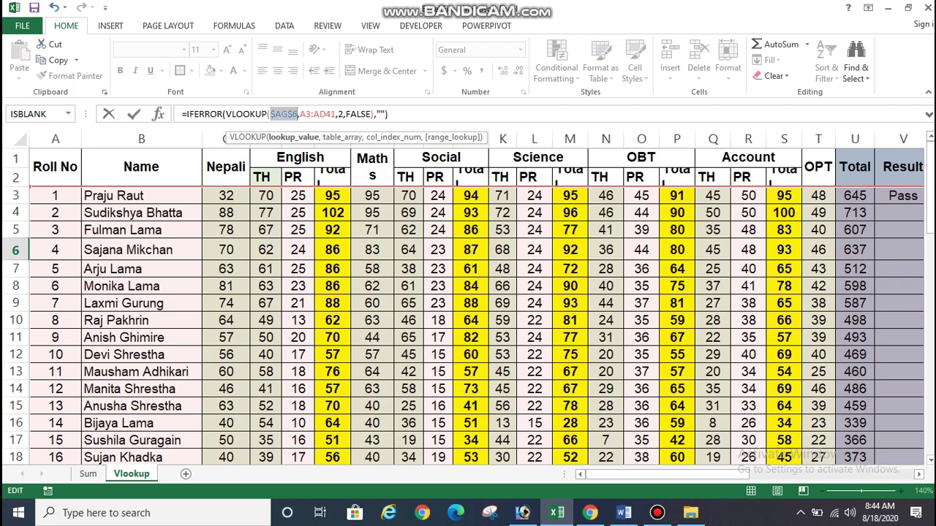
left_click(381, 114)
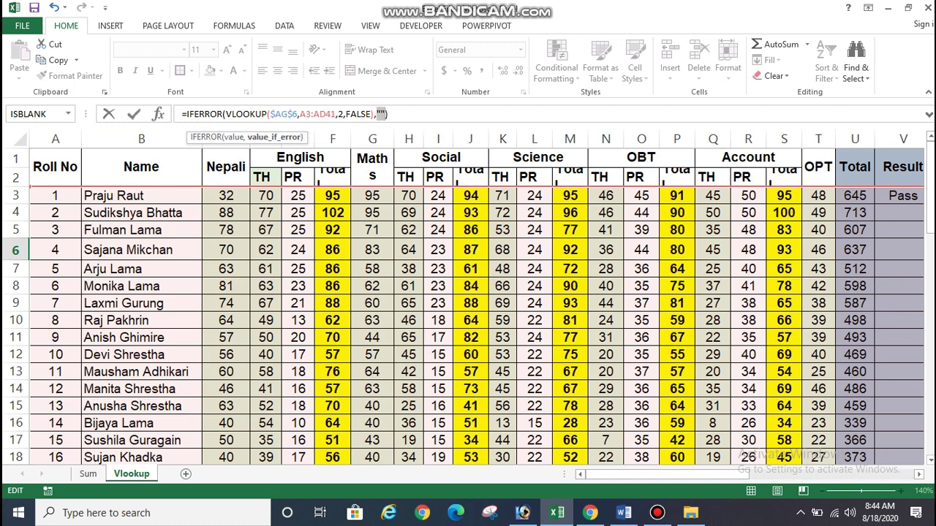
- Commit the IFERROR formula so roll number 10 returns its student name
key("Return")
scroll(468, 308, "down", 3)
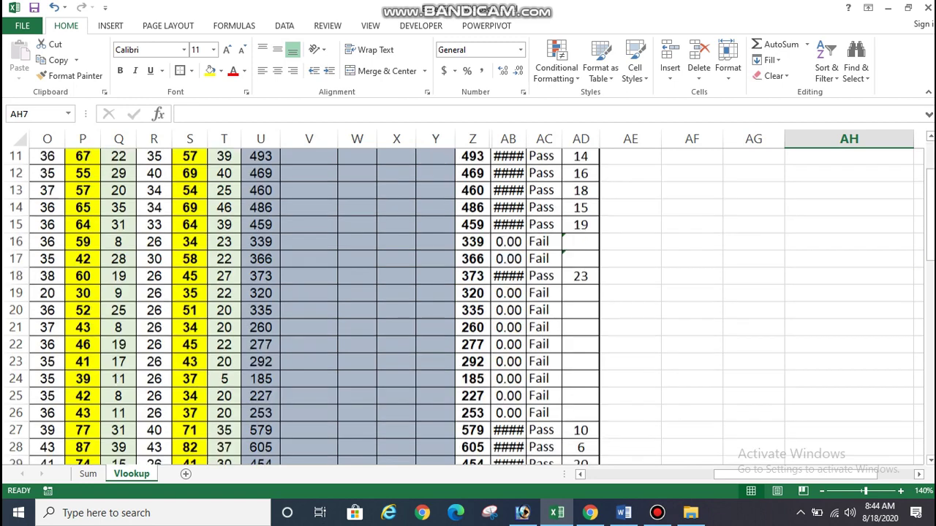
scroll(468, 307, "down", 2)
scroll(468, 307, "up", 6)
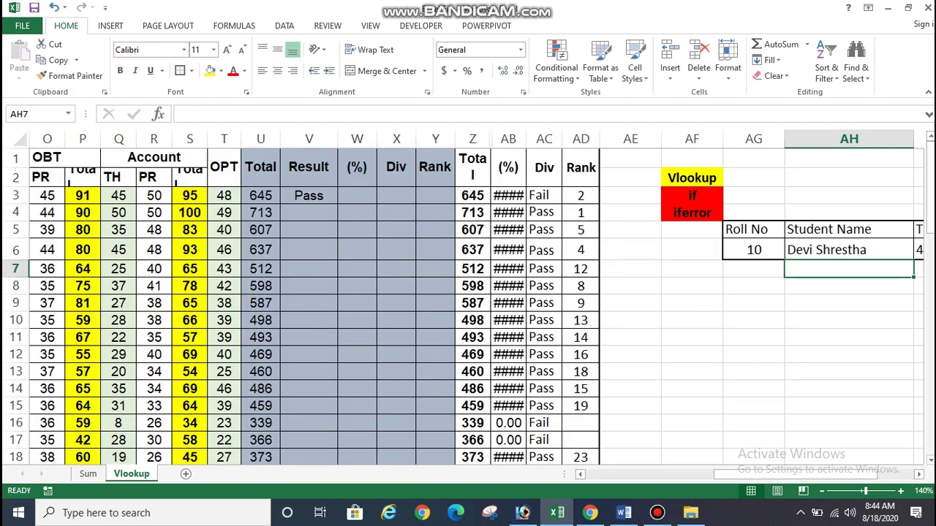
left_click(848, 249)
left_click(753, 250)
key("Delete")
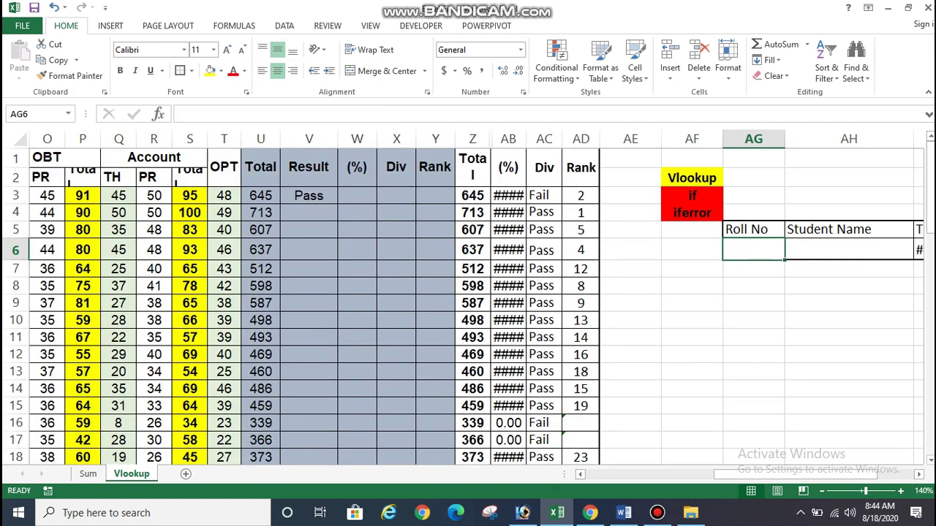
scroll(468, 307, "right", 2)
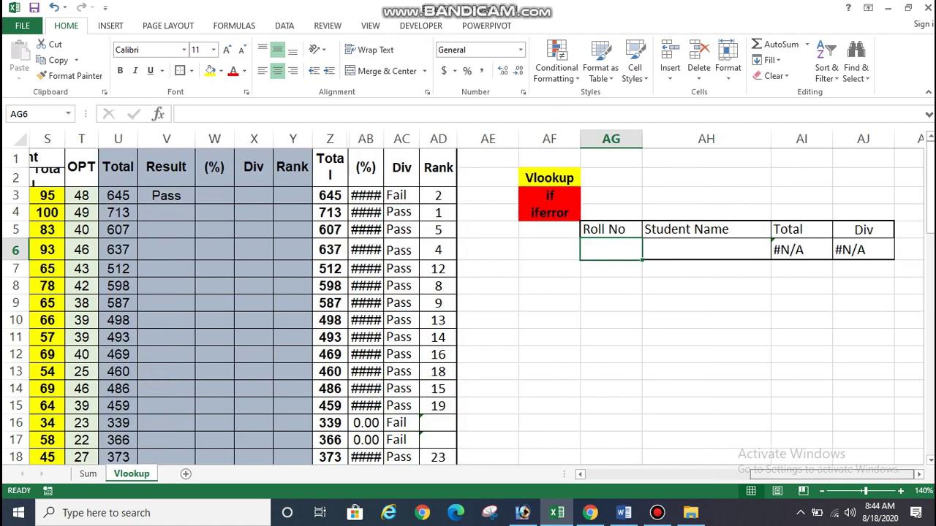
left_click(702, 249)
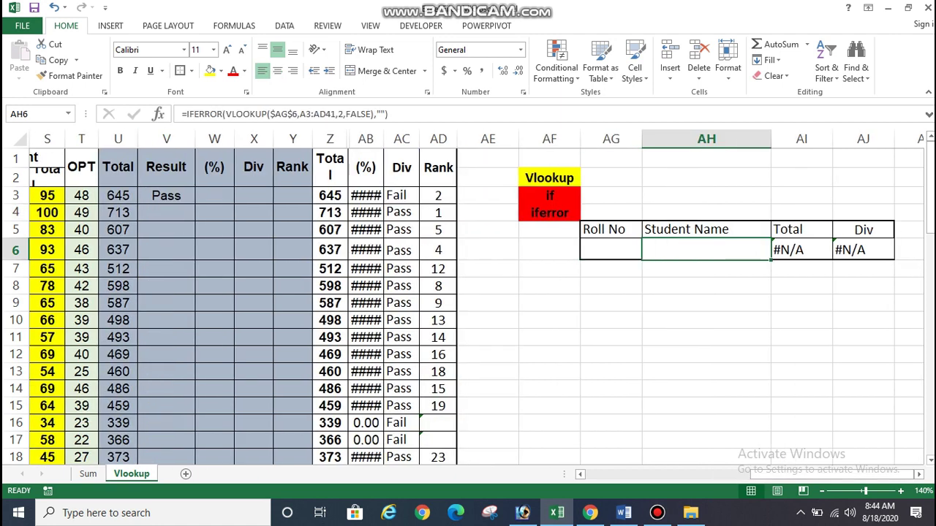
left_click(221, 115)
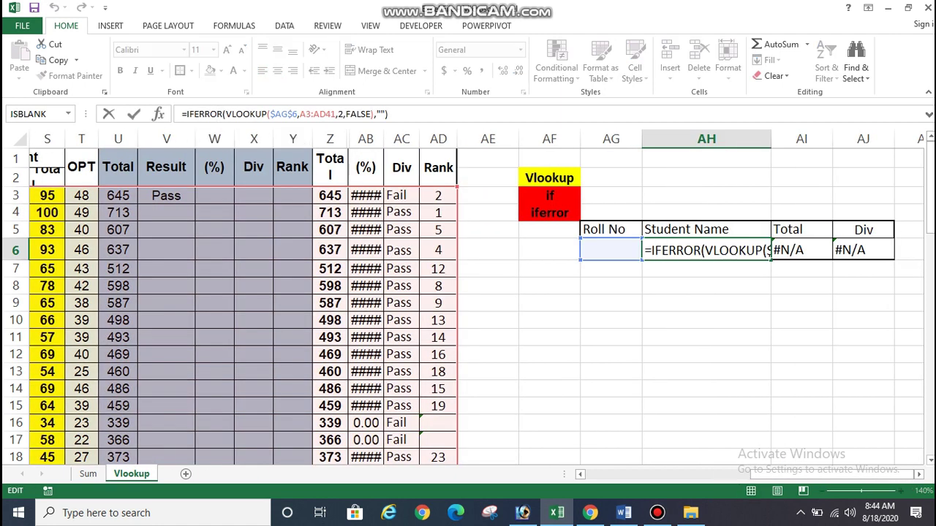
key("Return")
key("Up")
key("Right")
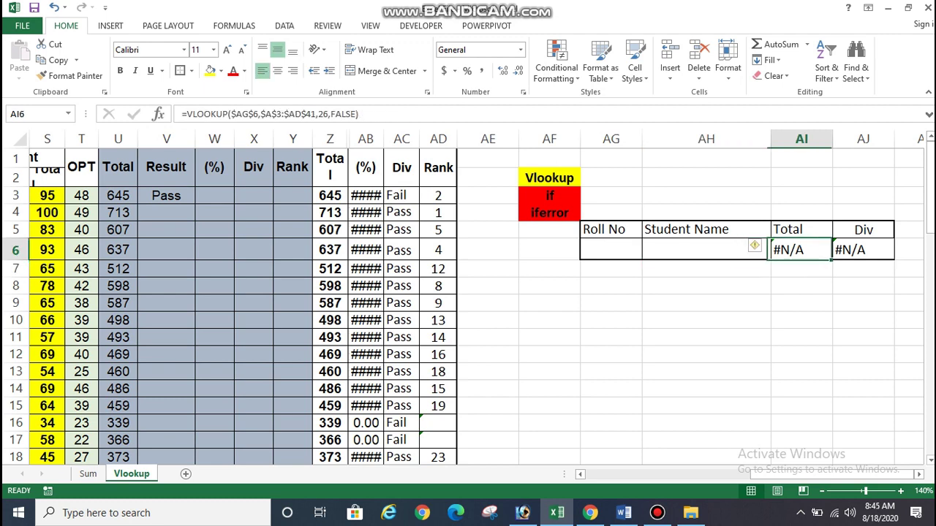
key("Down")
key("Right")
key("Up")
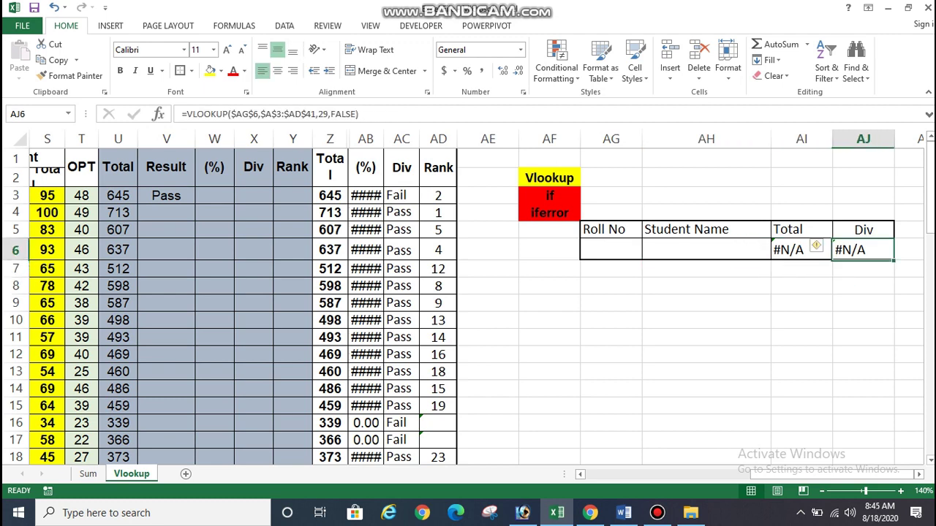
key("ctrl+c")
left_click(802, 302)
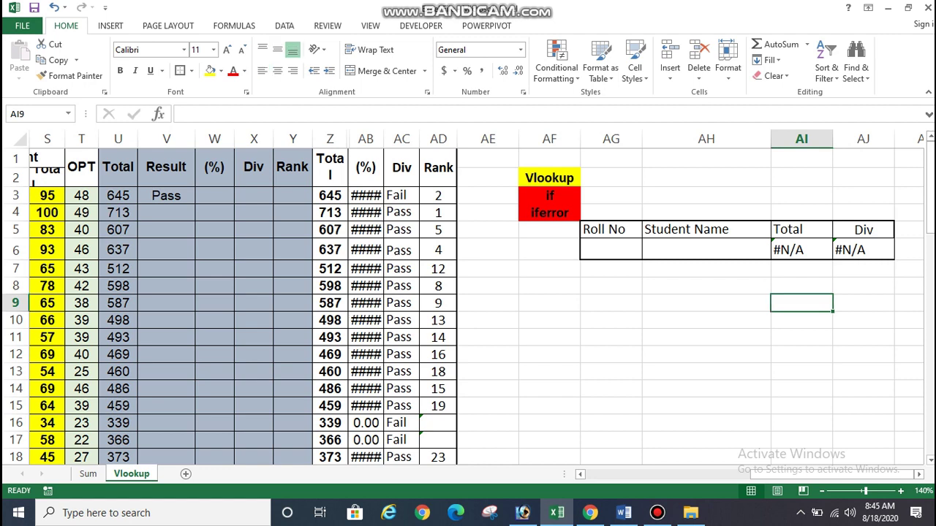
left_click(706, 250)
key("F2")
left_click(320, 113)
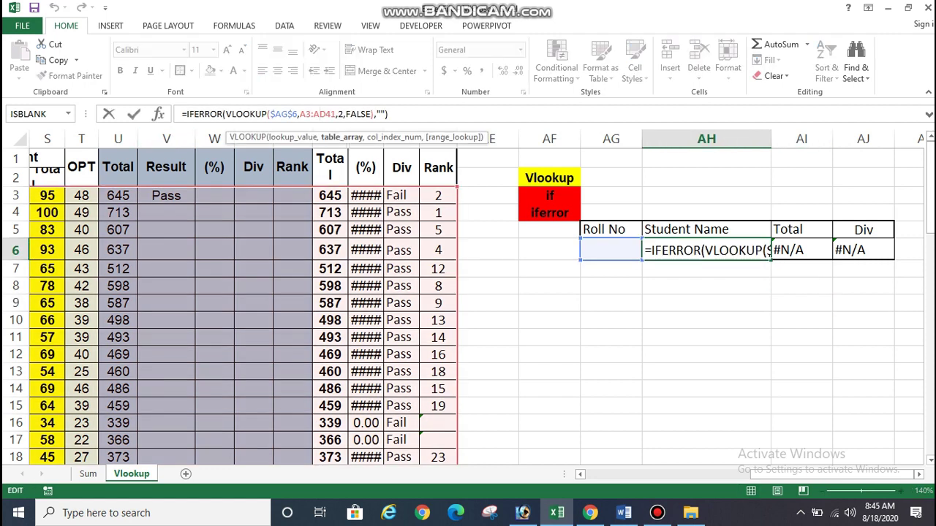
left_click_drag(185, 113, 220, 114)
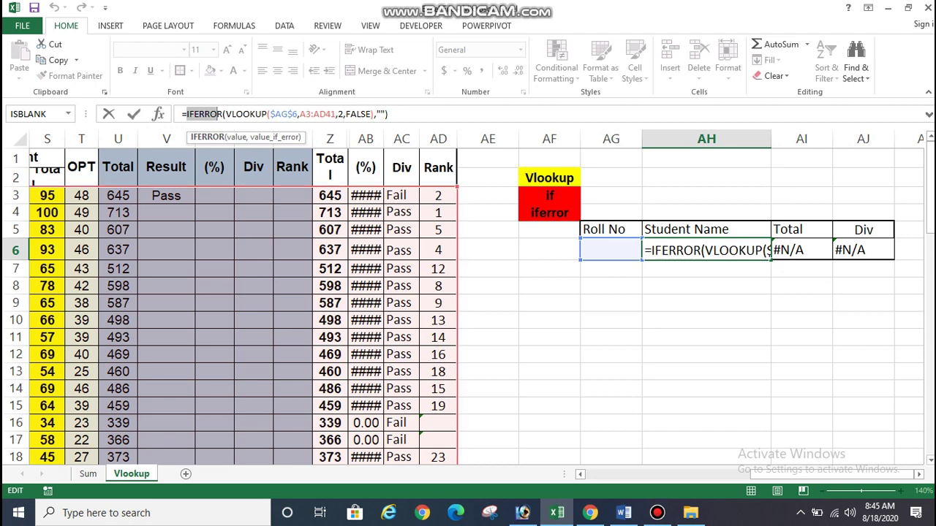
key("Escape")
left_click(549, 302)
left_click(611, 249)
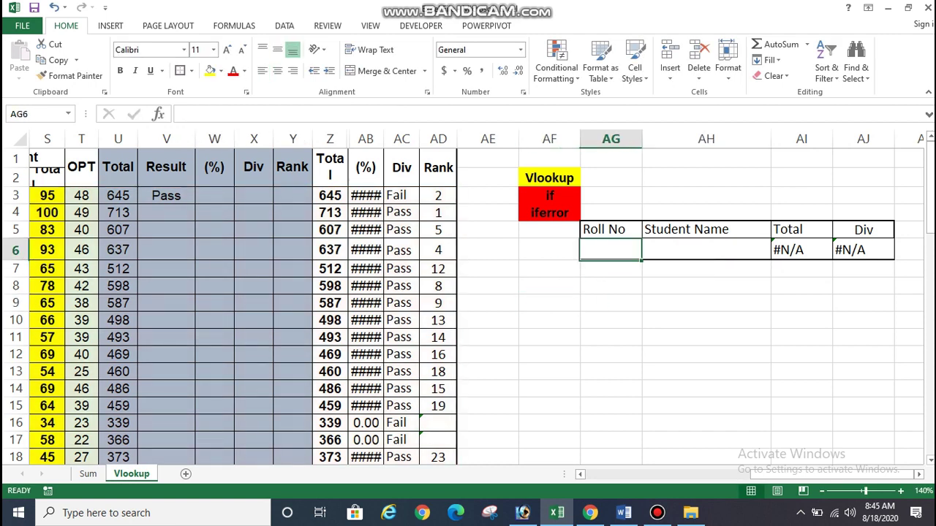
- Enter roll number 100 in AG6 and confirm Student Name stays blank
type("1")
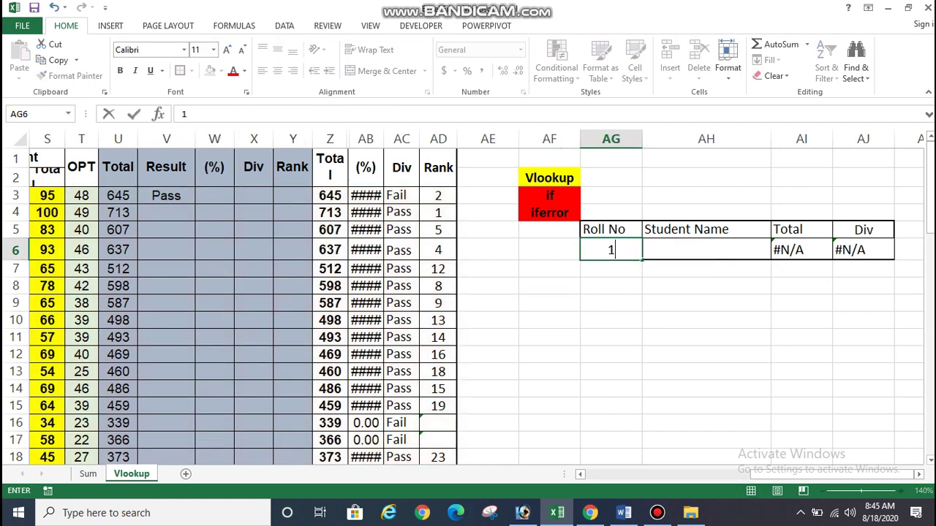
type("00")
key("Return")
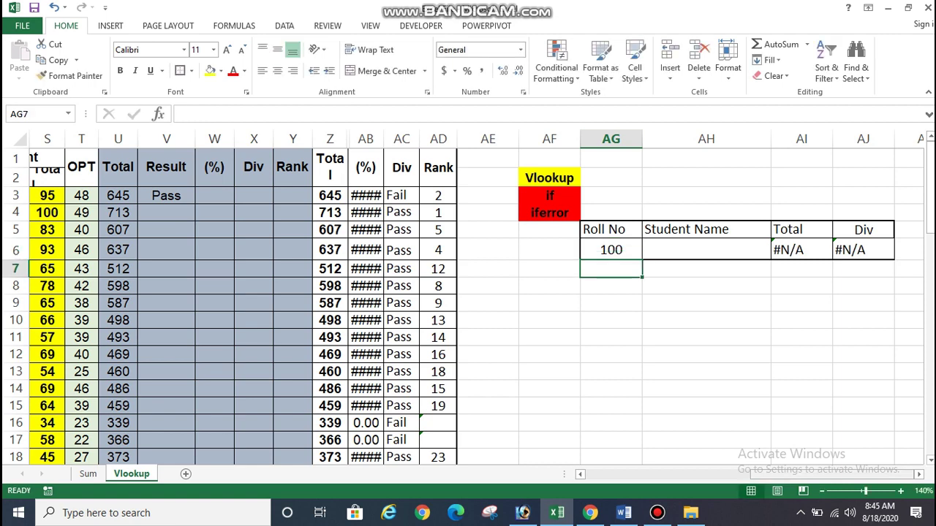
left_click(706, 249)
left_click(707, 337)
left_click(612, 249)
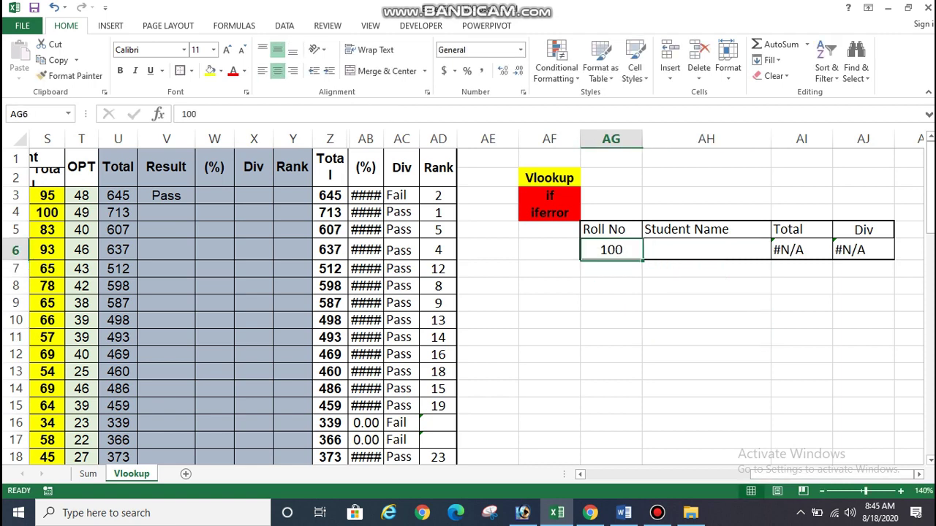
left_click_drag(833, 473, 666, 473)
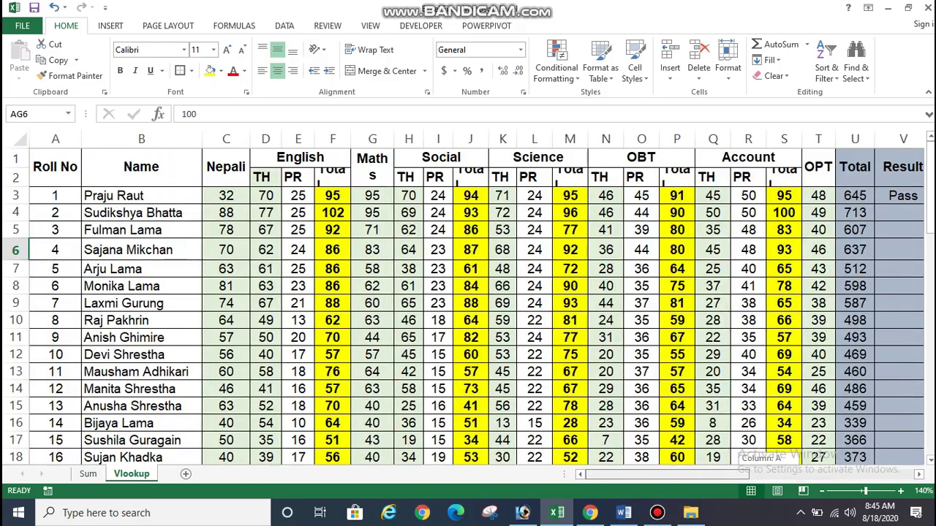
mouse_move(930, 187)
left_mouse_down()
mouse_move(930, 387)
mouse_move(930, 358)
left_mouse_up()
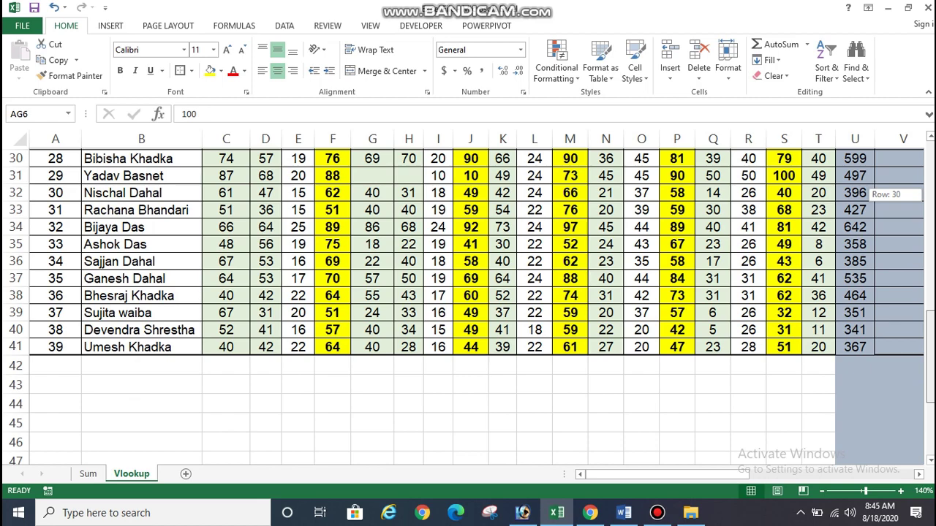
left_click_drag(930, 190, 931, 146)
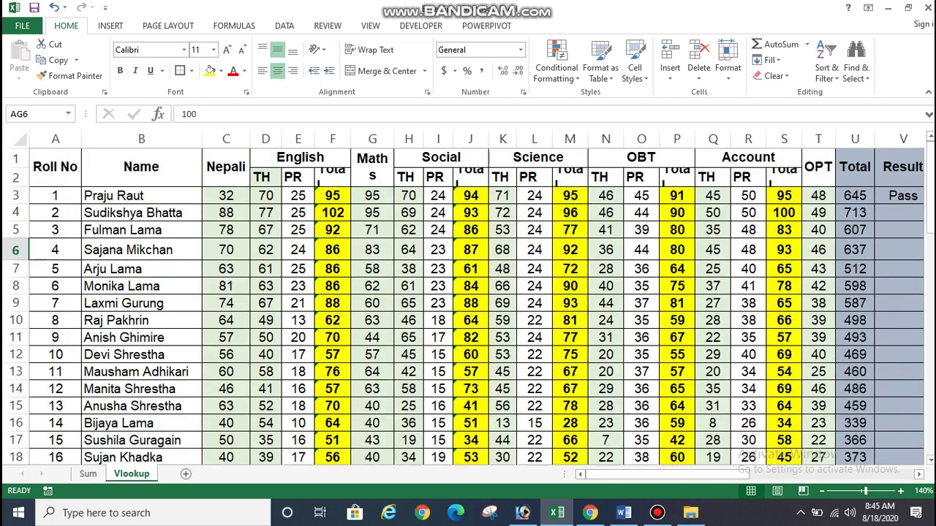
left_click_drag(666, 474, 731, 474)
- Review the Student Name formula in AH6 and reopen it for rewriting
left_click(705, 249)
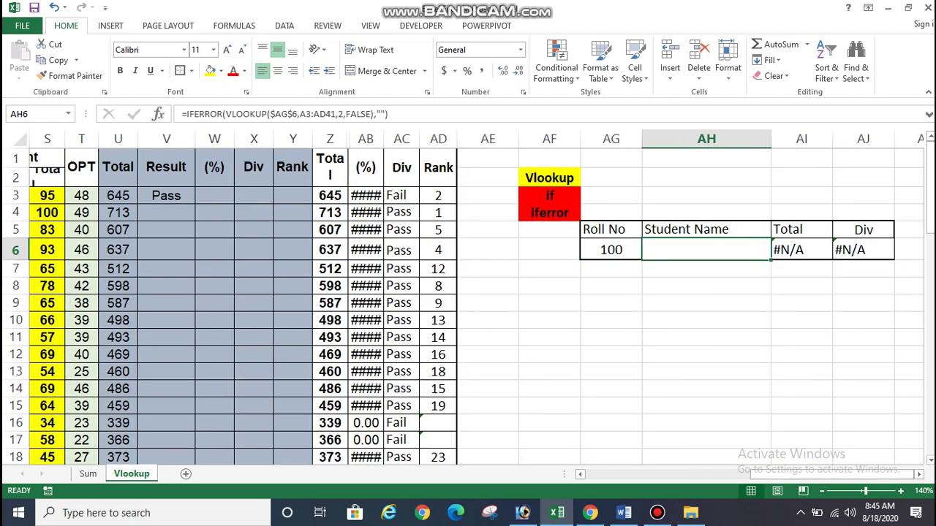
left_click(262, 114)
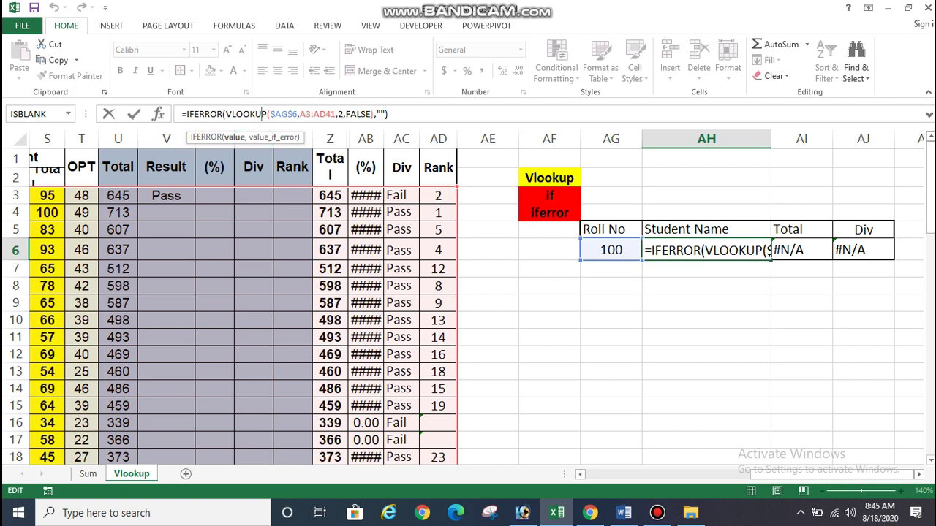
key("ctrl+Return")
left_click(611, 250)
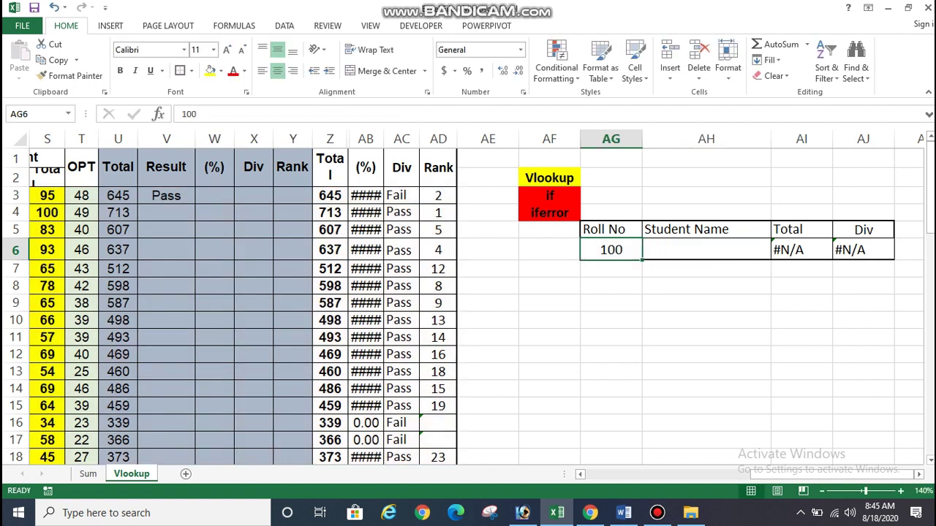
left_click(706, 250)
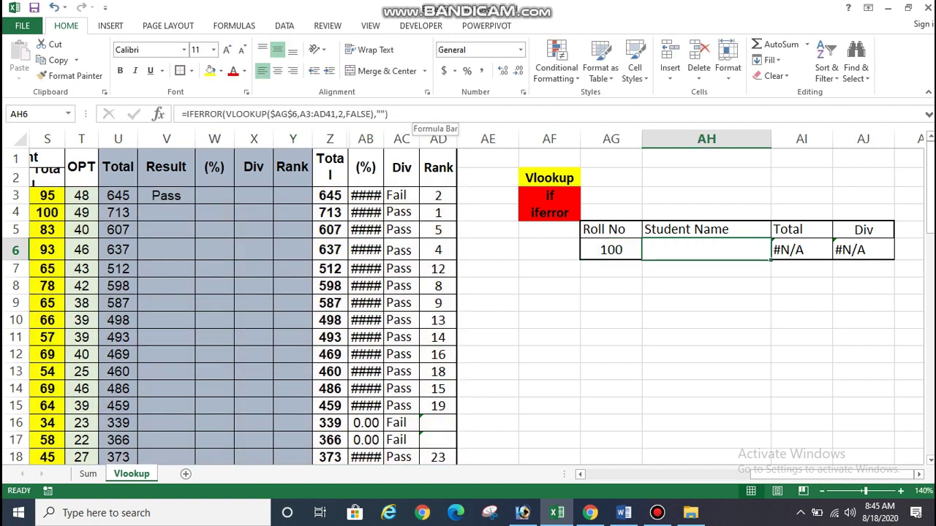
key("F2")
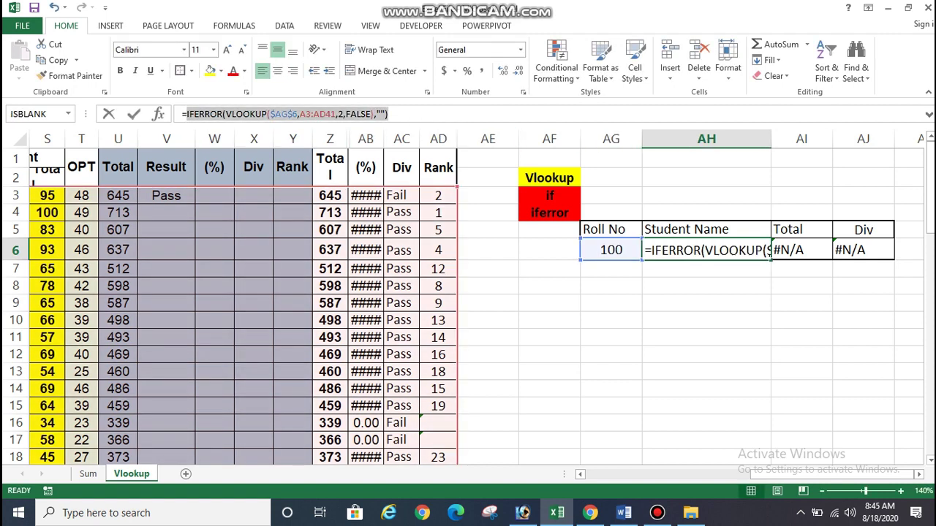
- Begin AH6 with =IF($AG$6="","", so an empty roll number gives blank
type("=I")
key("BackSpace")
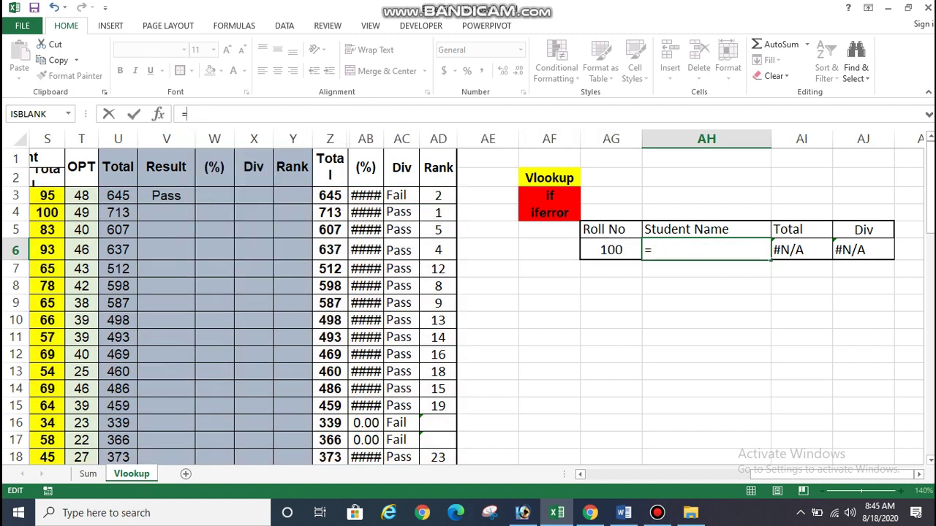
type("if(")
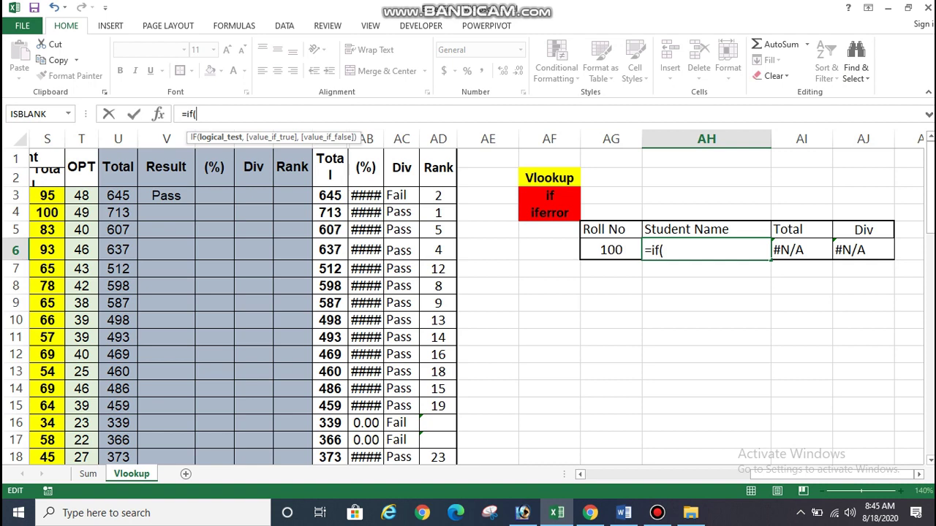
left_click(611, 249)
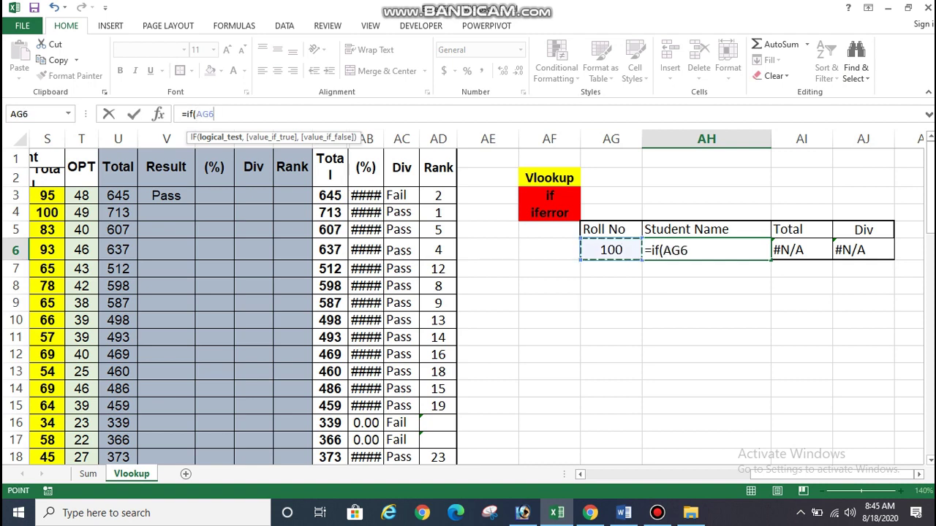
key("F4")
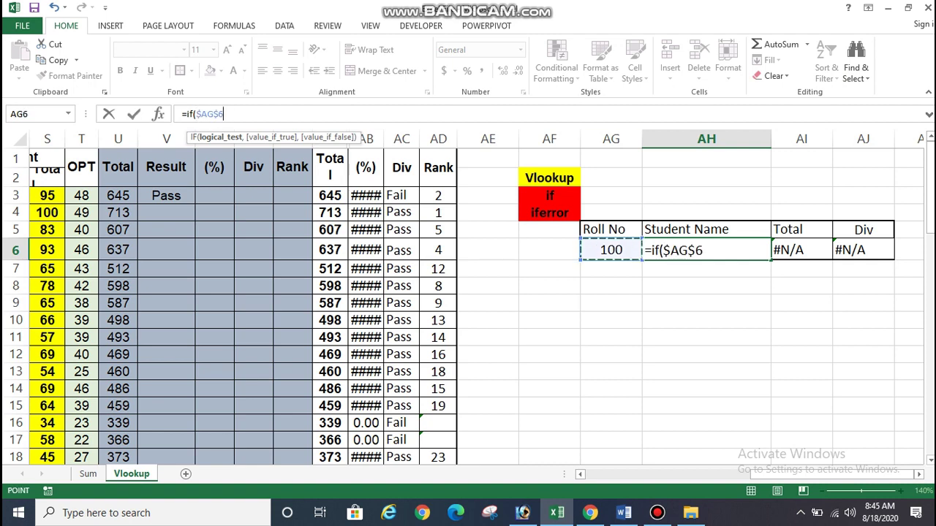
type("=")
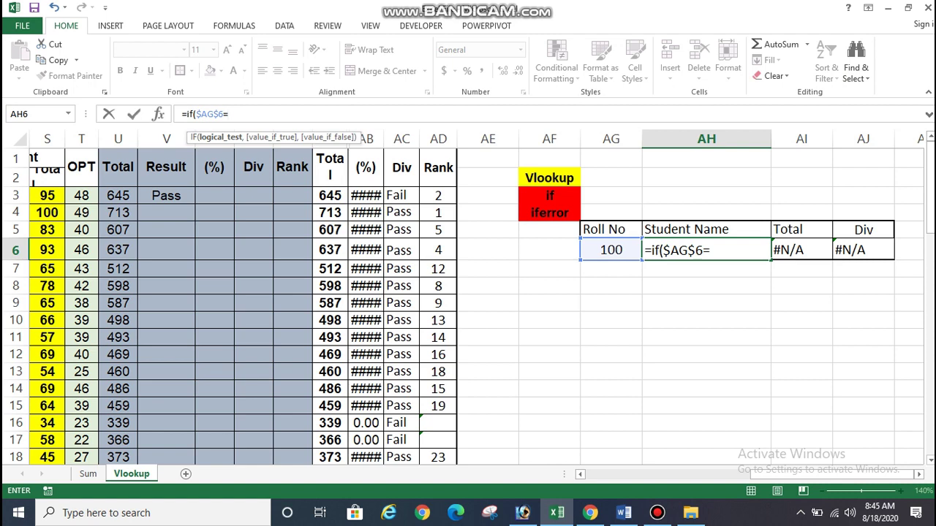
type("\"\",\"\"")
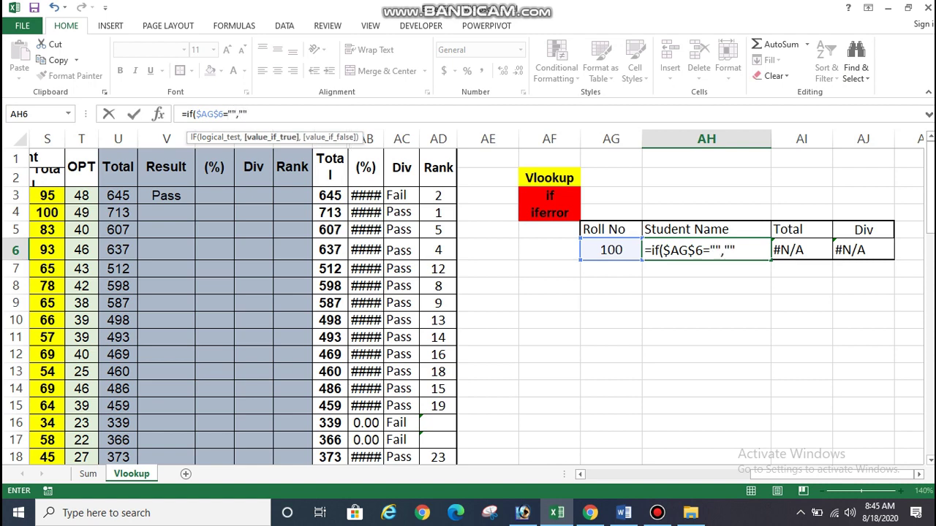
type(",")
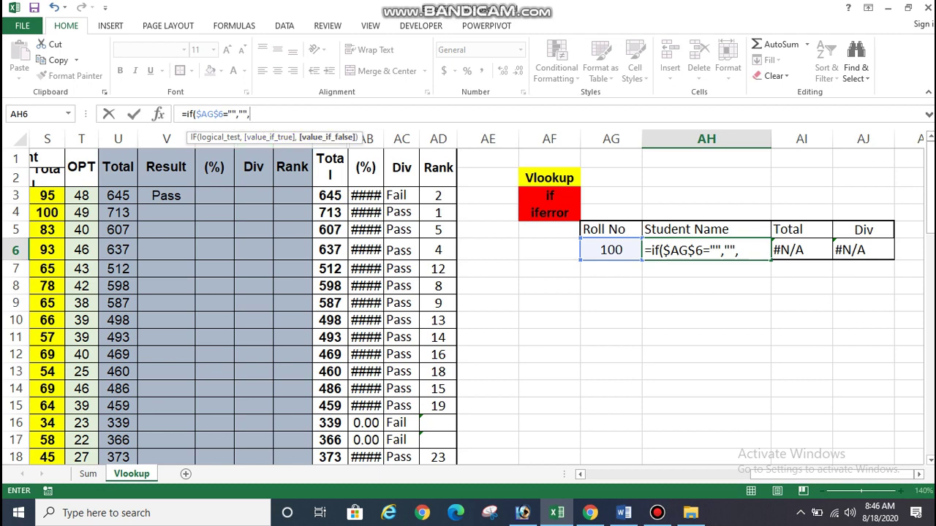
- Add VLOOKUP($AG$6, absolute A3:AD41, 2, FALSE) as the else branch and close brackets
type("vlooku")
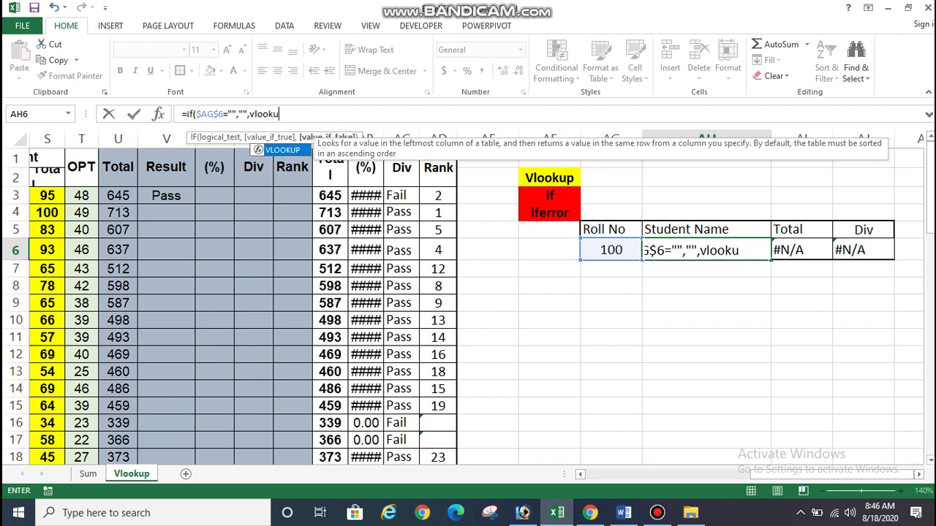
type("p")
type("(")
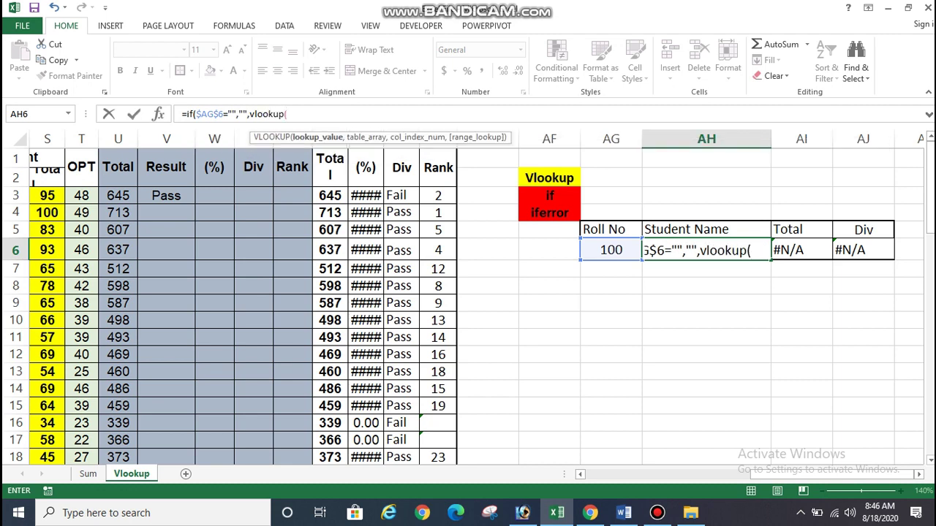
left_click(611, 250)
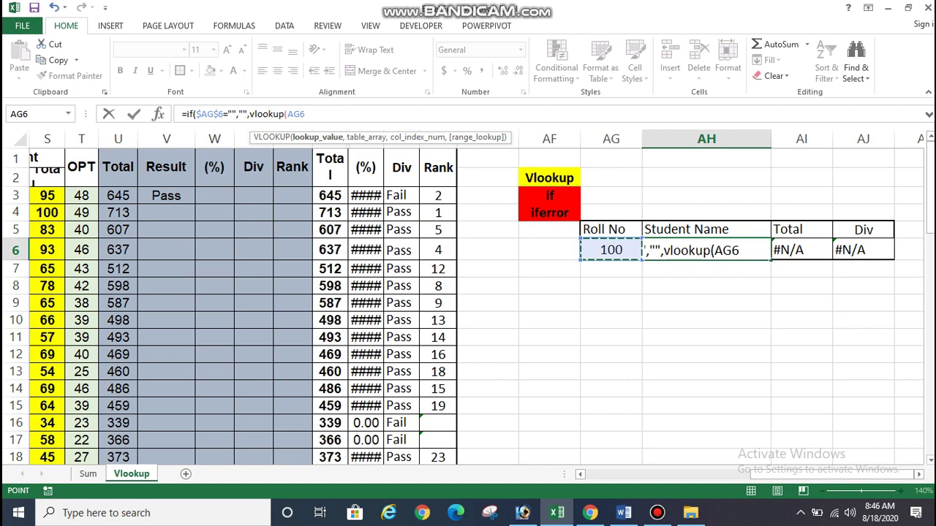
key("F4")
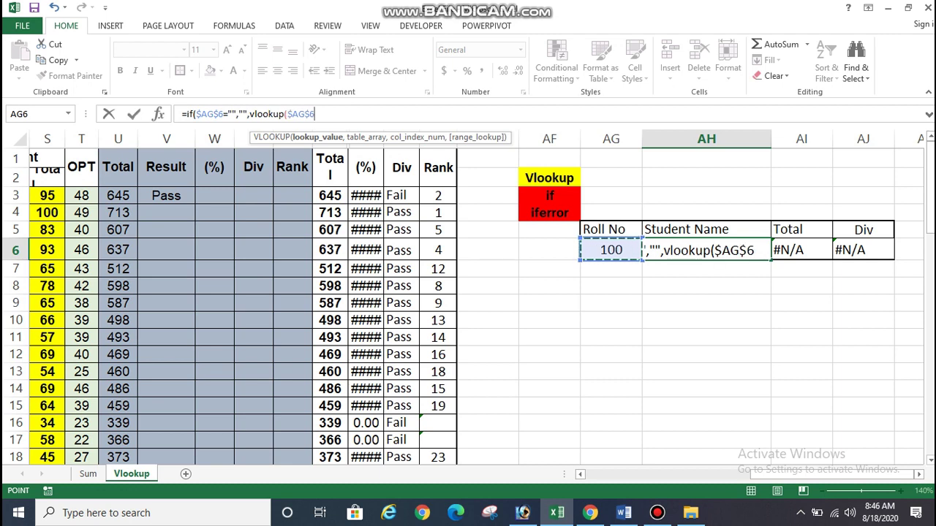
type(",")
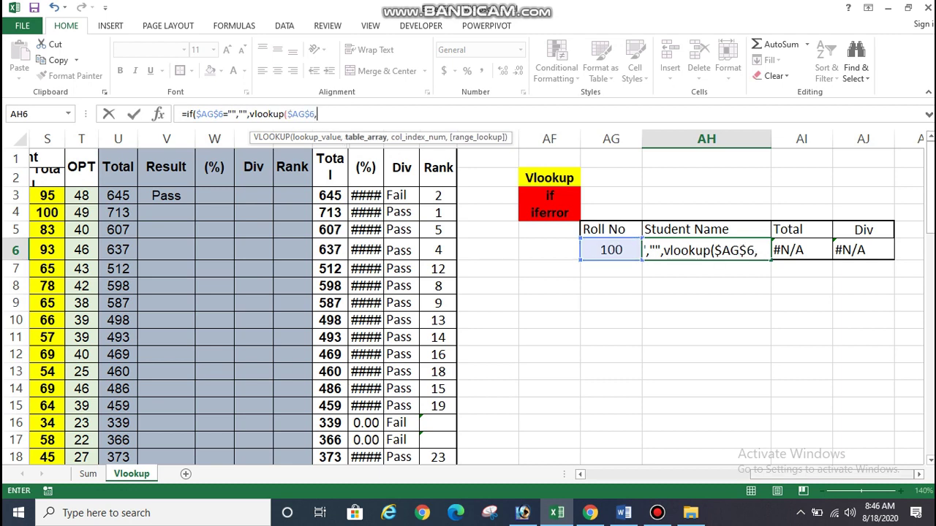
scroll(468, 292, "left", 6)
mouse_move(54, 196)
left_mouse_down()
mouse_move(614, 359)
mouse_move(827, 466)
mouse_move(800, 437)
left_mouse_up()
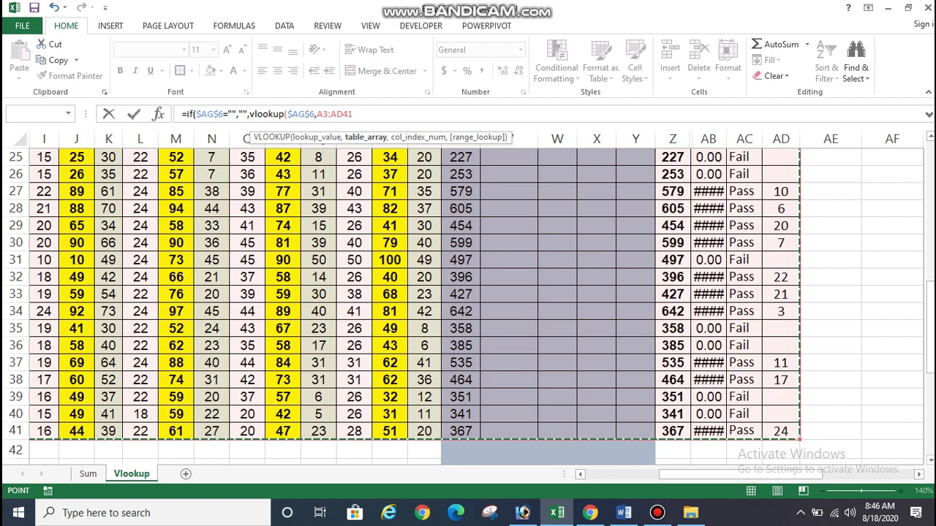
key("F4")
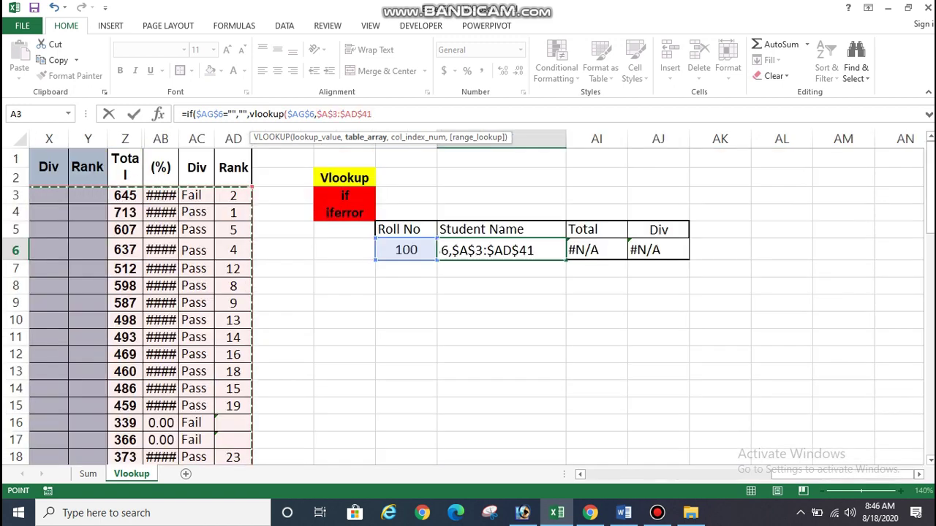
type("2,")
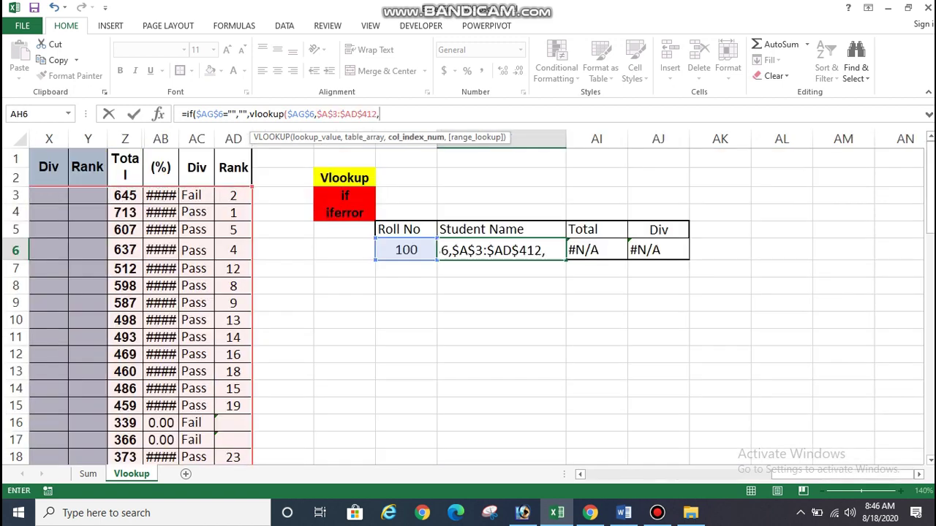
key("BackSpace")
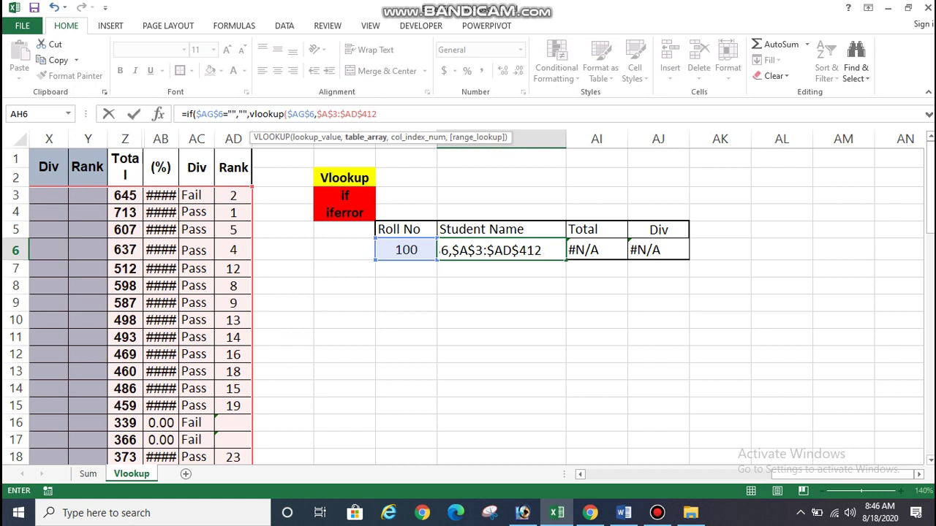
type(",2,")
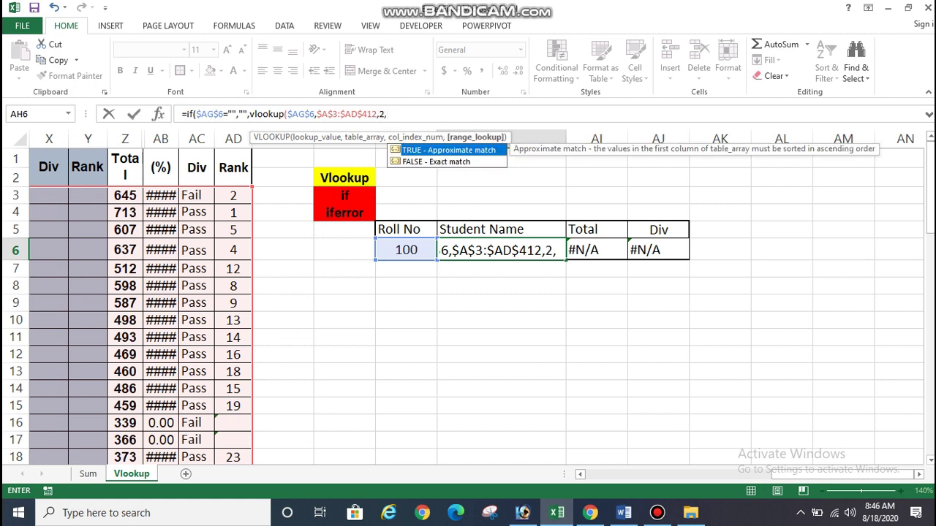
key("Down")
key("Tab")
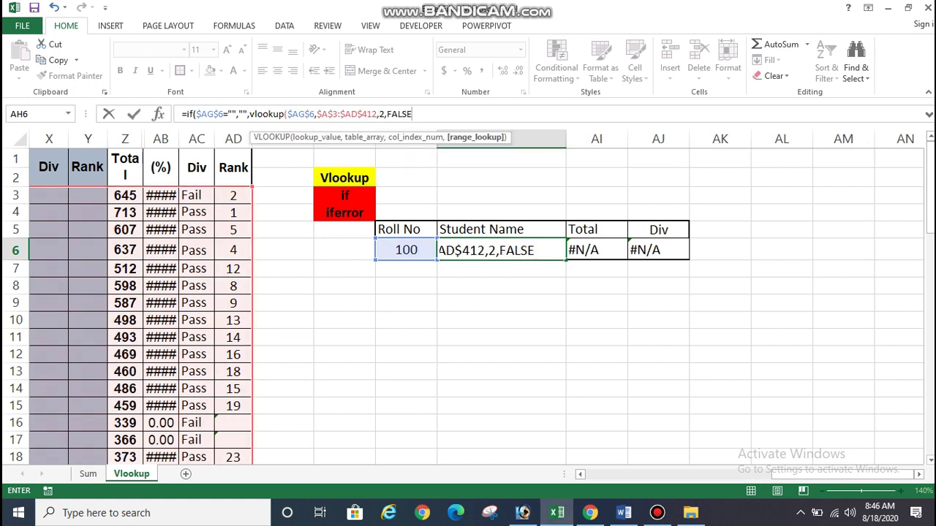
type(")")
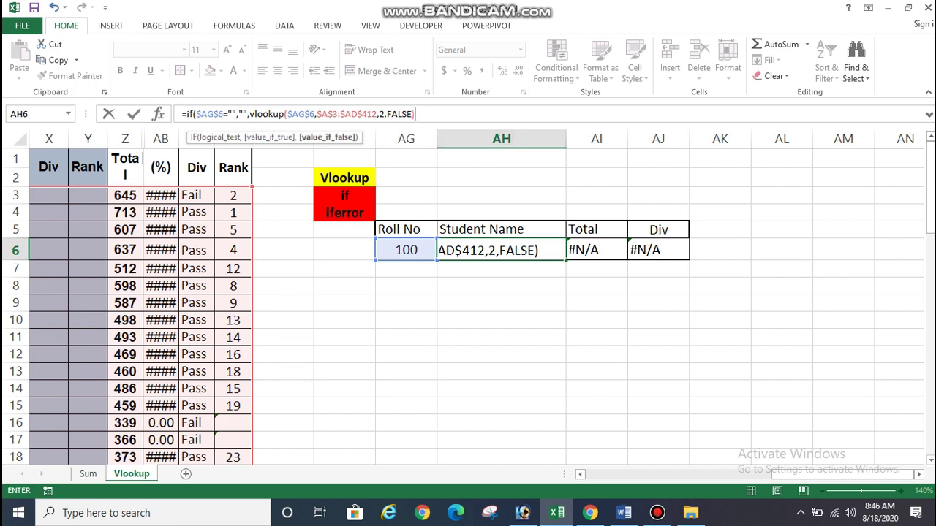
type(")")
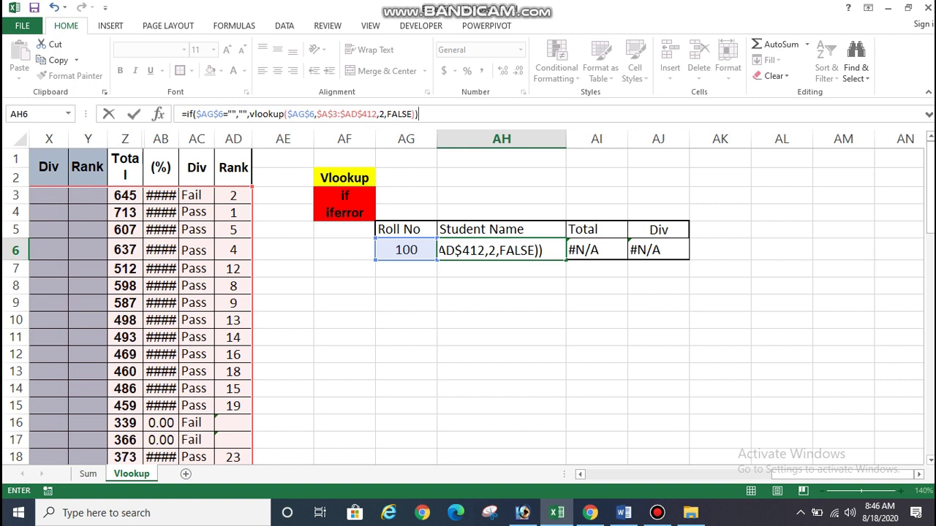
- Commit the AH6 formula, test it with roll number 8, then clear AG6
left_click(419, 114)
key("Return")
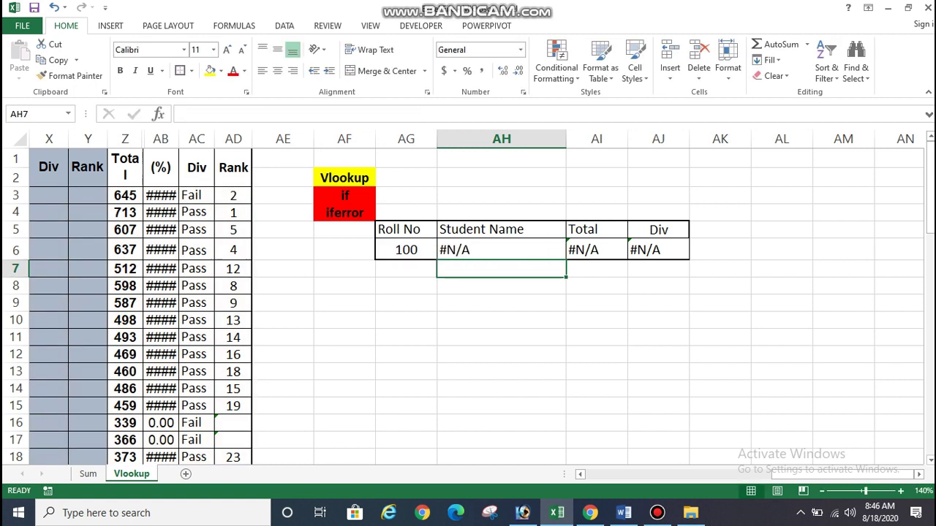
left_click(406, 249)
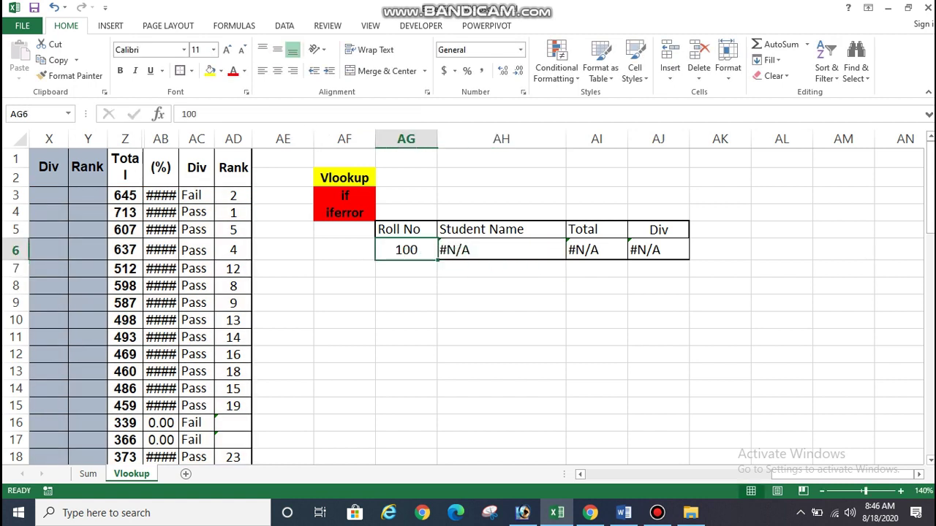
type("8")
key("Return")
left_click(406, 249)
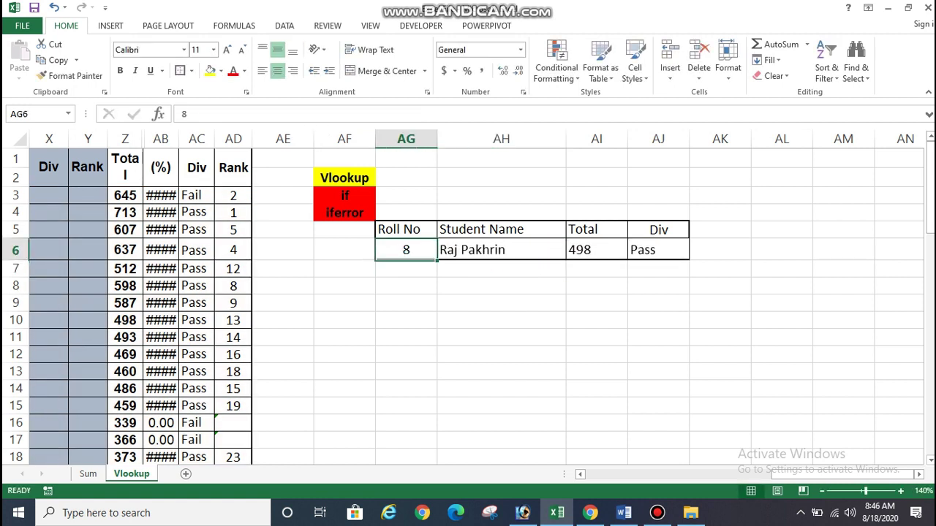
key("Delete")
- Check the Student Name formula and the last student row of the marks table
left_click(501, 249)
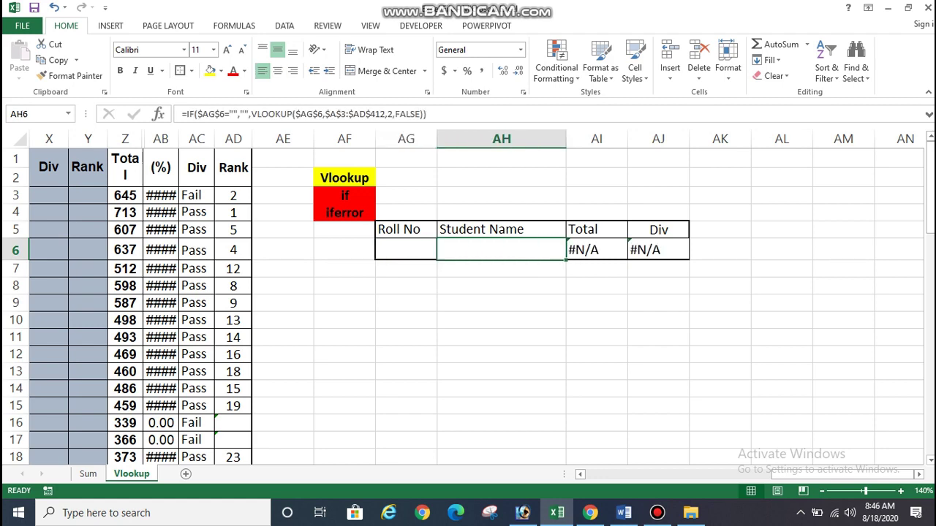
left_click(406, 249)
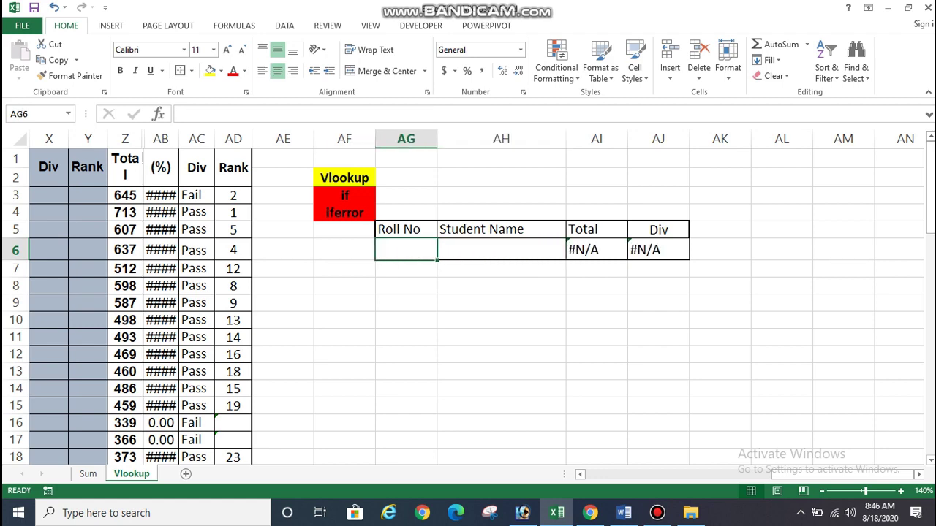
left_click_drag(841, 474, 592, 474)
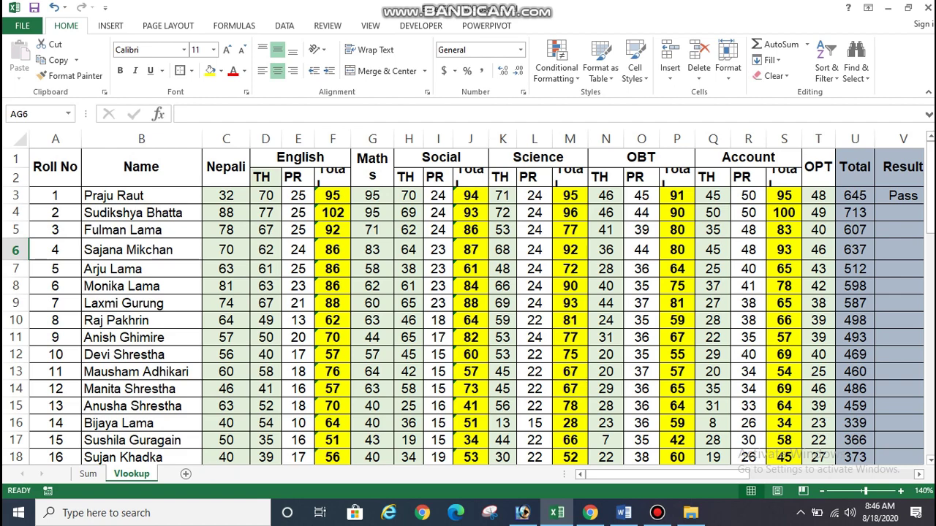
left_click_drag(930, 183, 930, 343)
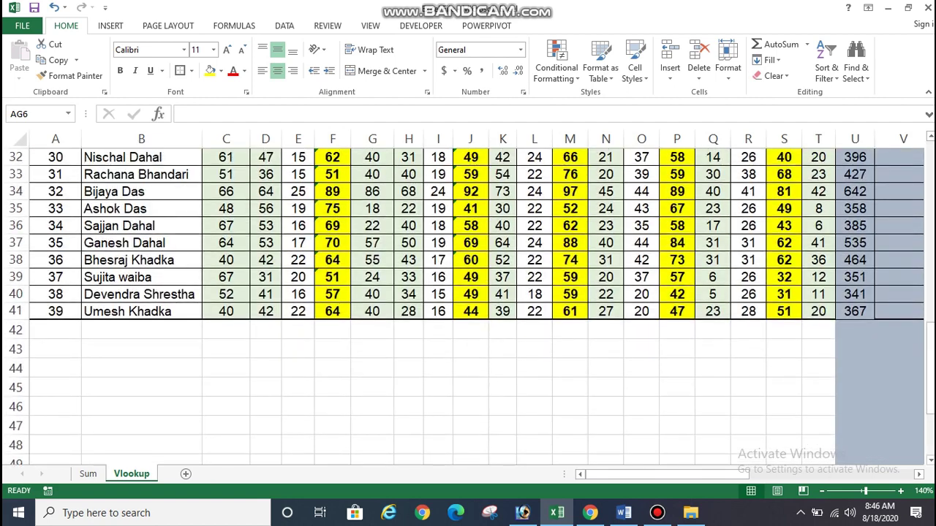
left_click(55, 312)
left_click(55, 330)
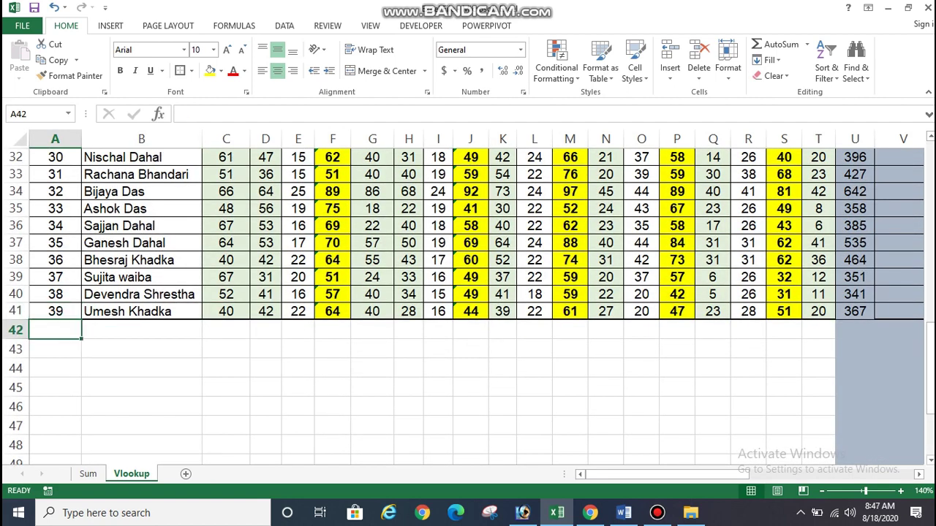
left_click_drag(930, 398, 930, 146)
left_click_drag(607, 474, 702, 474)
- Enter roll number 100, then 95 in AG6; 95 returns #N/A
left_click(613, 250)
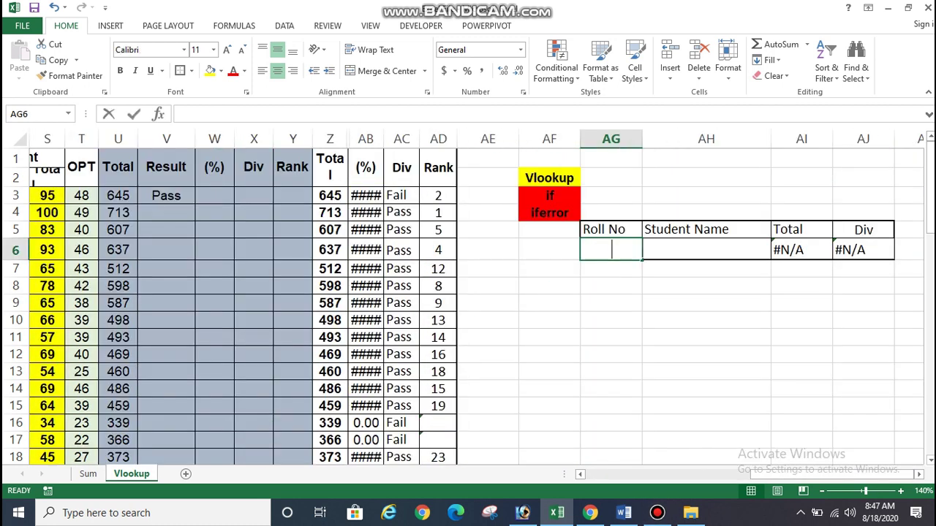
type("100")
key("Return")
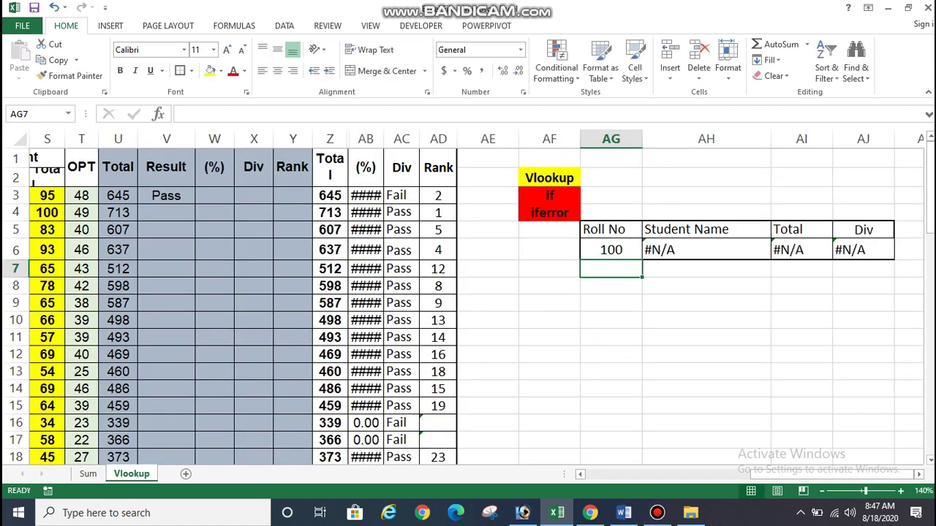
left_click(612, 250)
type("95")
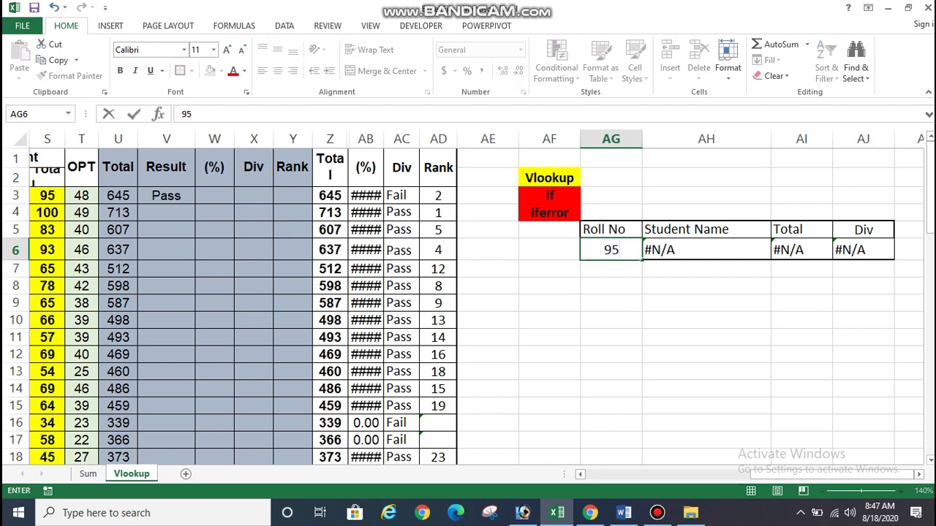
key("Return")
left_click(706, 249)
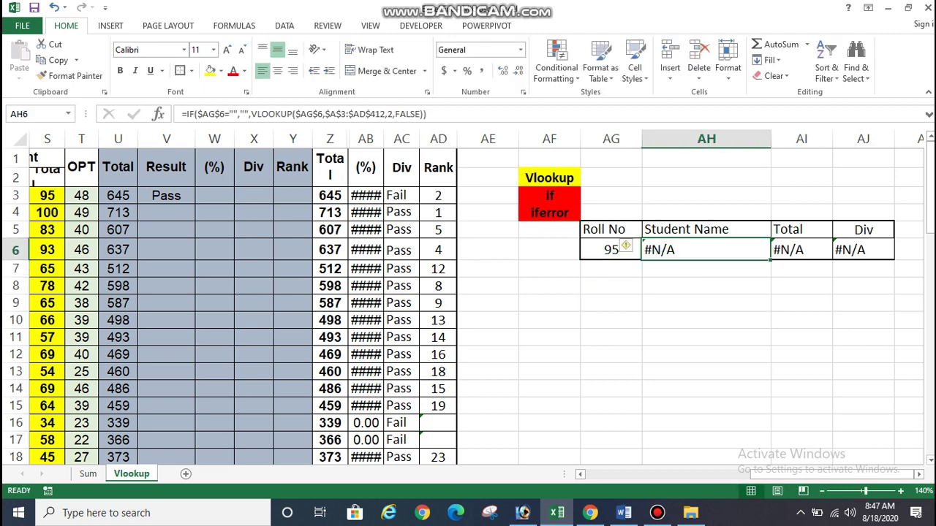
- Wrap AH6's Student Name VLOOKUP in IFERROR with a "" fallback so roll 95 shows blank
left_click(706, 320)
left_click(611, 249)
left_click(706, 249)
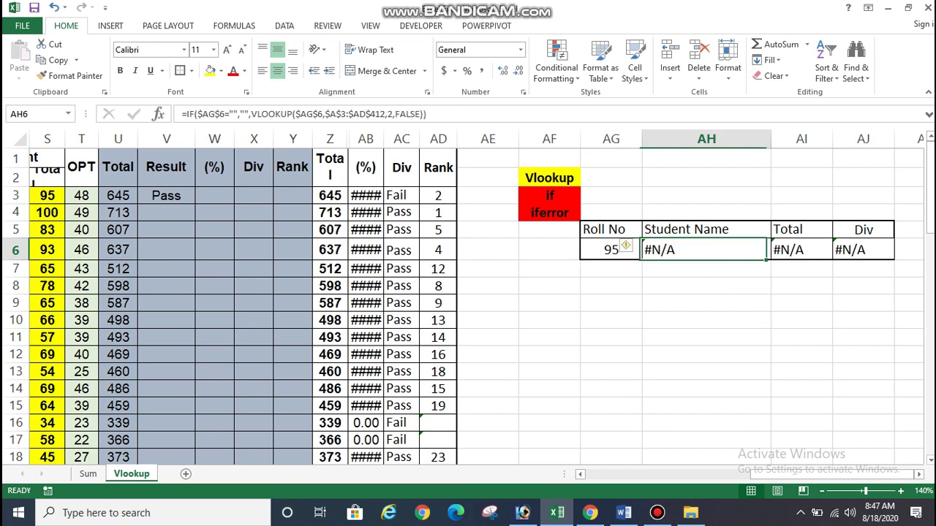
left_click(229, 115)
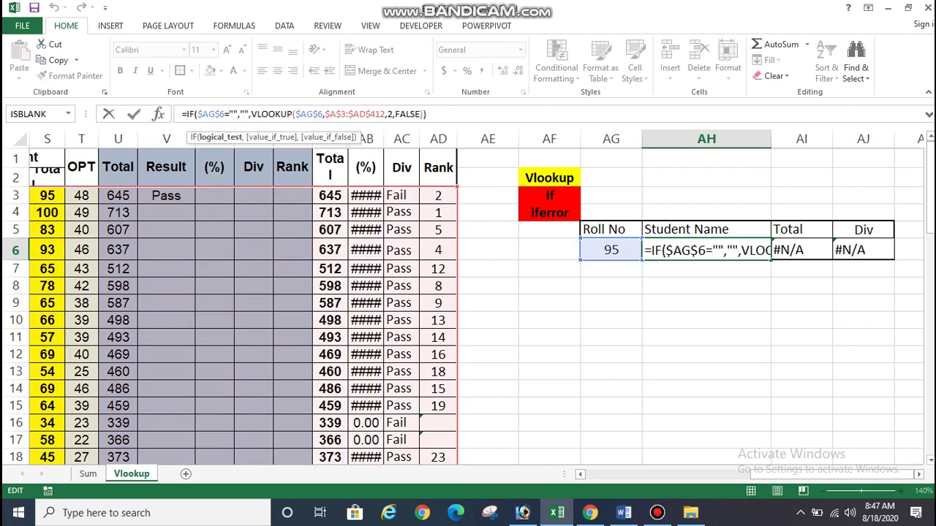
left_click_drag(249, 114, 195, 114)
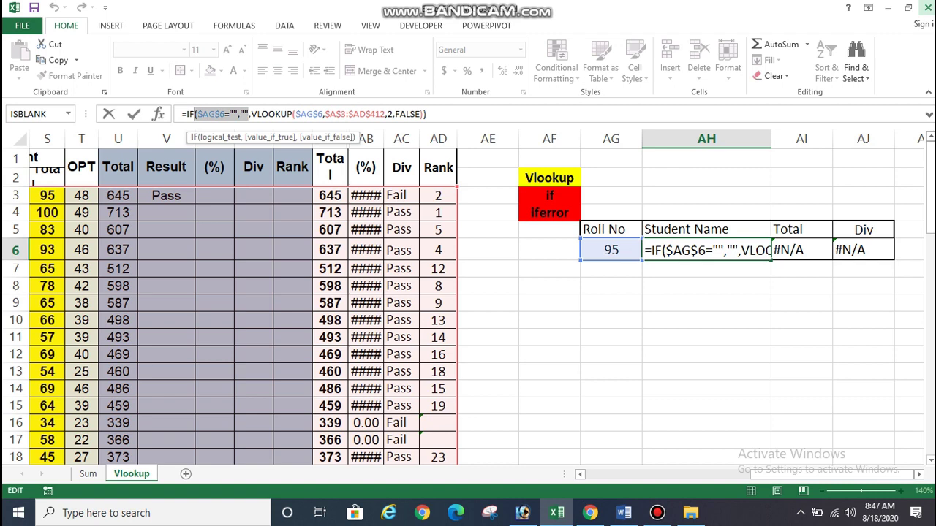
type("error")
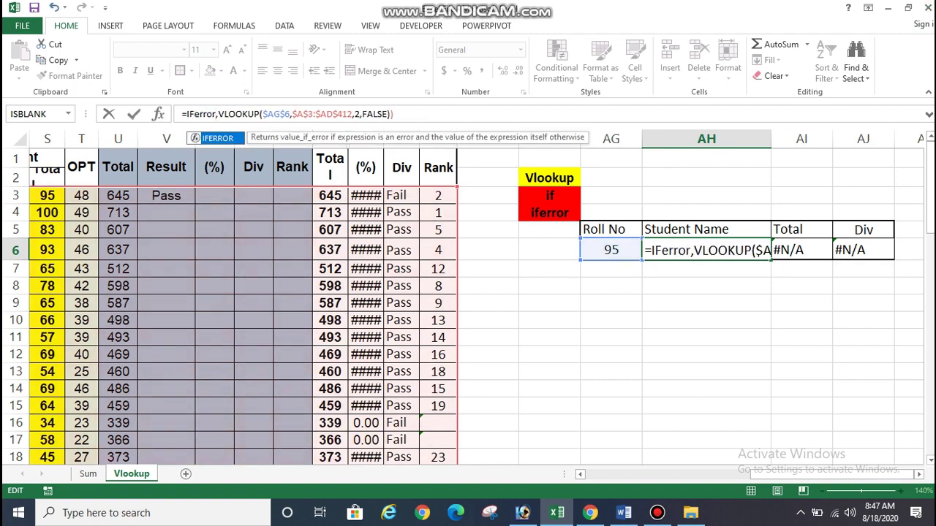
type(",")
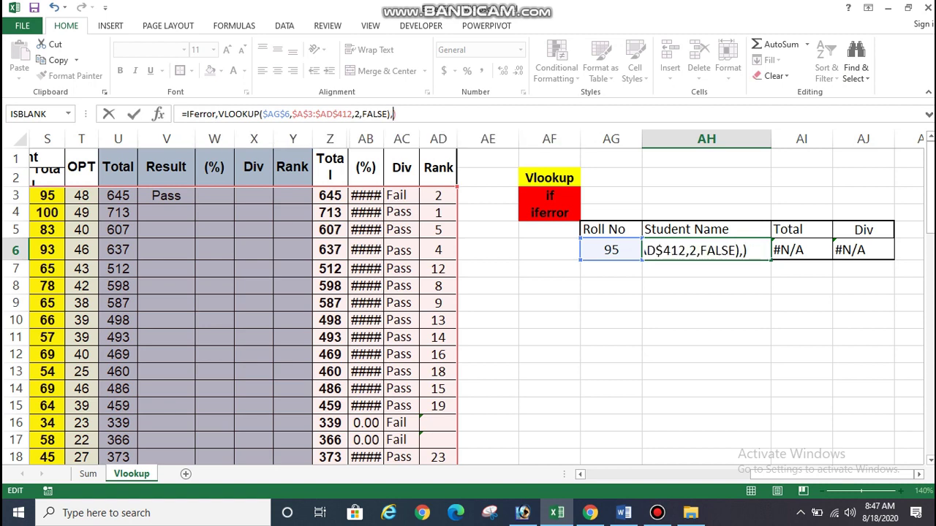
type("\"\"")
left_click(217, 113)
key("Delete")
type("(")
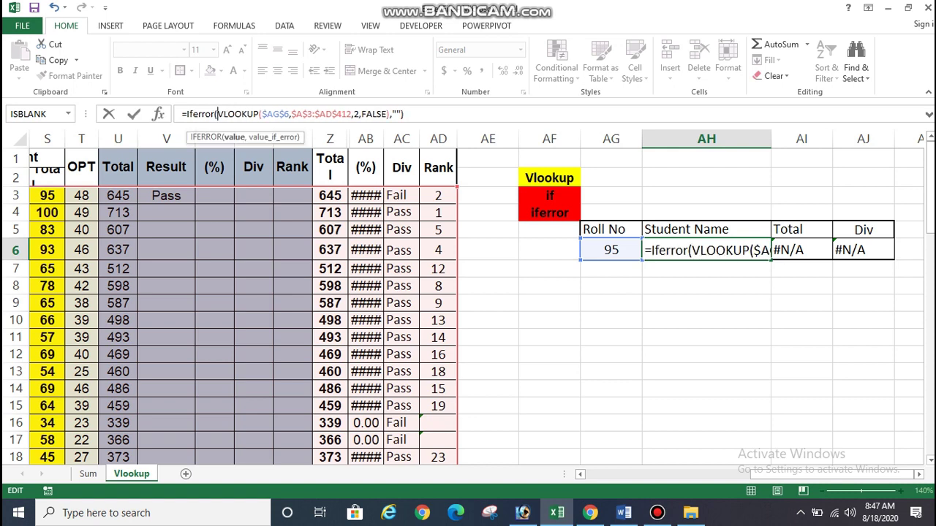
key("Return")
left_click(707, 249)
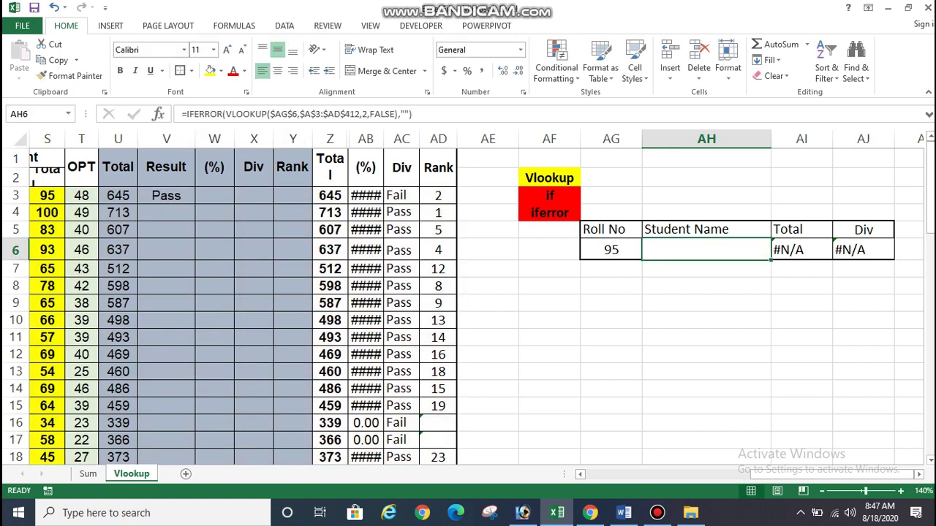
- Review the Vlookup, If and Iferror label cells beside the lookup table
key("Down")
key("Down")
key("Down")
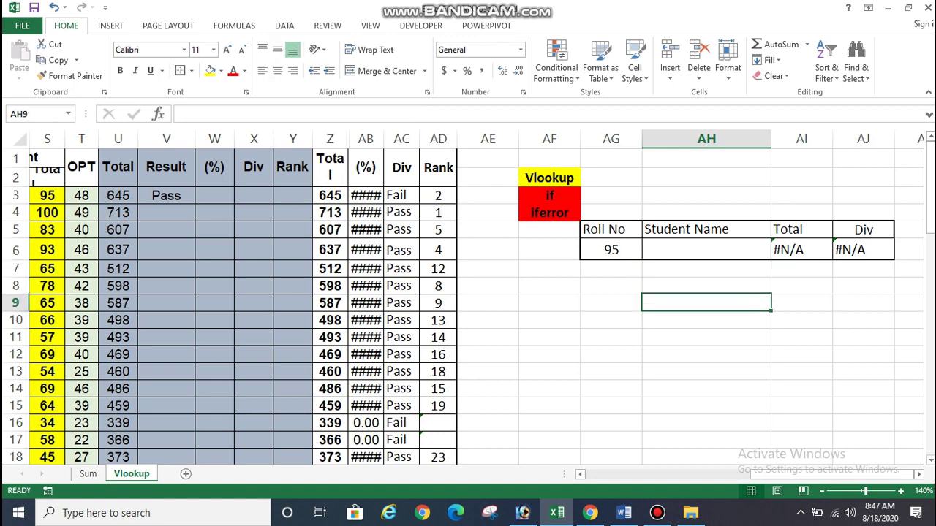
key("Up")
key("Up")
key("Up")
key("Down")
left_click_drag(549, 178, 549, 212)
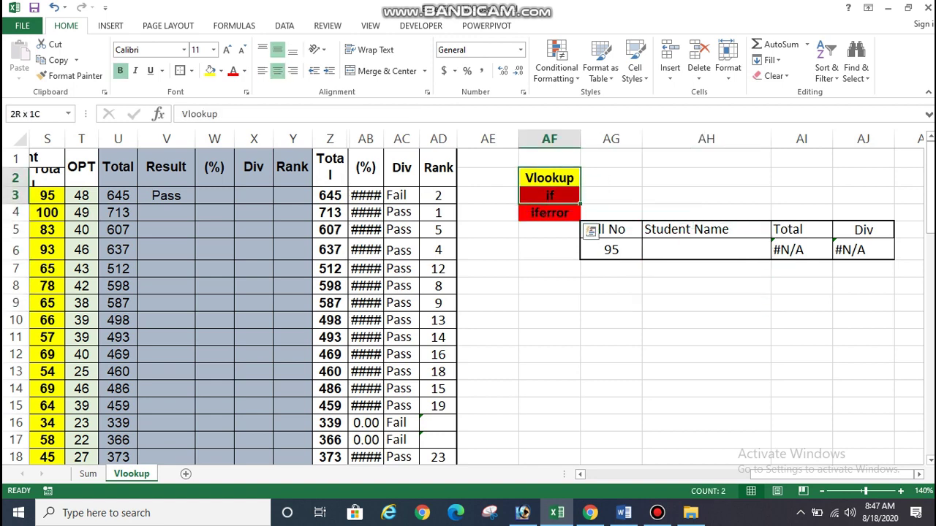
left_click(549, 225)
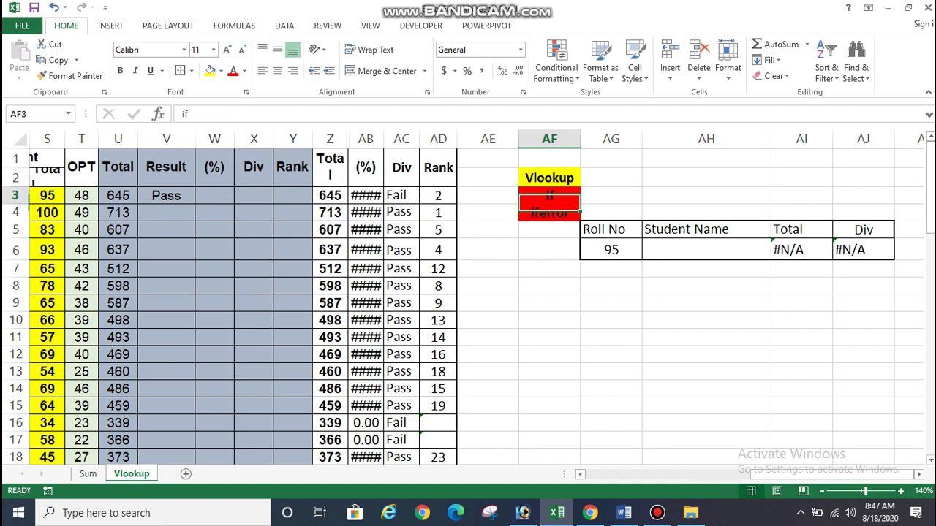
- Replace the column number 2 in AH6's IFERROR(VLOOKUP) formula with match
left_click(706, 268)
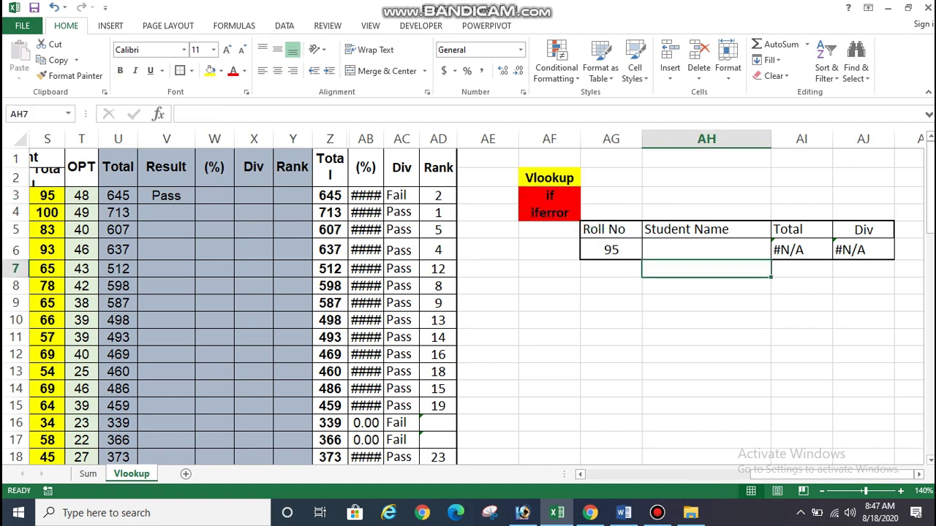
left_click(549, 177)
left_click(706, 249)
key("F2")
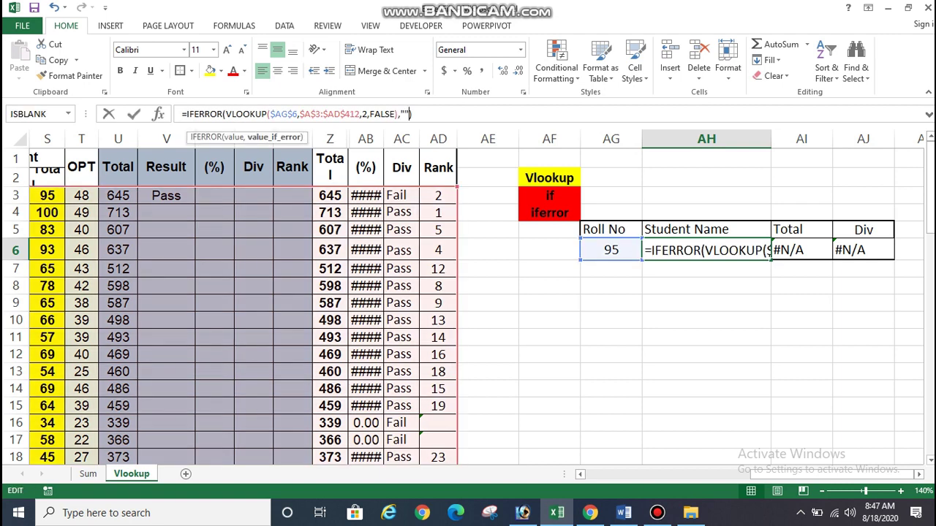
left_click(364, 114)
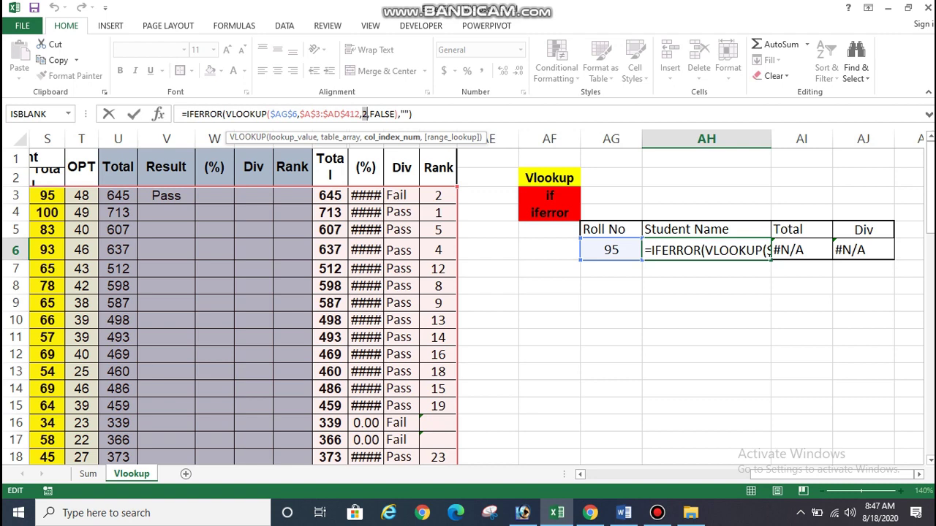
type("match")
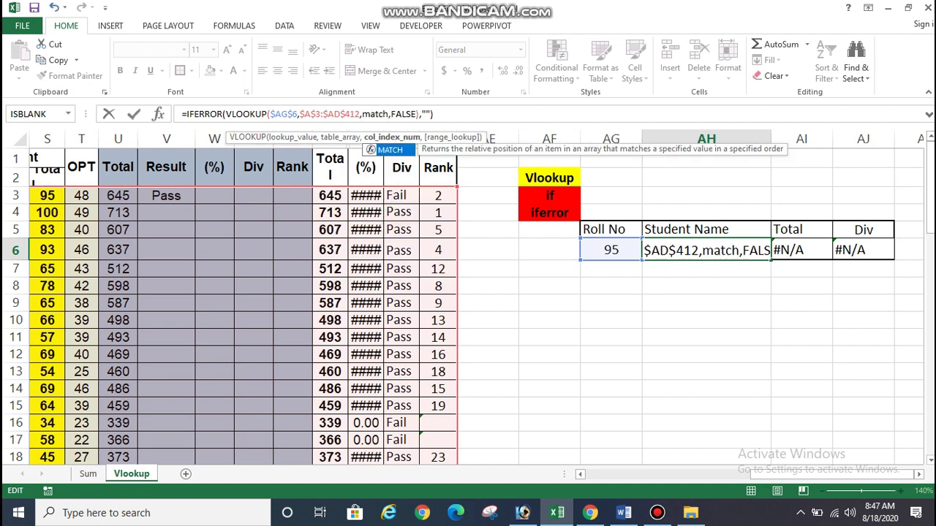
scroll(476, 307, "left", 1)
scroll(475, 307, "left", 1)
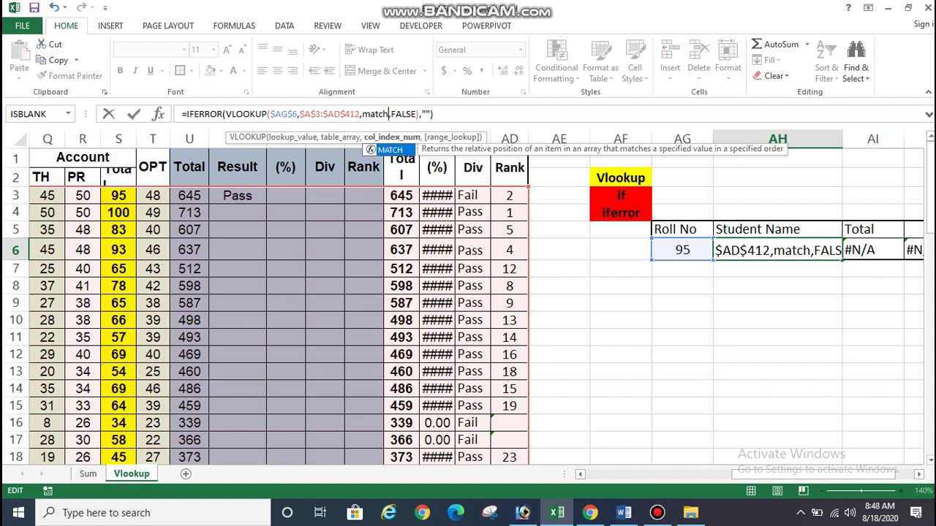
left_click(778, 354)
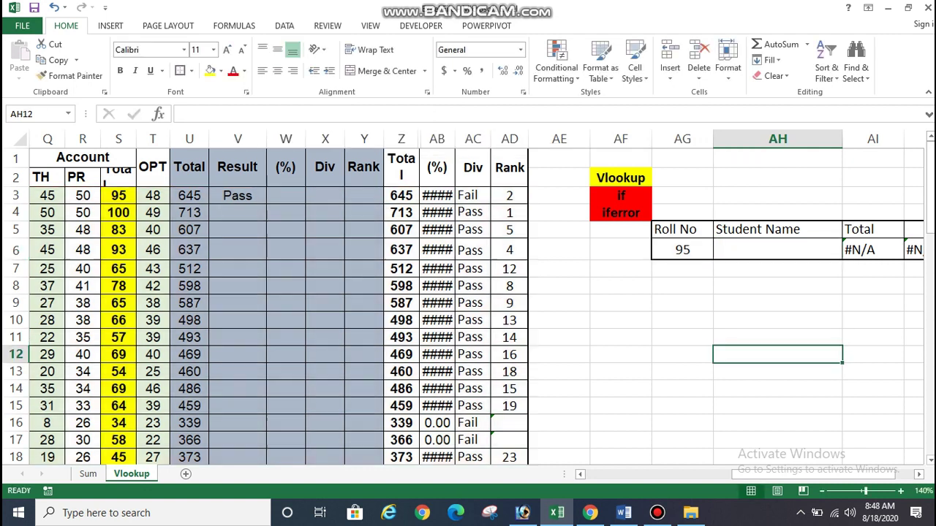
- Select the AG5:AJ6 Roll No lookup table
left_click(682, 303)
left_click(682, 270)
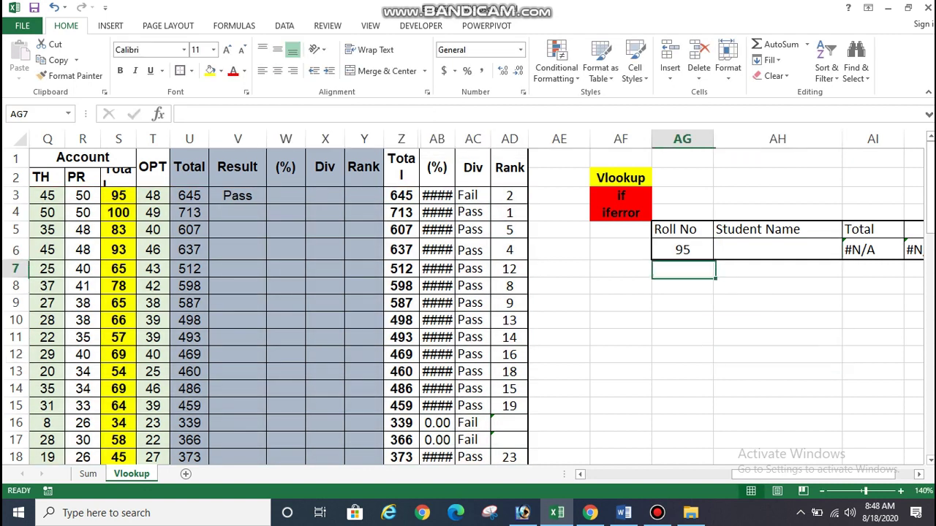
mouse_move(841, 474)
left_mouse_down()
mouse_move(753, 474)
mouse_move(860, 474)
mouse_move(593, 473)
left_mouse_up()
left_click(488, 212)
left_click(142, 230)
left_click_drag(54, 195, 677, 372)
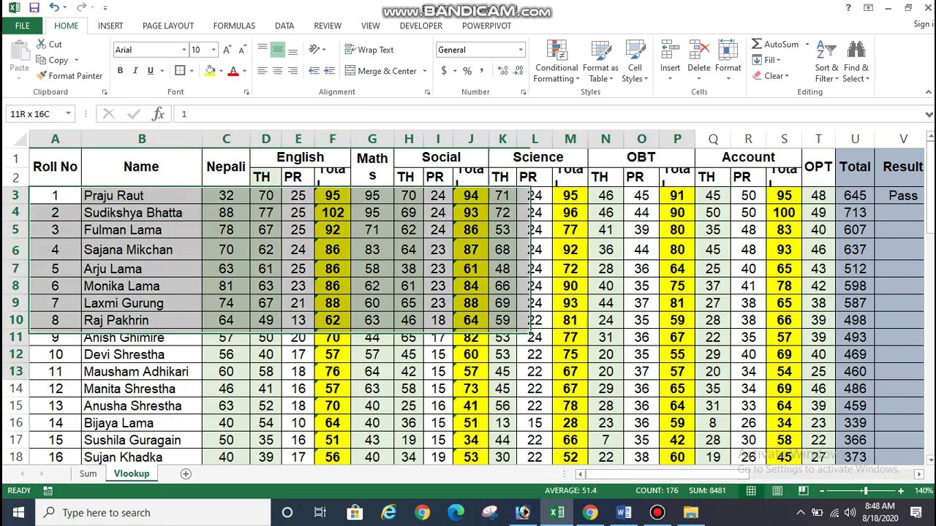
left_click(819, 337)
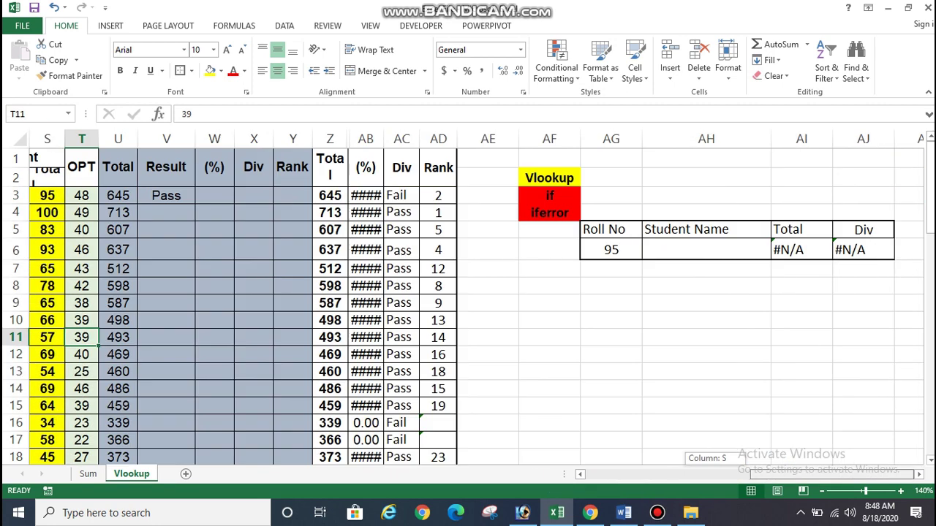
left_click_drag(695, 473, 804, 474)
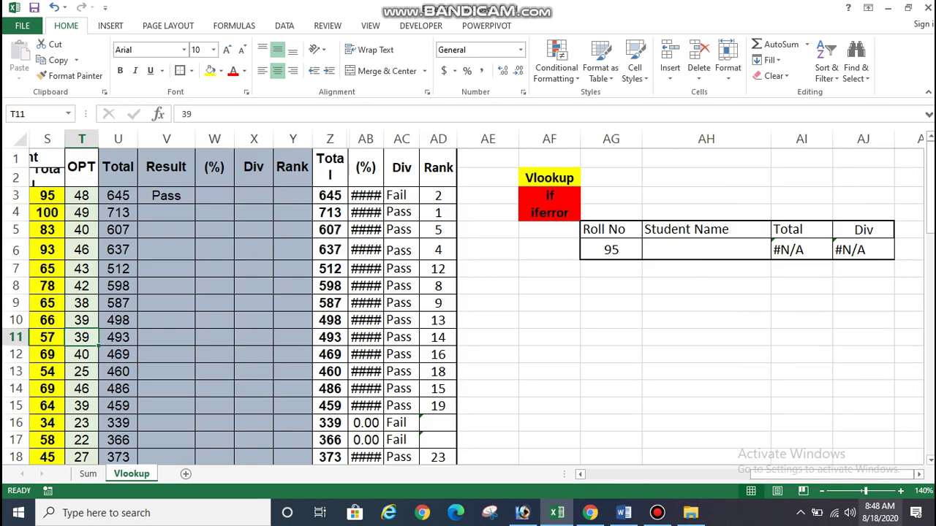
left_click_drag(604, 229, 906, 269)
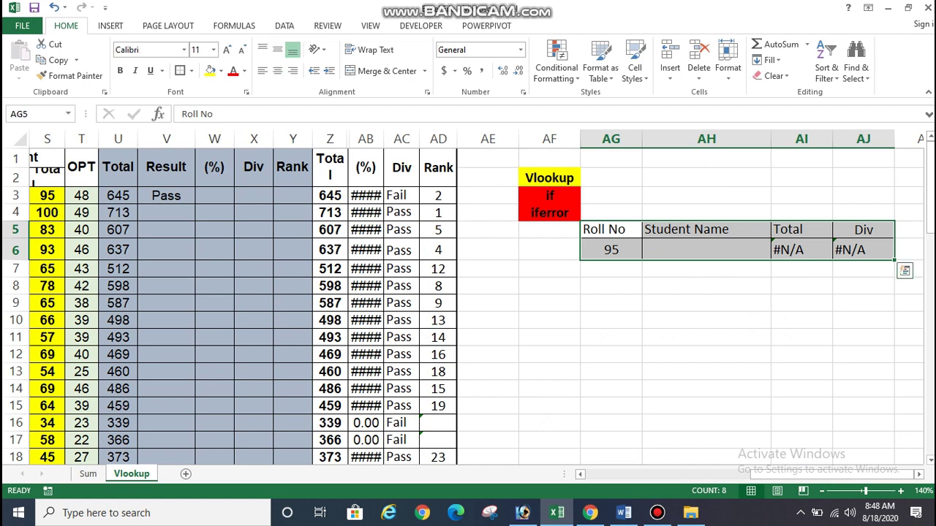
- Paste the copied lookup table at A1 of a new sheet and autofit columns A to D
key("ctrl+c")
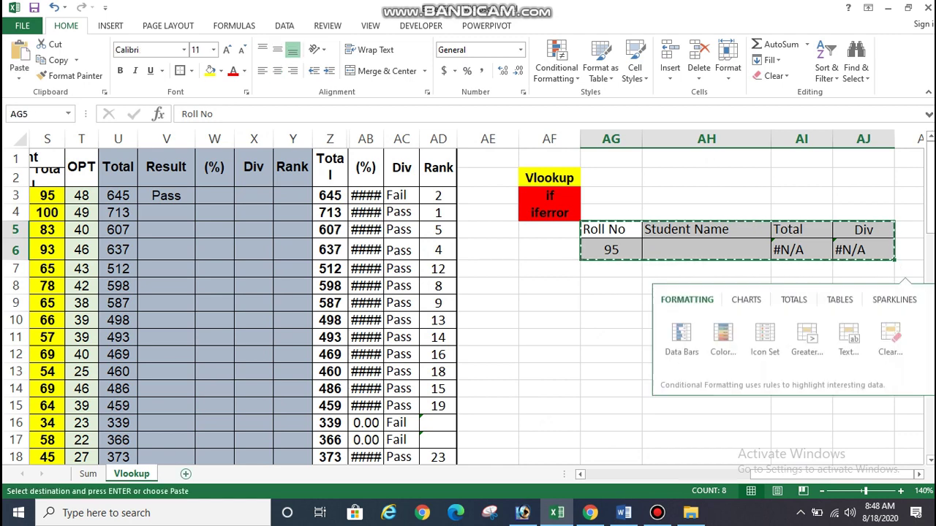
left_click(186, 474)
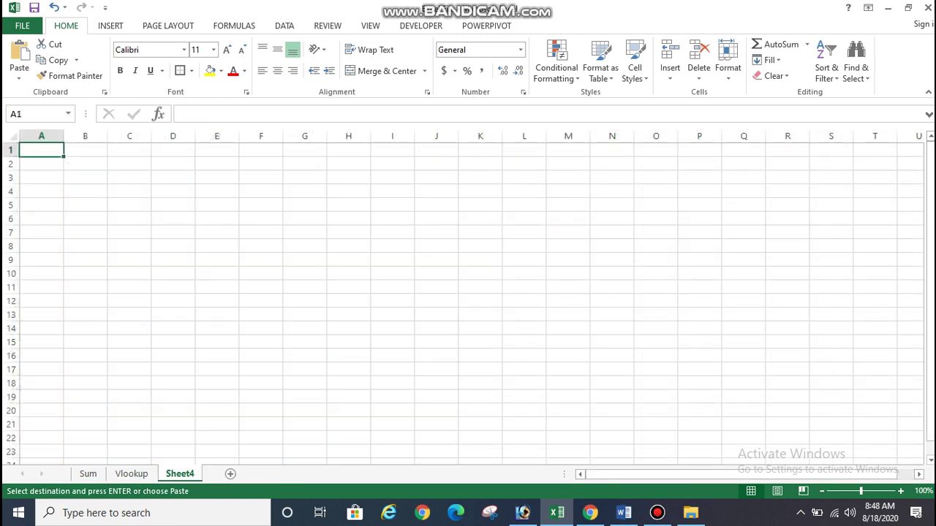
key("ctrl+v")
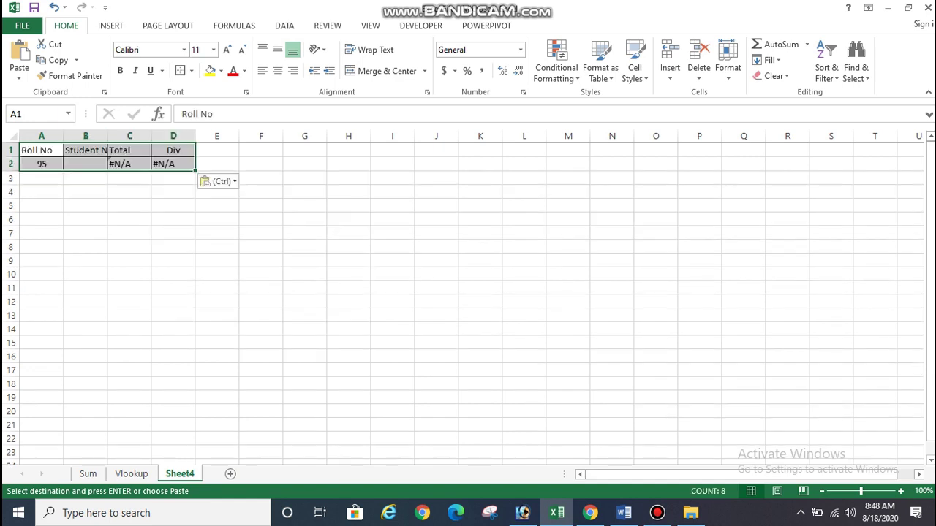
left_click(437, 247)
mouse_move(41, 136)
left_mouse_down()
mouse_move(233, 136)
mouse_move(196, 136)
left_mouse_up()
double_click(195, 136)
left_click(299, 192)
left_click_drag(99, 260, 100, 247)
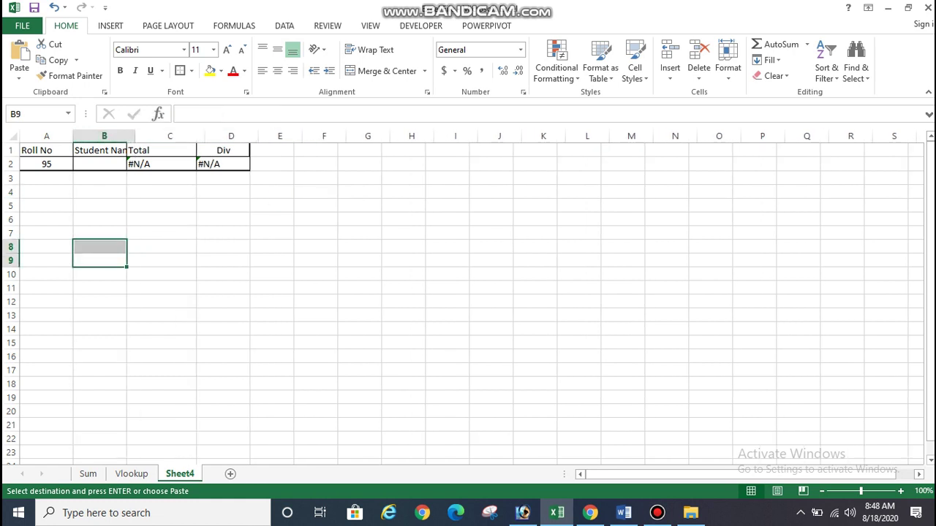
double_click(127, 136)
left_click(280, 329)
- Rename the new sheet to Home
double_click(180, 473)
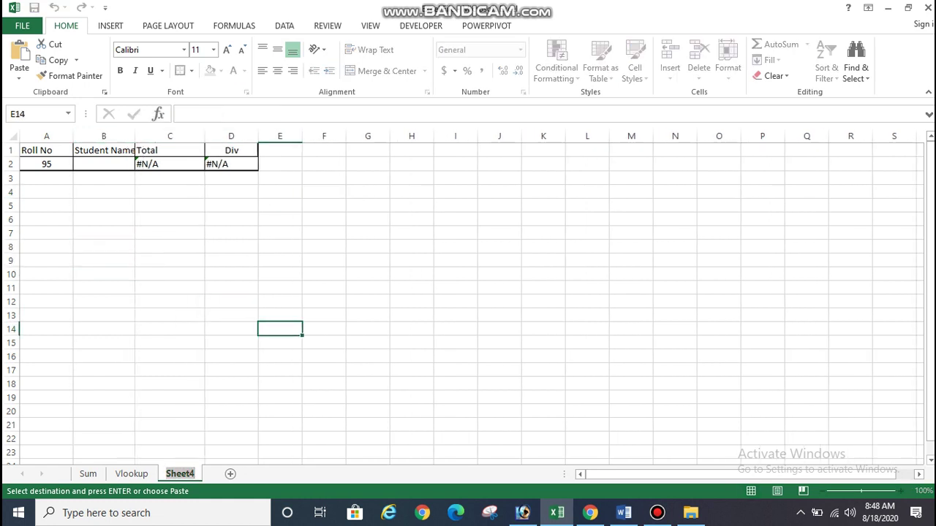
type("Home")
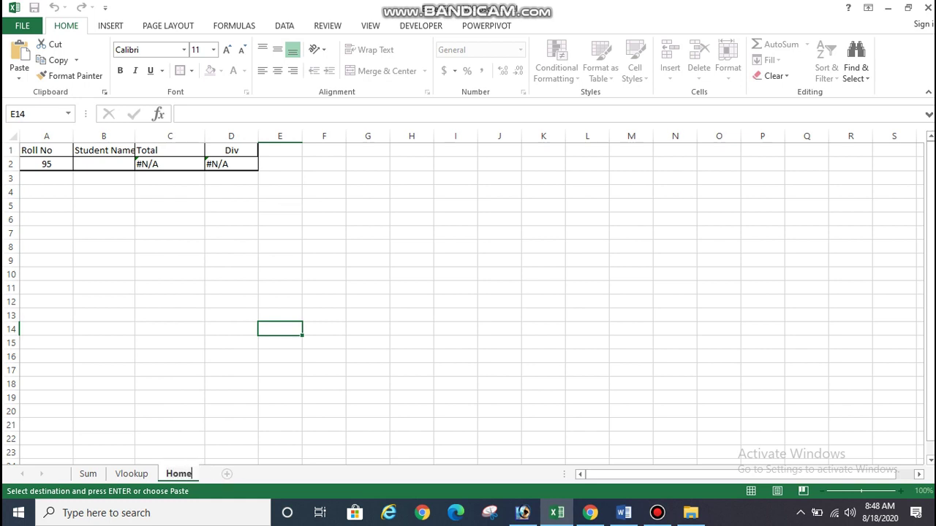
left_click(454, 247)
left_click(104, 163)
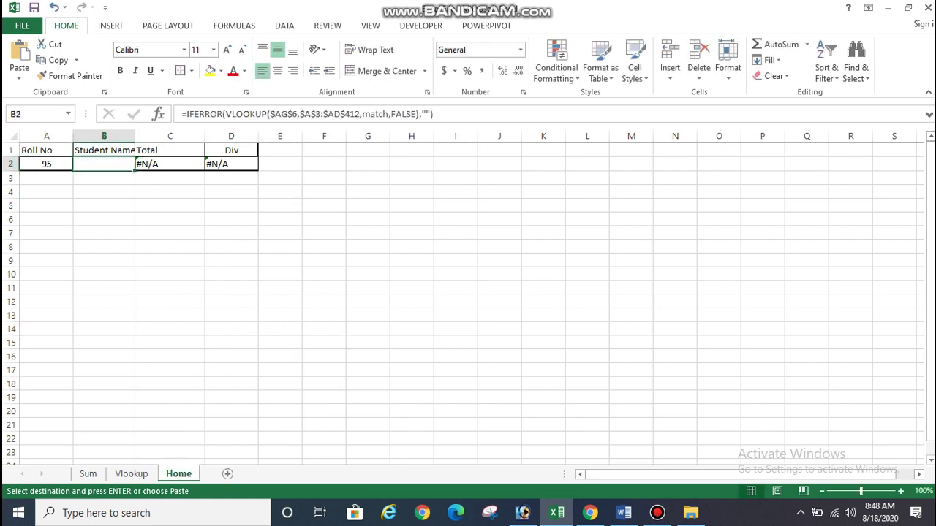
left_click(170, 192)
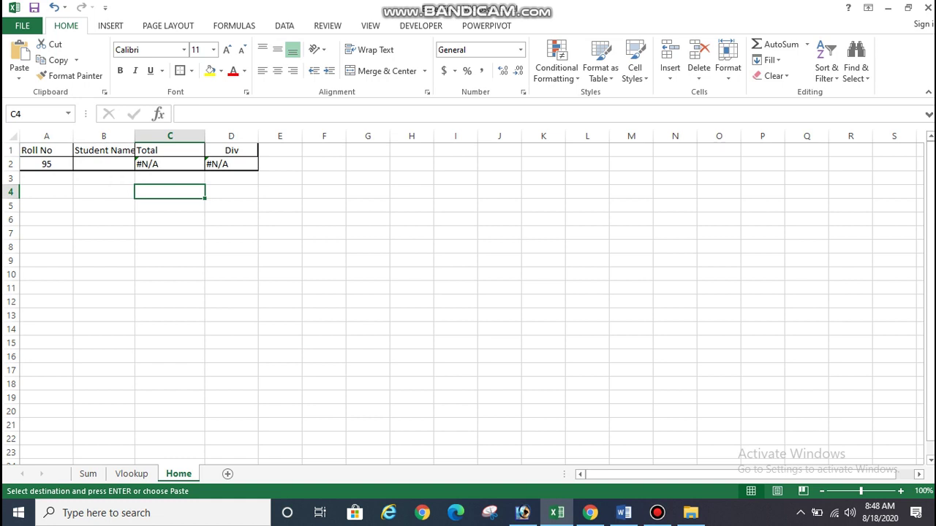
left_click(234, 206)
left_click(499, 259)
- Set the roll number in A2 to 10 and widen columns B, C and D
left_click(46, 164)
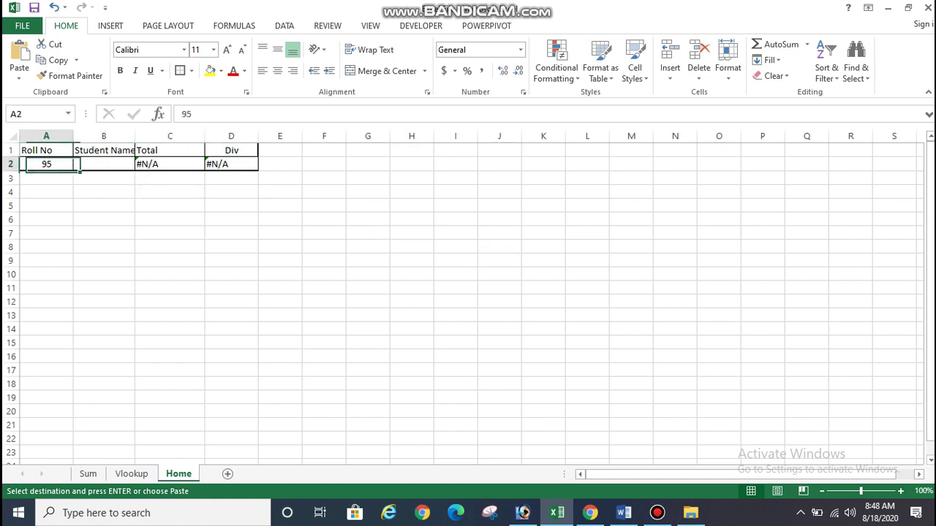
type("10")
key("Return")
left_click(103, 136)
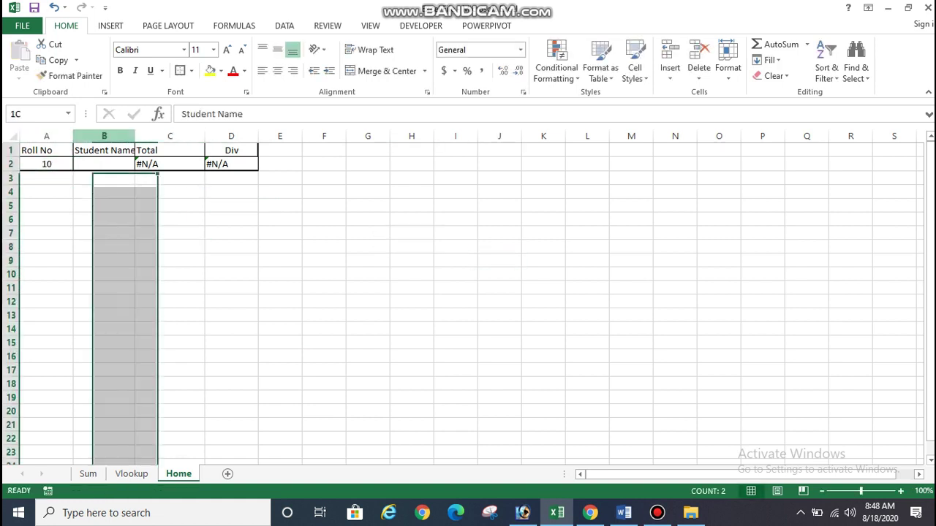
left_click_drag(135, 136, 155, 136)
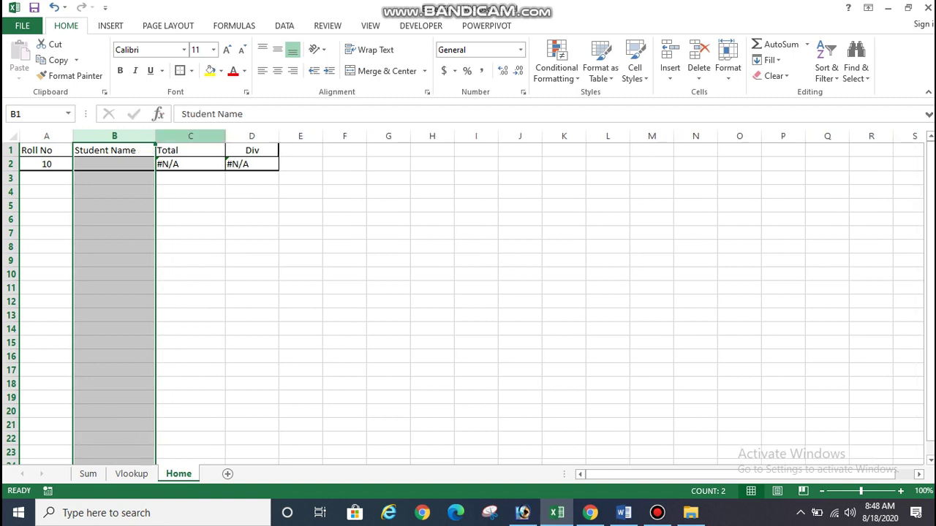
left_click_drag(226, 136, 316, 136)
left_click(557, 261)
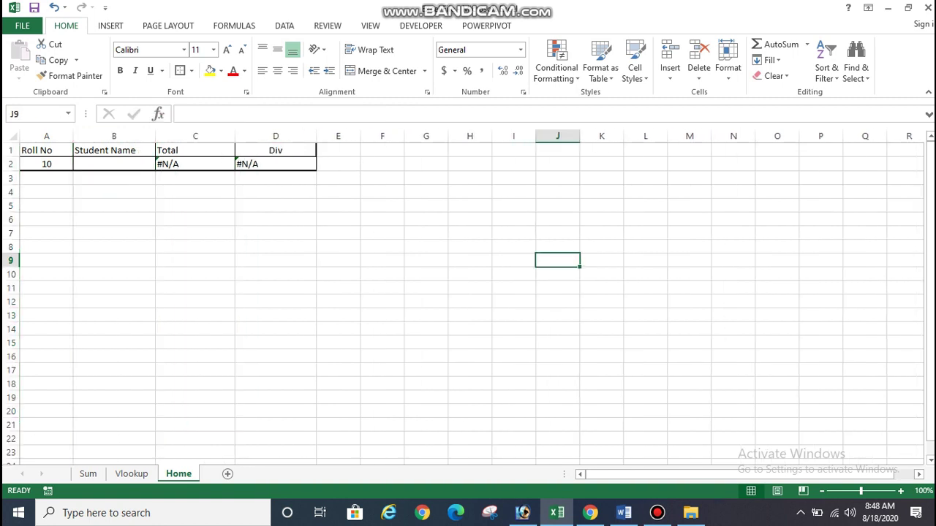
- Start a =vlookup( formula in B2 using the absolute $A$2 roll number as lookup value
left_click(114, 164)
type("=")
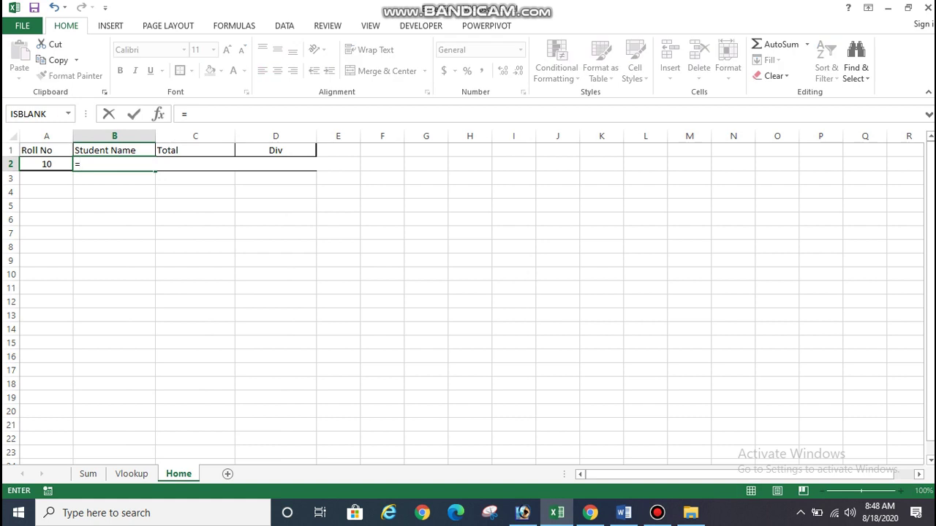
type("vlookup")
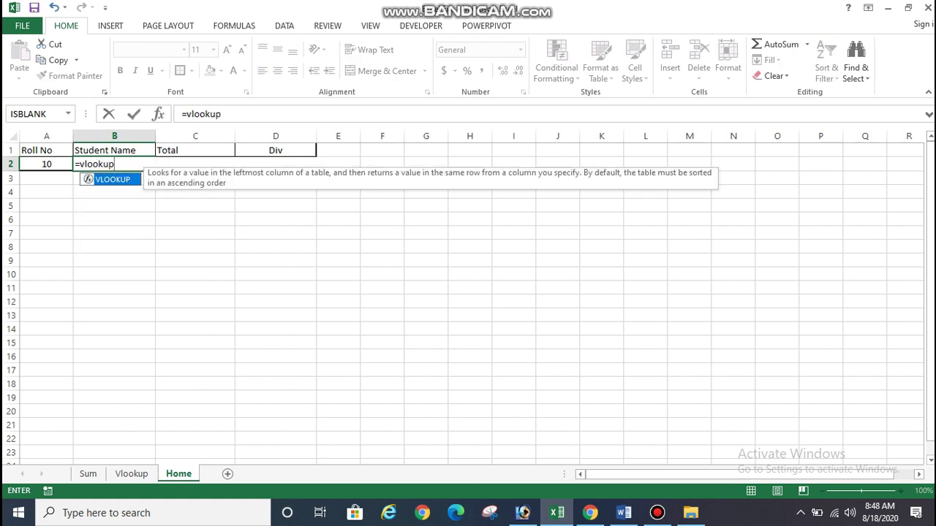
type("(")
key("Left")
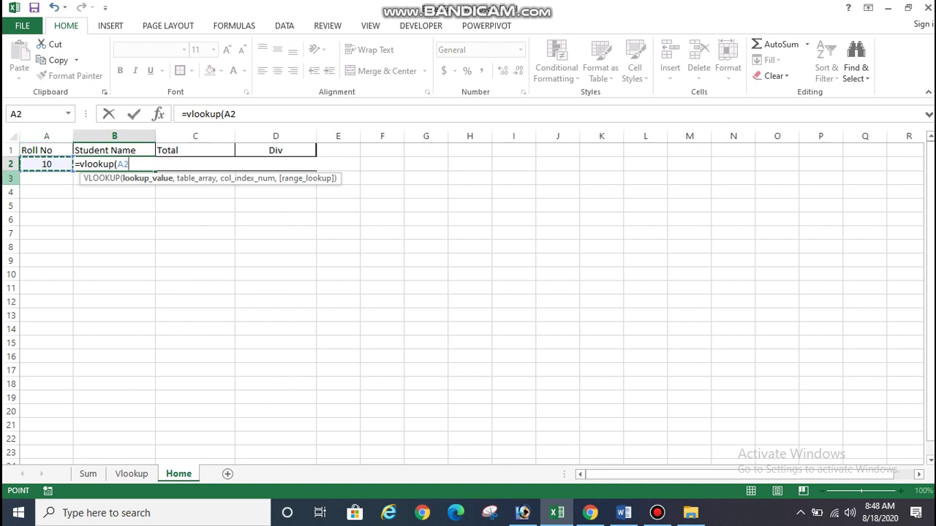
key("F4")
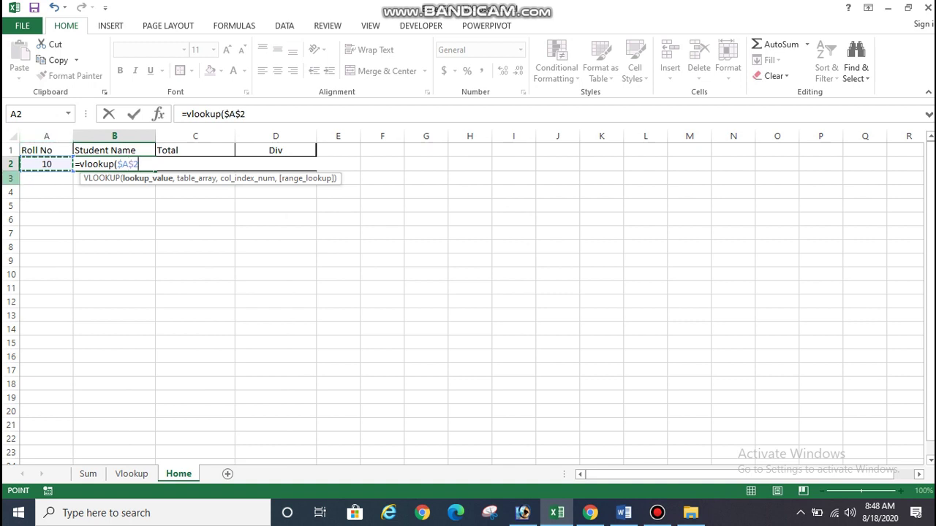
type(",")
left_click(131, 474)
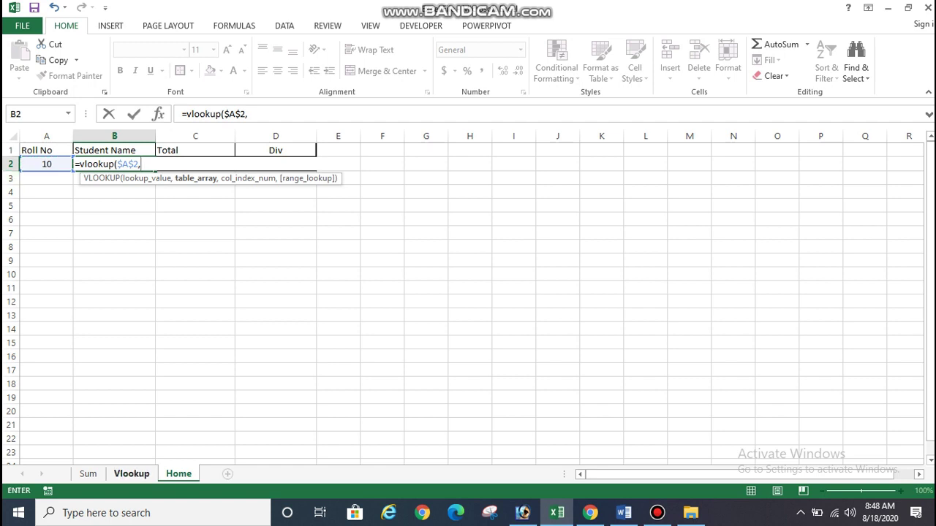
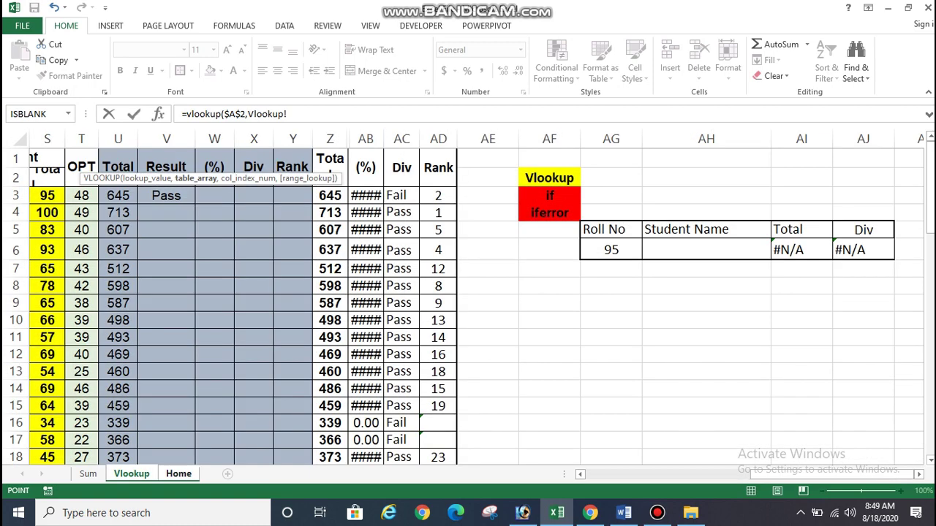
- Finish B2's VLOOKUP with absolute range Vlookup!A3:AD41, column 2 and exact match (FALSE)
scroll(475, 300, "left", 10)
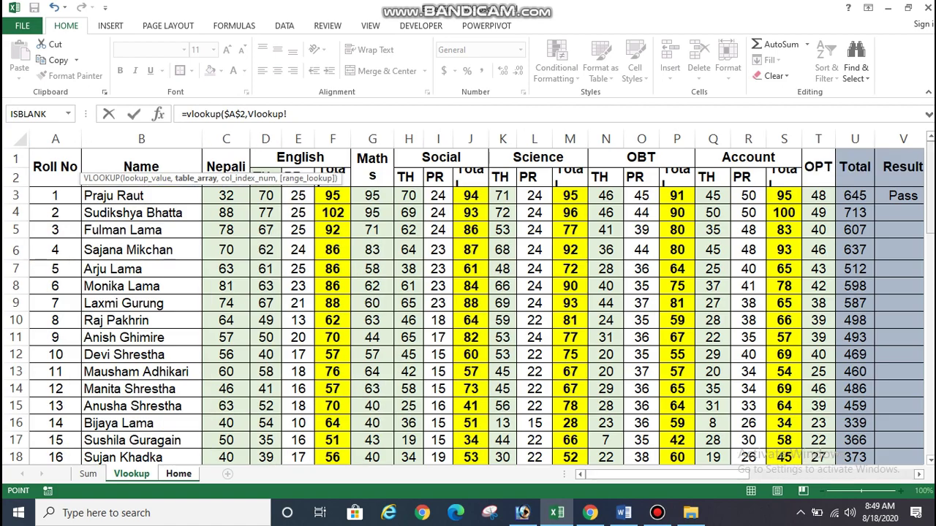
mouse_move(55, 196)
left_mouse_down()
mouse_move(853, 432)
mouse_move(819, 459)
mouse_move(811, 433)
left_mouse_up()
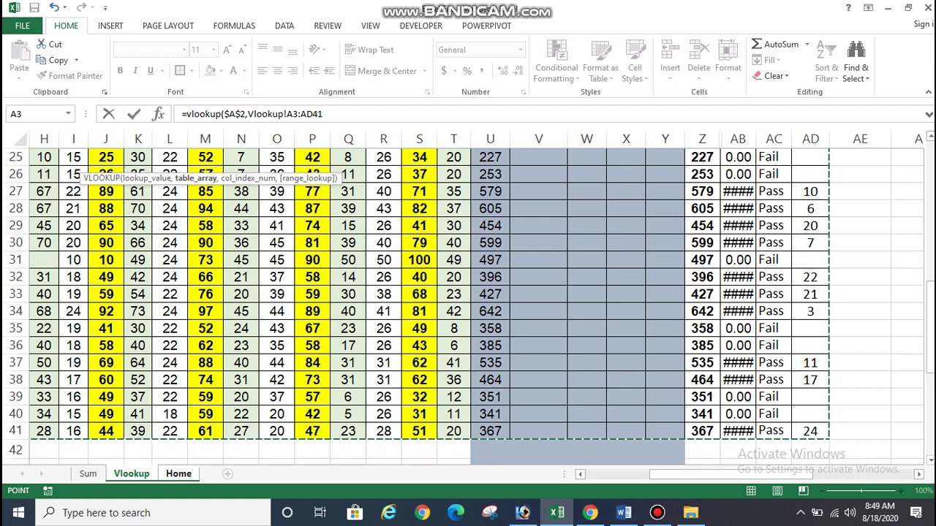
key("F4")
scroll(468, 307, "up", 8)
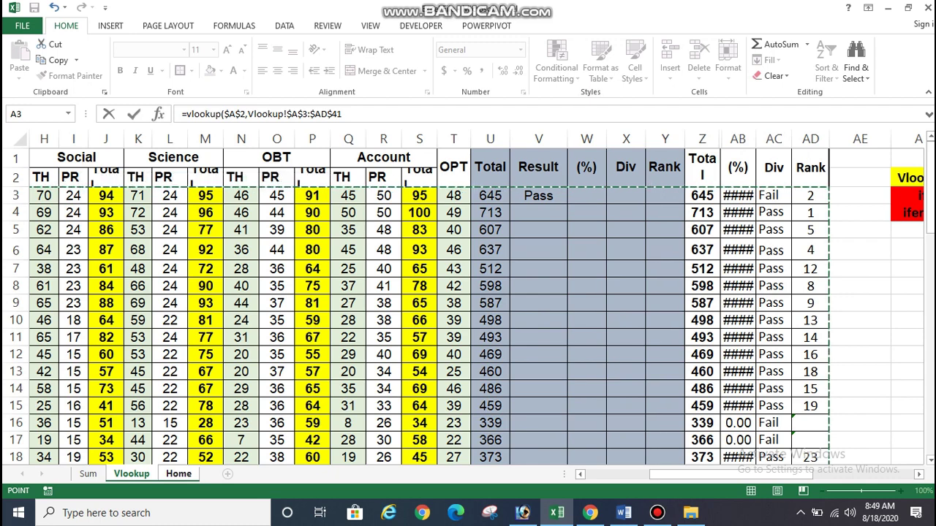
key("F2")
type(",")
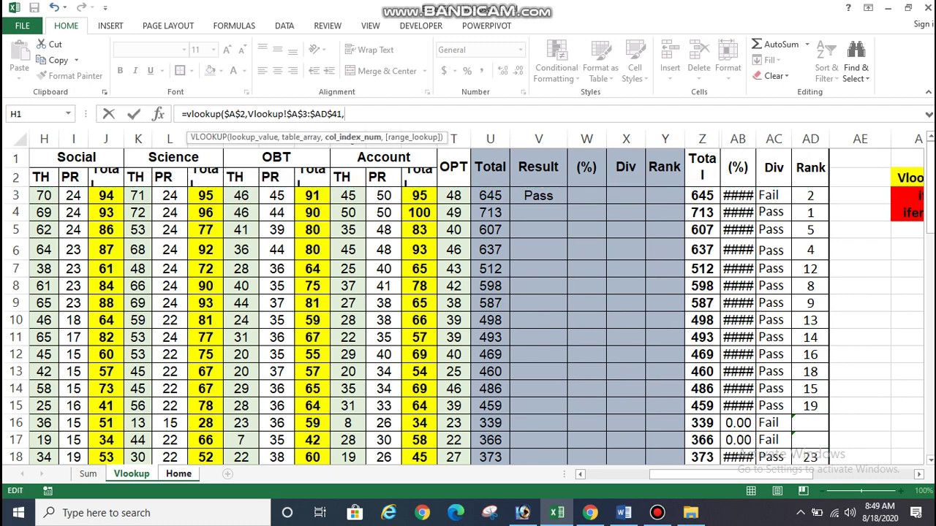
type("2,")
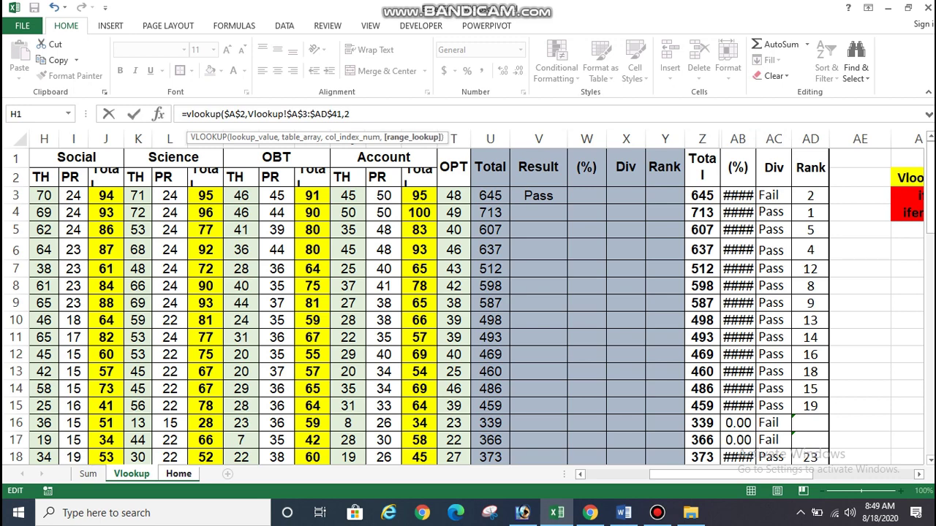
type("f")
key("Down")
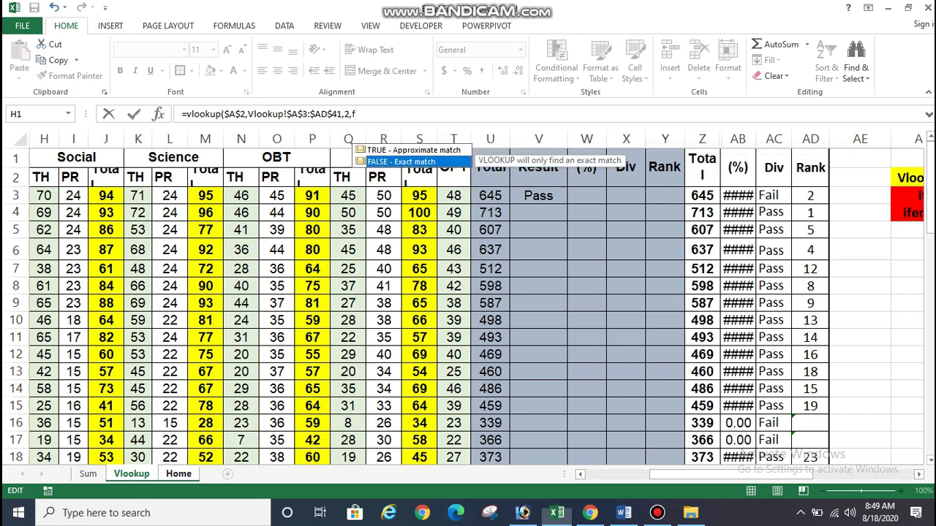
key("Tab")
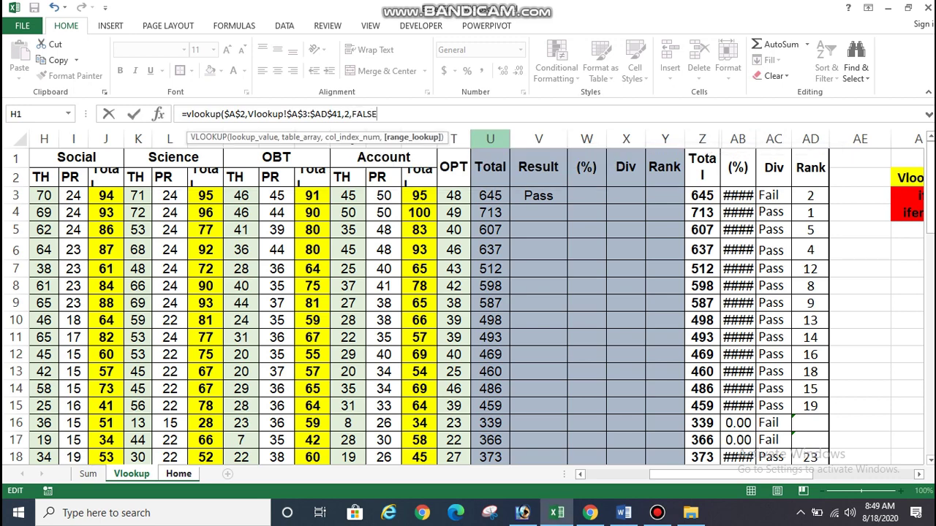
key("Return")
- Copy the B2 lookup formula across into the Total and Div cells C2 and D2
left_click(275, 232)
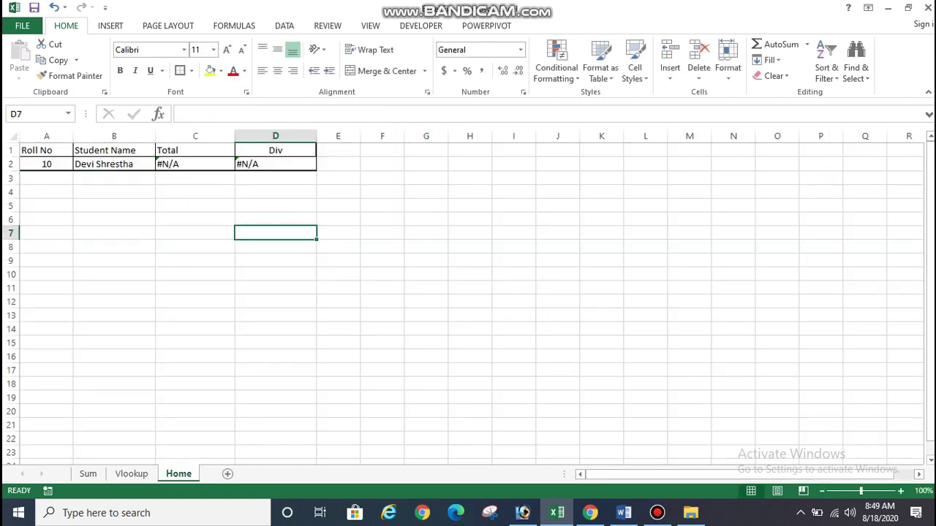
left_click(113, 164)
left_click(46, 164)
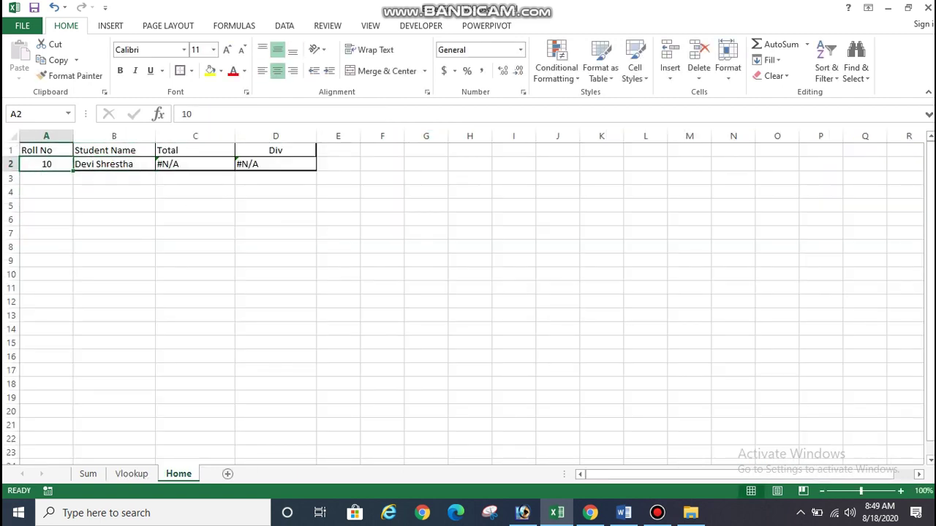
left_click(114, 164)
left_click(131, 474)
left_click(179, 474)
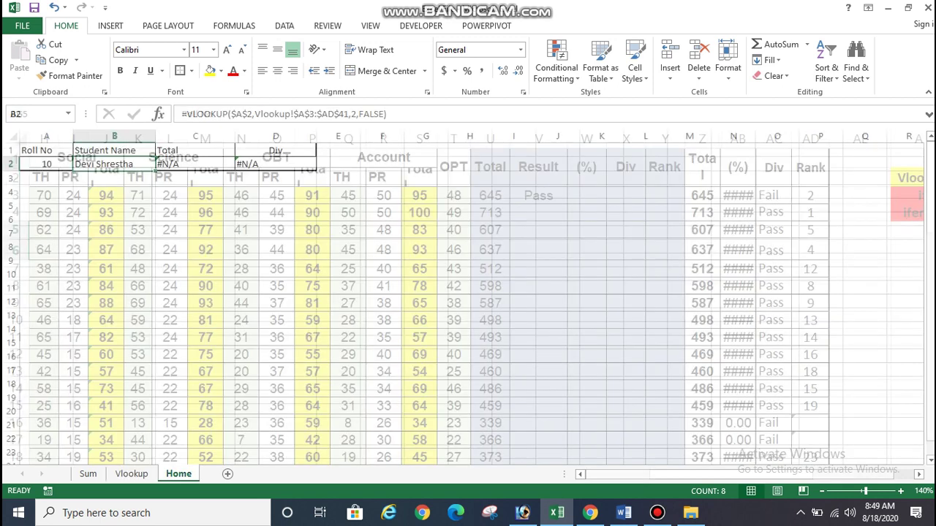
left_click_drag(155, 170, 315, 168)
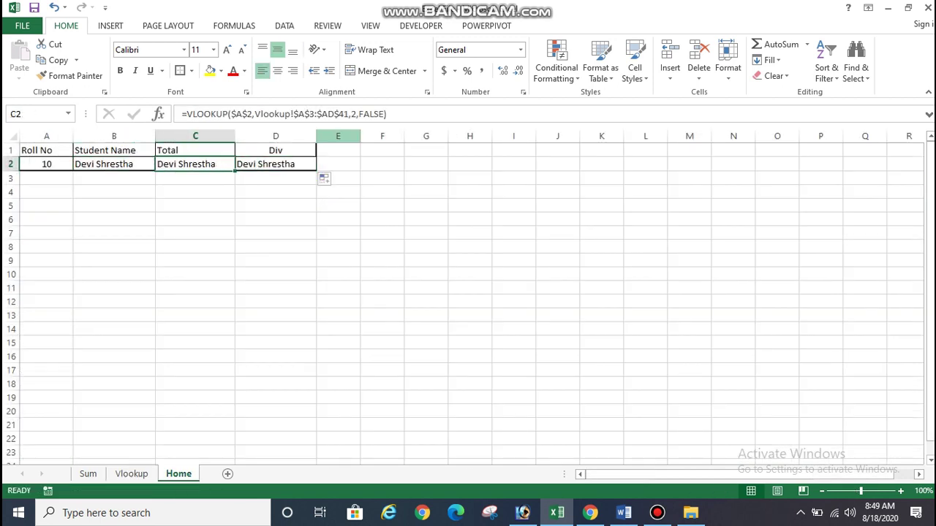
- Change the lookup column index to 28 in C2 (Total) and 26 in D2 (Div)
double_click(176, 163)
key("BackSpace")
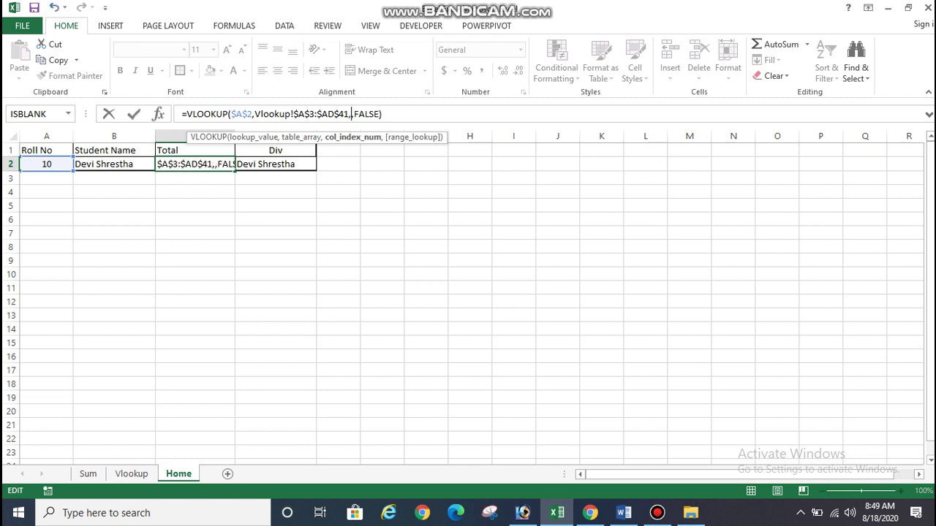
type("28")
key("Return")
left_click(275, 164)
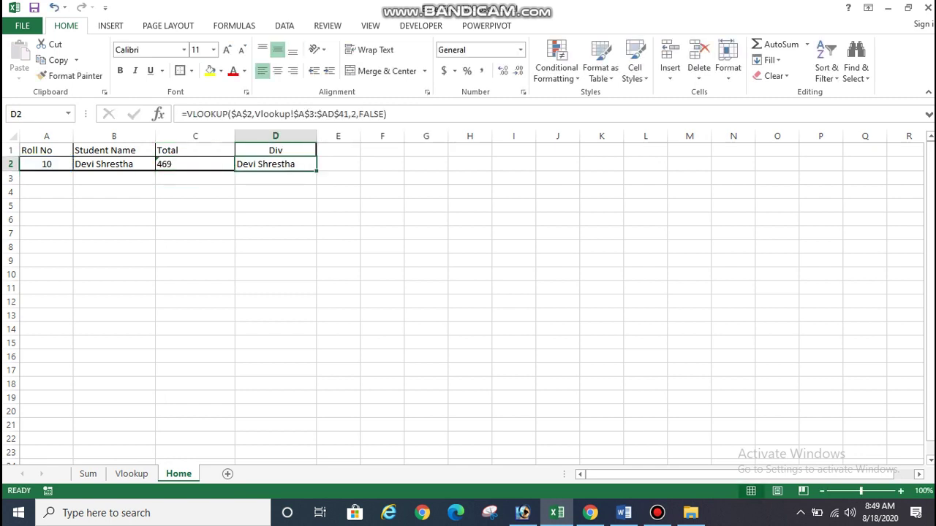
left_click(351, 114)
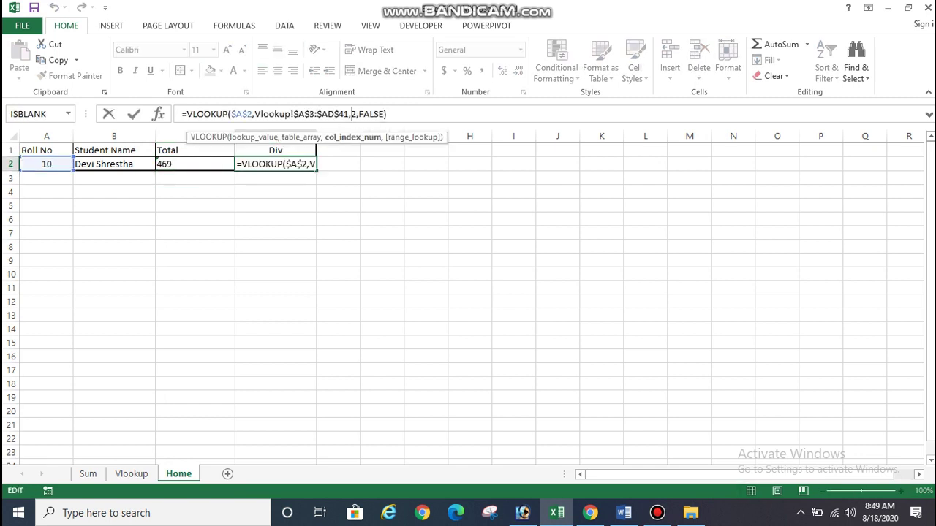
key("Delete")
type("26")
key("Return")
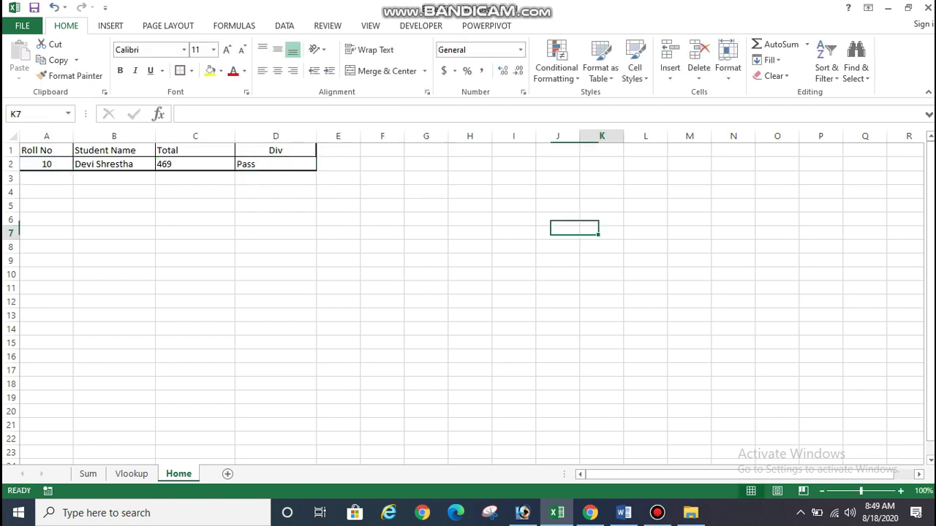
- Centre the Total and Div results, then review the row's formulas and select A2
left_click_drag(195, 164, 293, 166)
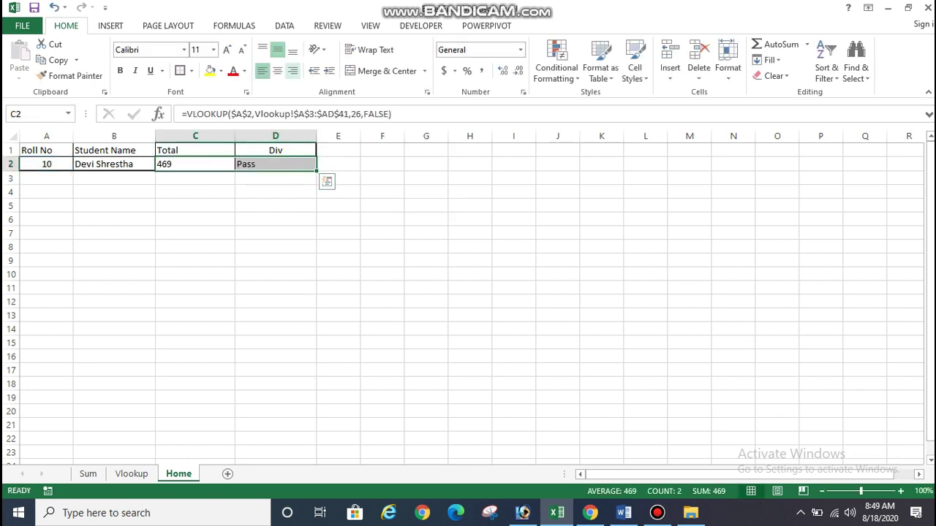
left_click(277, 71)
left_click(336, 219)
left_click(195, 164)
left_click(81, 164)
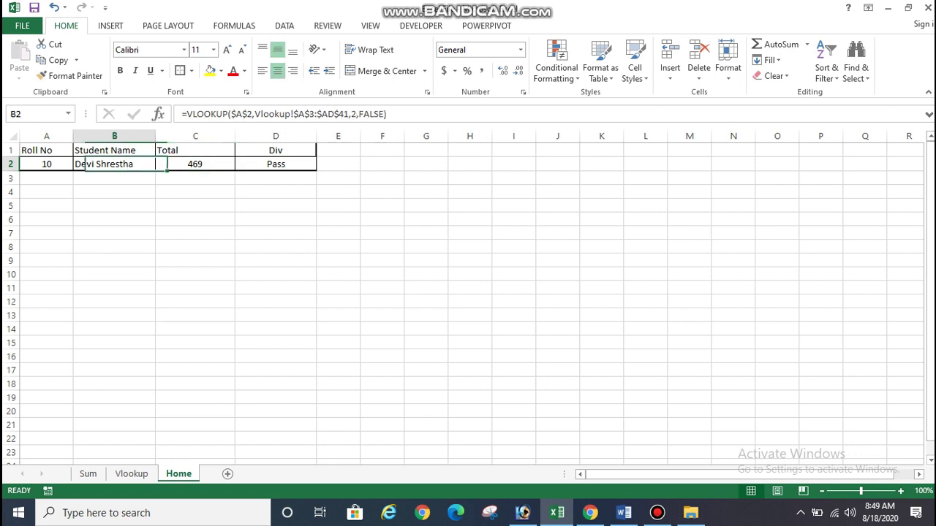
left_click(195, 247)
left_click(425, 274)
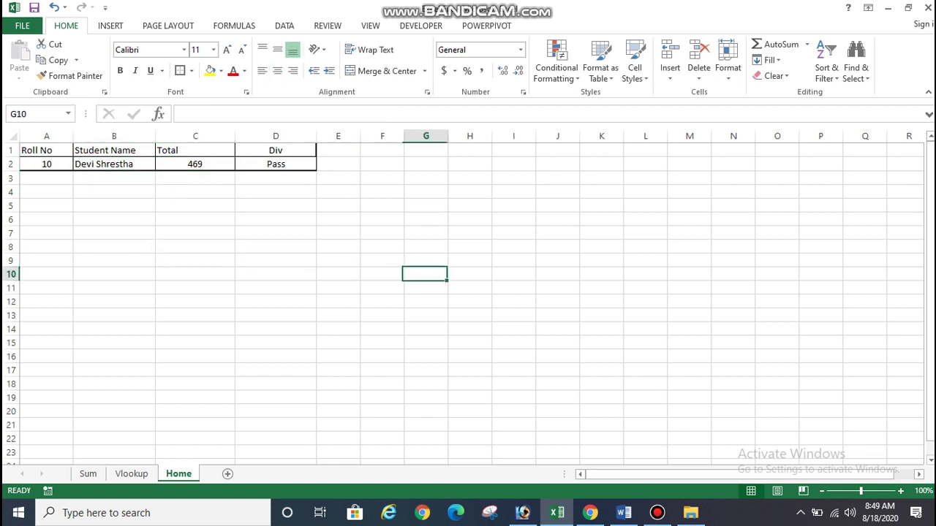
left_click(46, 163)
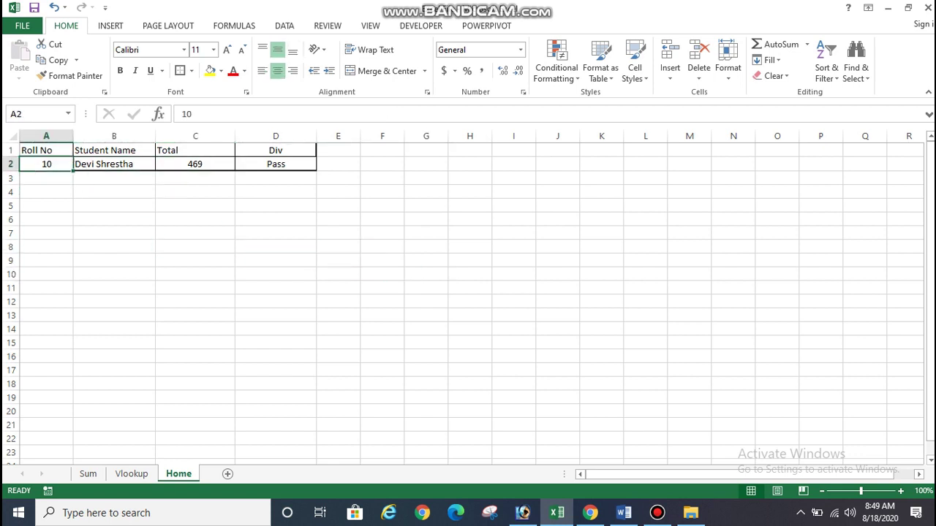
- Clear the roll number from A2 and review the lookup results and formulas
key("Delete")
left_click(114, 274)
left_click(114, 192)
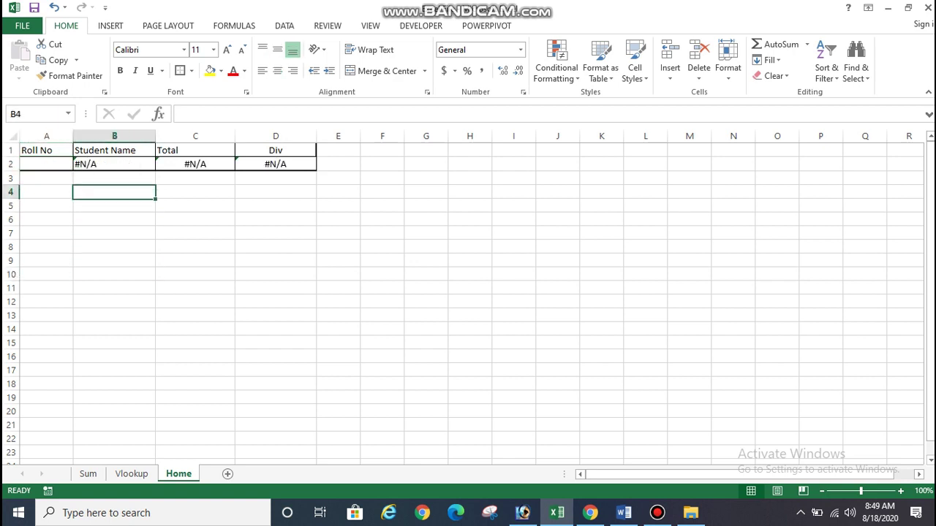
left_click(114, 164)
left_click(382, 274)
left_click(195, 177)
left_click(196, 164)
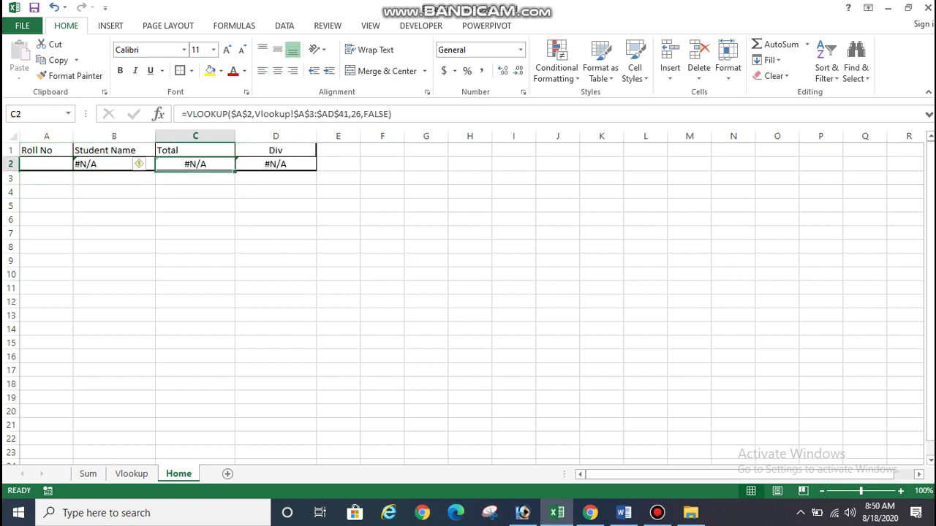
left_click(114, 163)
left_click(276, 260)
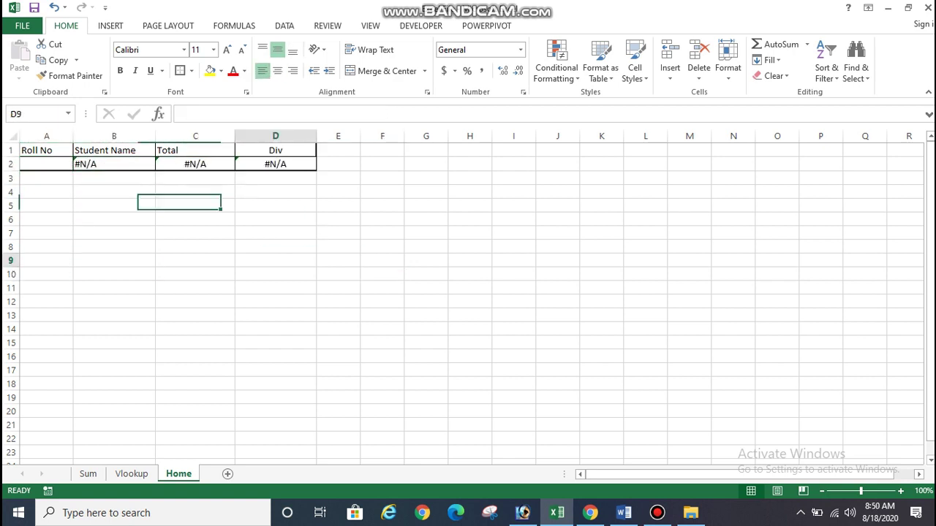
- Type the reminder note 'iferror' into cell G8
left_click(114, 178)
left_click(426, 246)
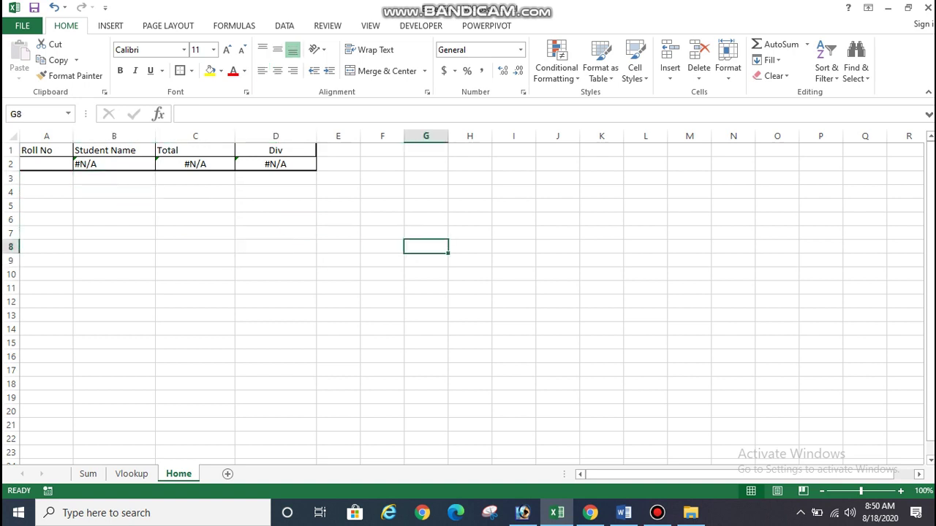
type("iferror")
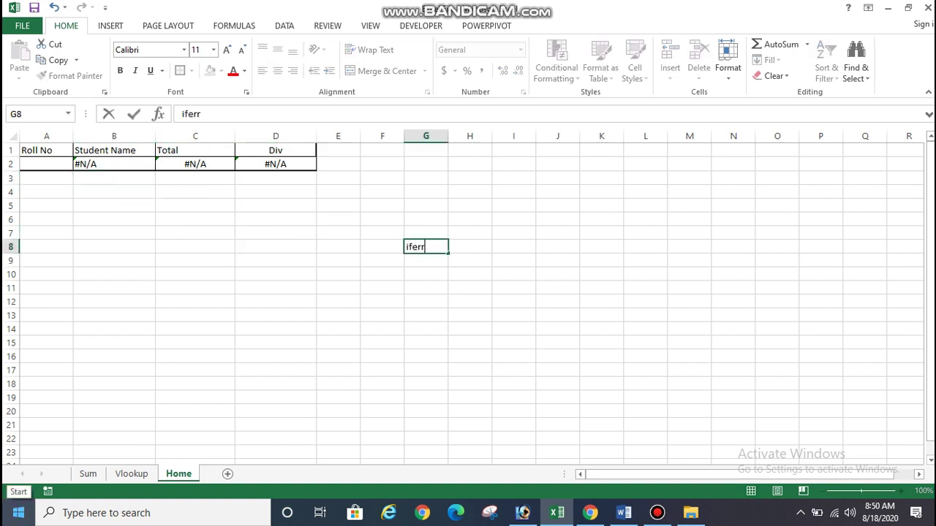
key("Return")
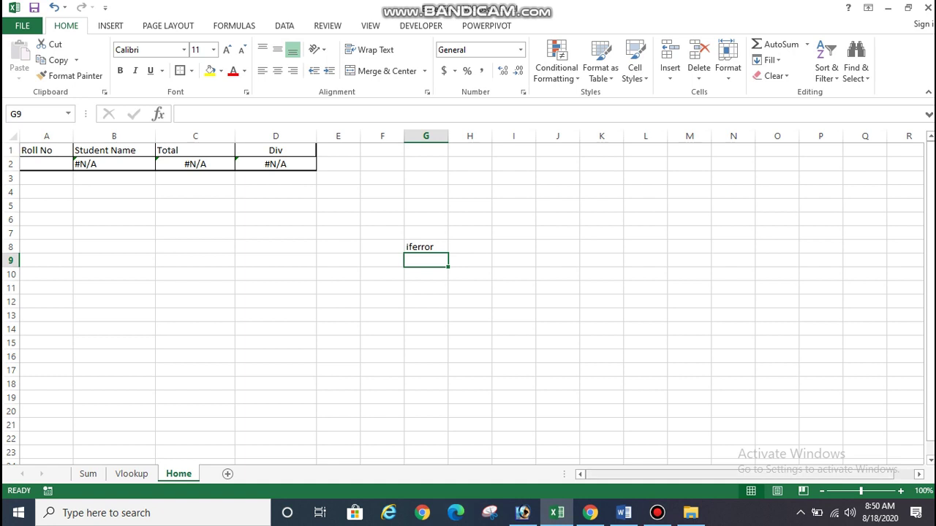
- Wrap B2's VLOOKUP in IFERROR(...,"") so it shows blank instead of #N/A
left_click(80, 163)
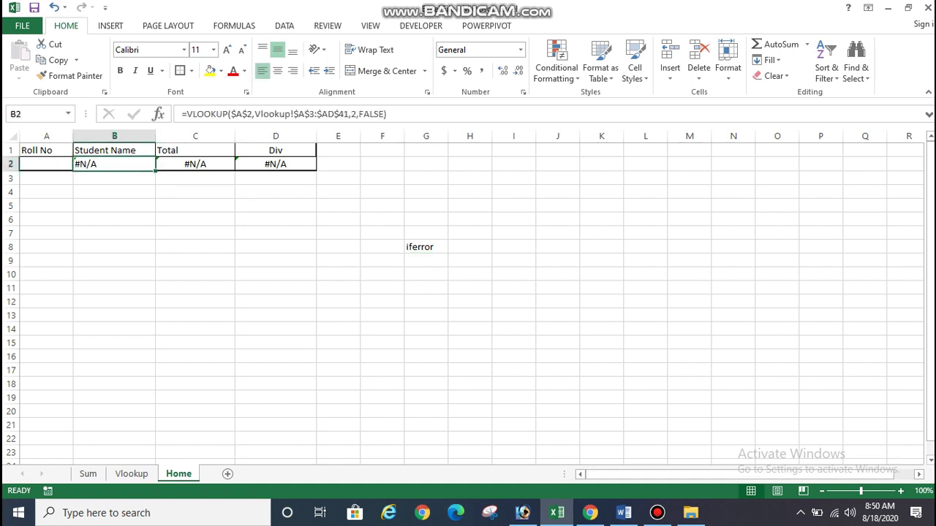
key("Delete")
key("ctrl+z")
left_click(185, 114)
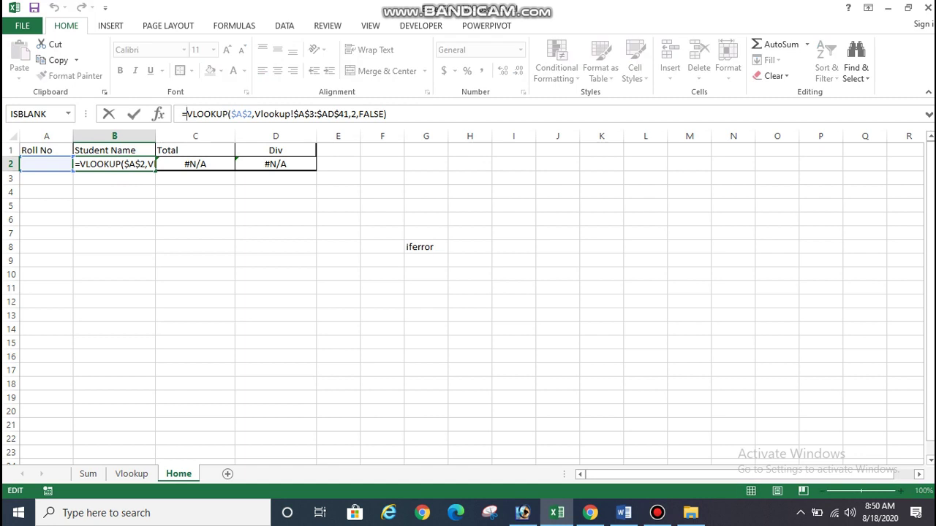
type("iferror")
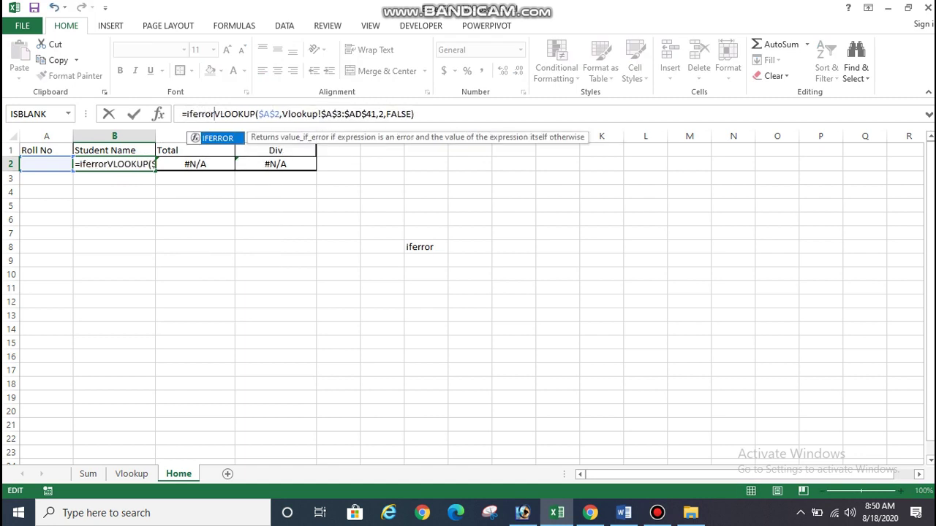
type("(")
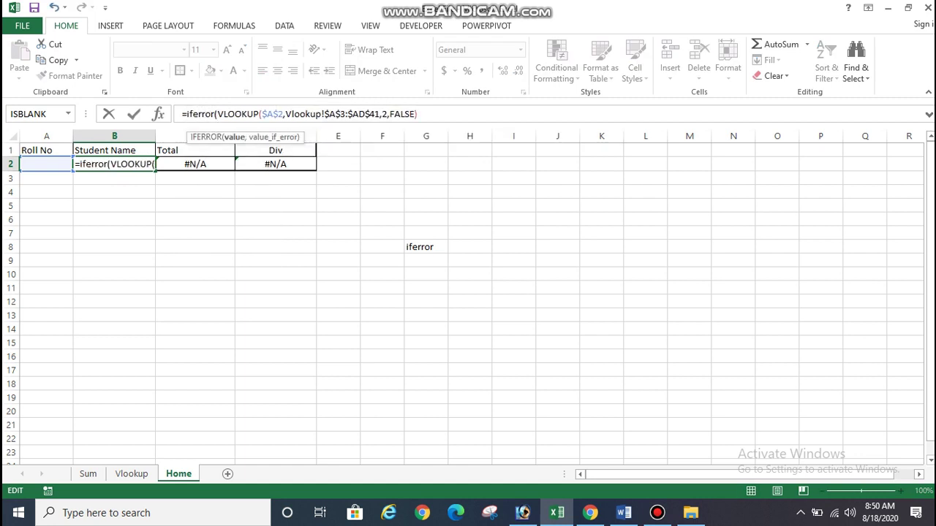
type(",")
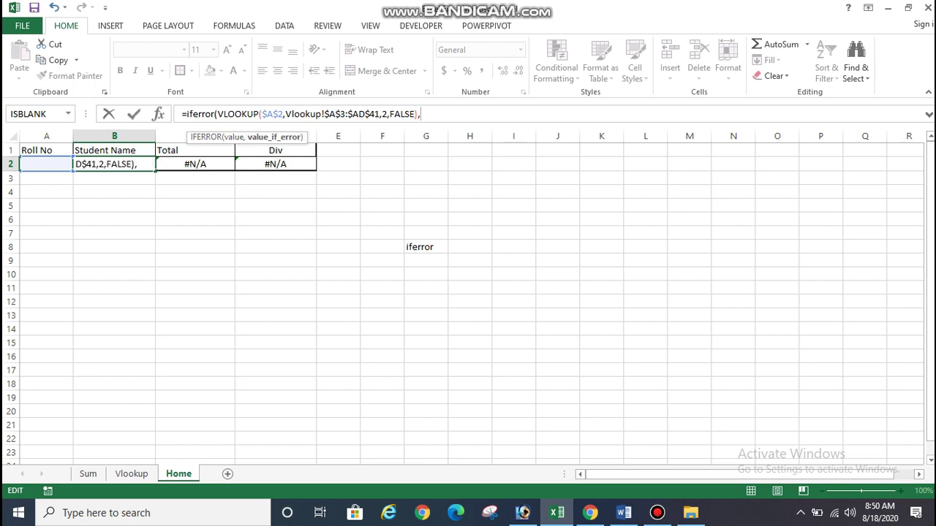
type("\"\"")
type(")")
key("Return")
left_click(194, 328)
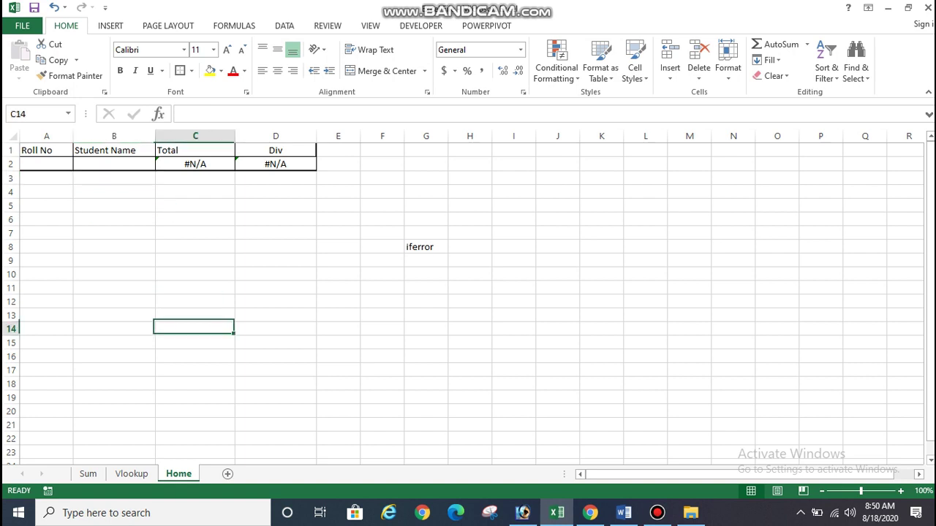
left_click(114, 164)
left_click(226, 113)
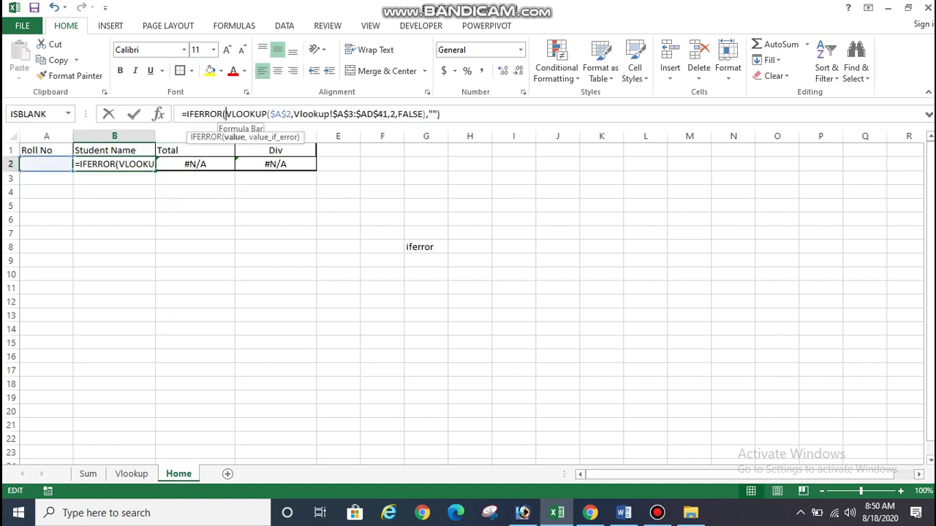
key("Escape")
left_click(195, 247)
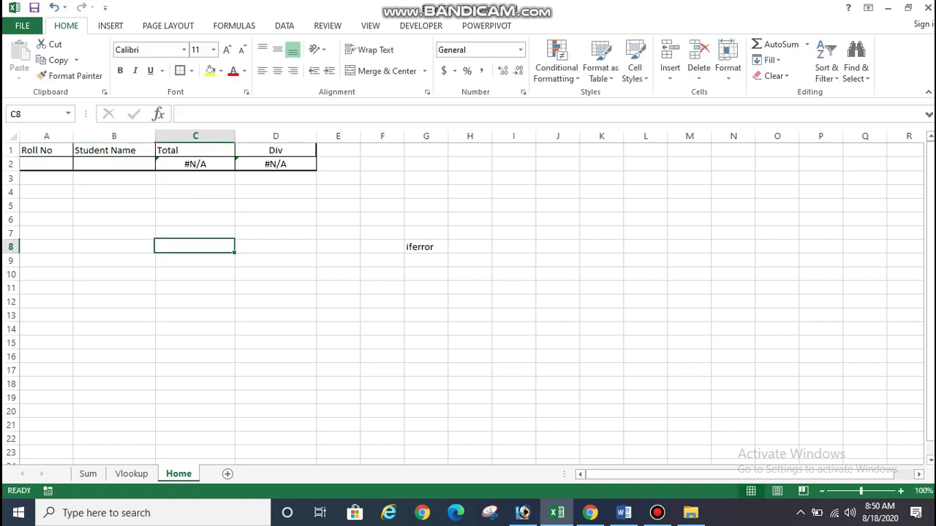
- Erase the iferror note by clearing cells G5:G9
left_click(46, 164)
left_click_drag(426, 205, 425, 260)
key("Delete")
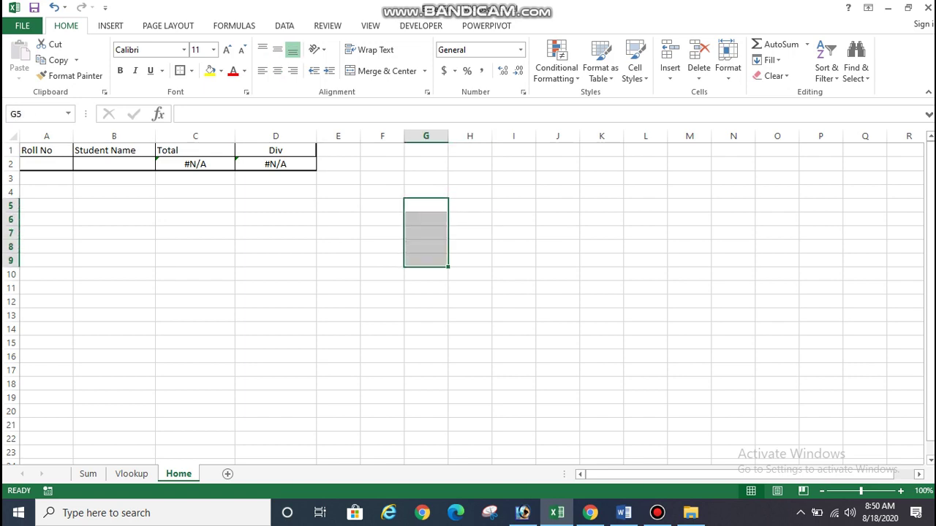
left_click(382, 384)
- On the Vlookup sheet, add notes 'Index' in AF7 and 'match' in AF8, then scroll back to column A
left_click(132, 474)
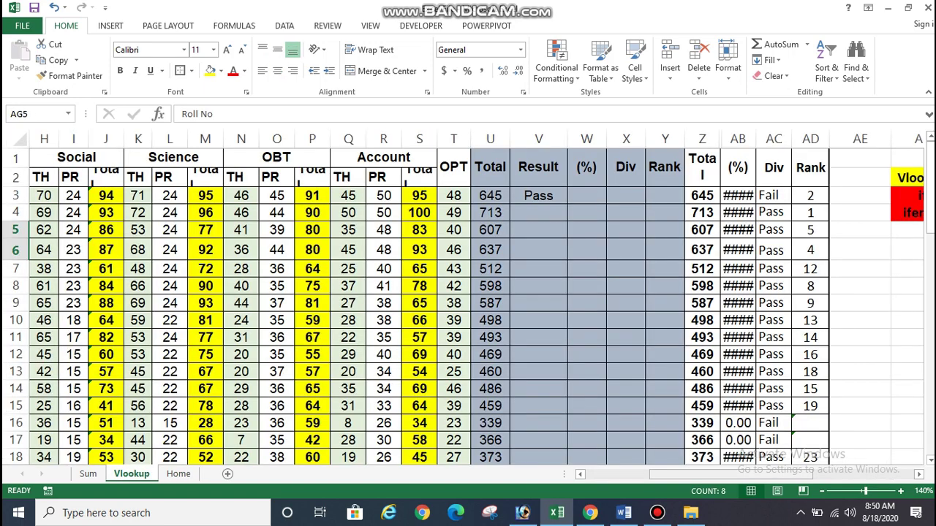
scroll(478, 298, "right", 3)
left_click(656, 178)
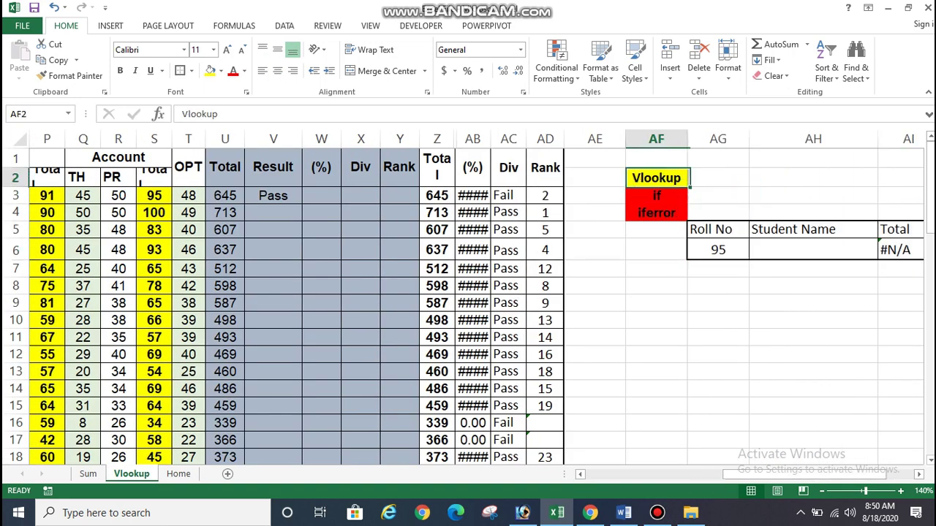
left_click(656, 195)
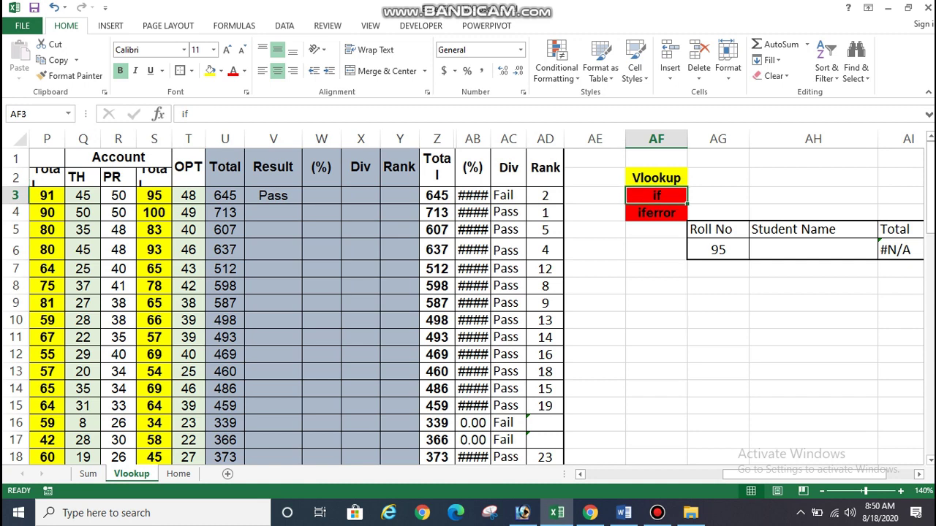
left_click(656, 212)
left_click(656, 264)
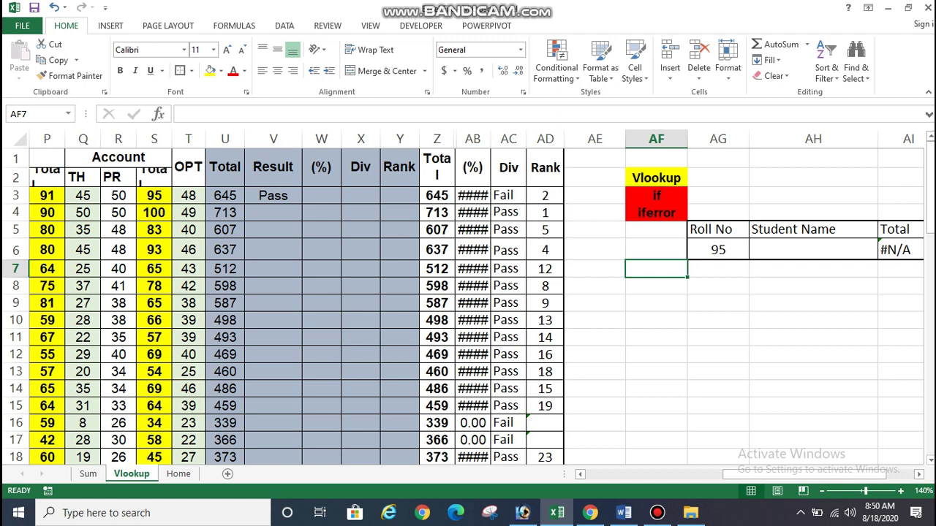
type("Index")
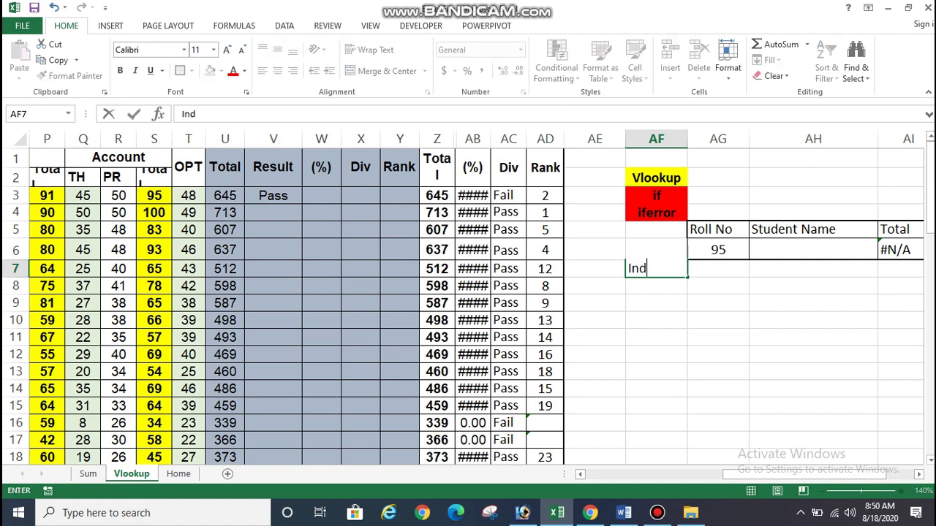
key("Return")
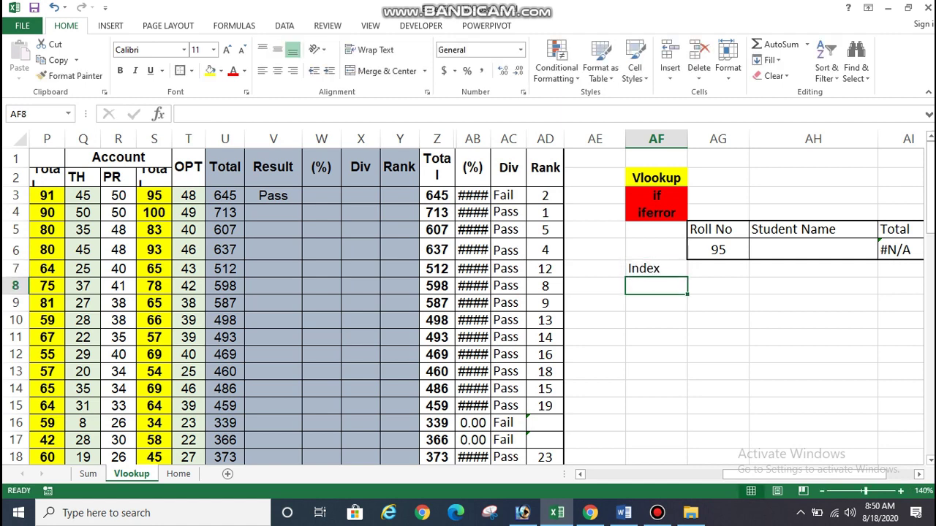
type("ma")
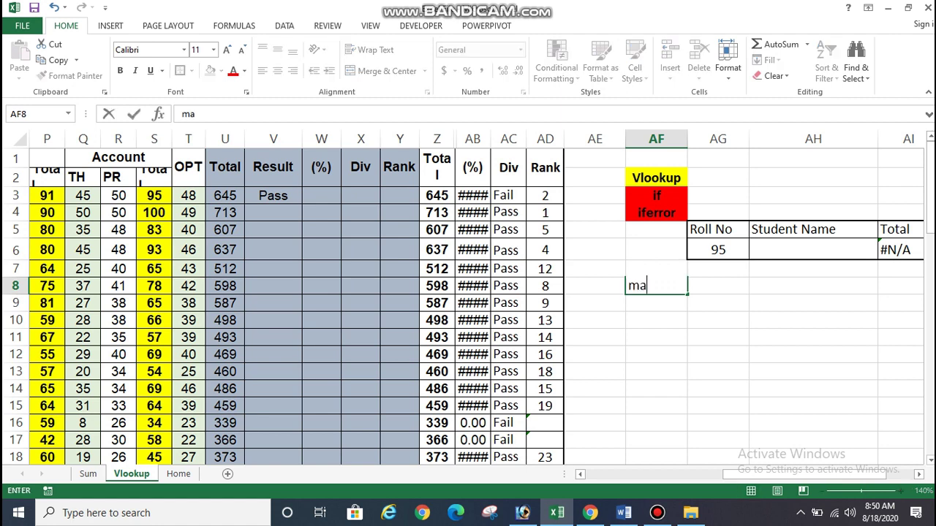
type("tch")
key("Return")
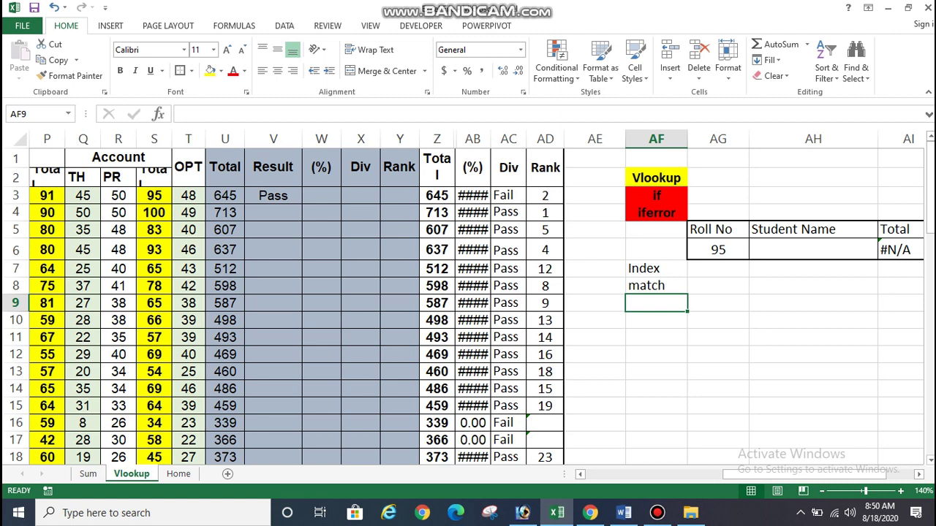
left_click_drag(804, 474, 702, 474)
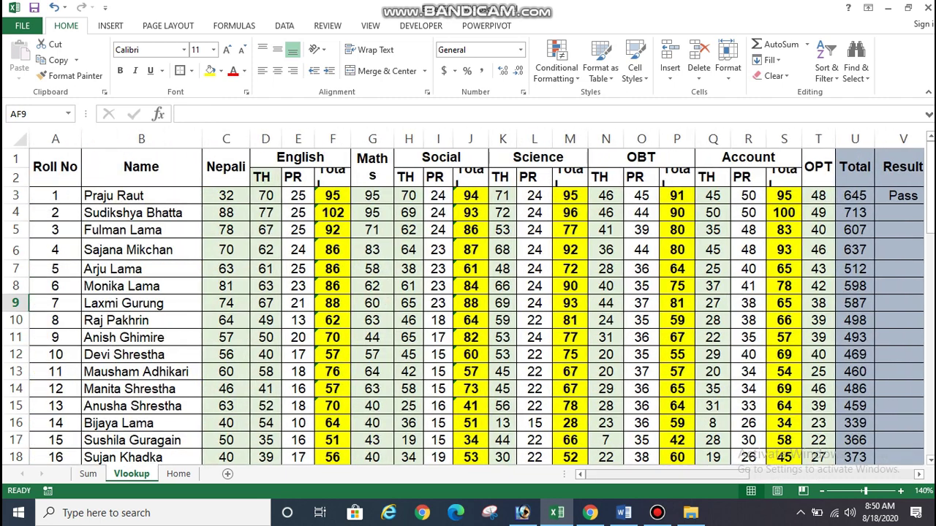
left_click_drag(930, 190, 931, 192)
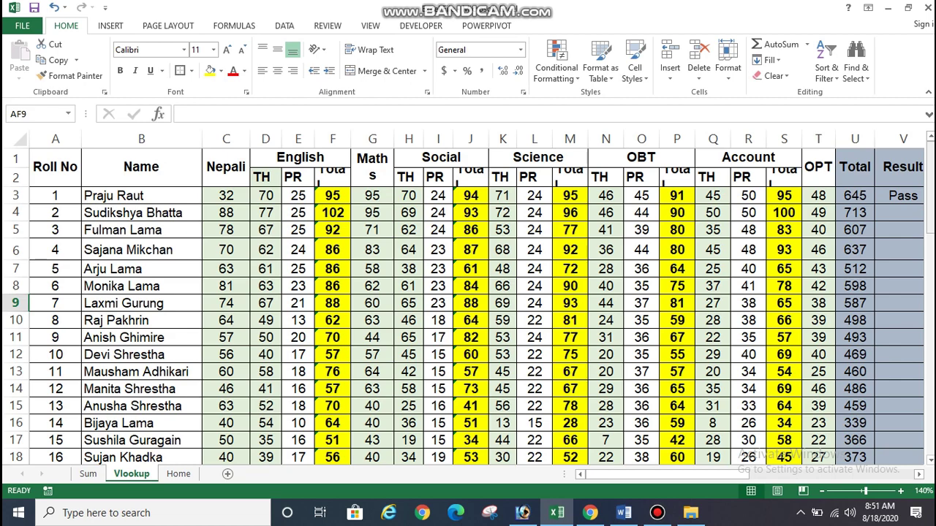